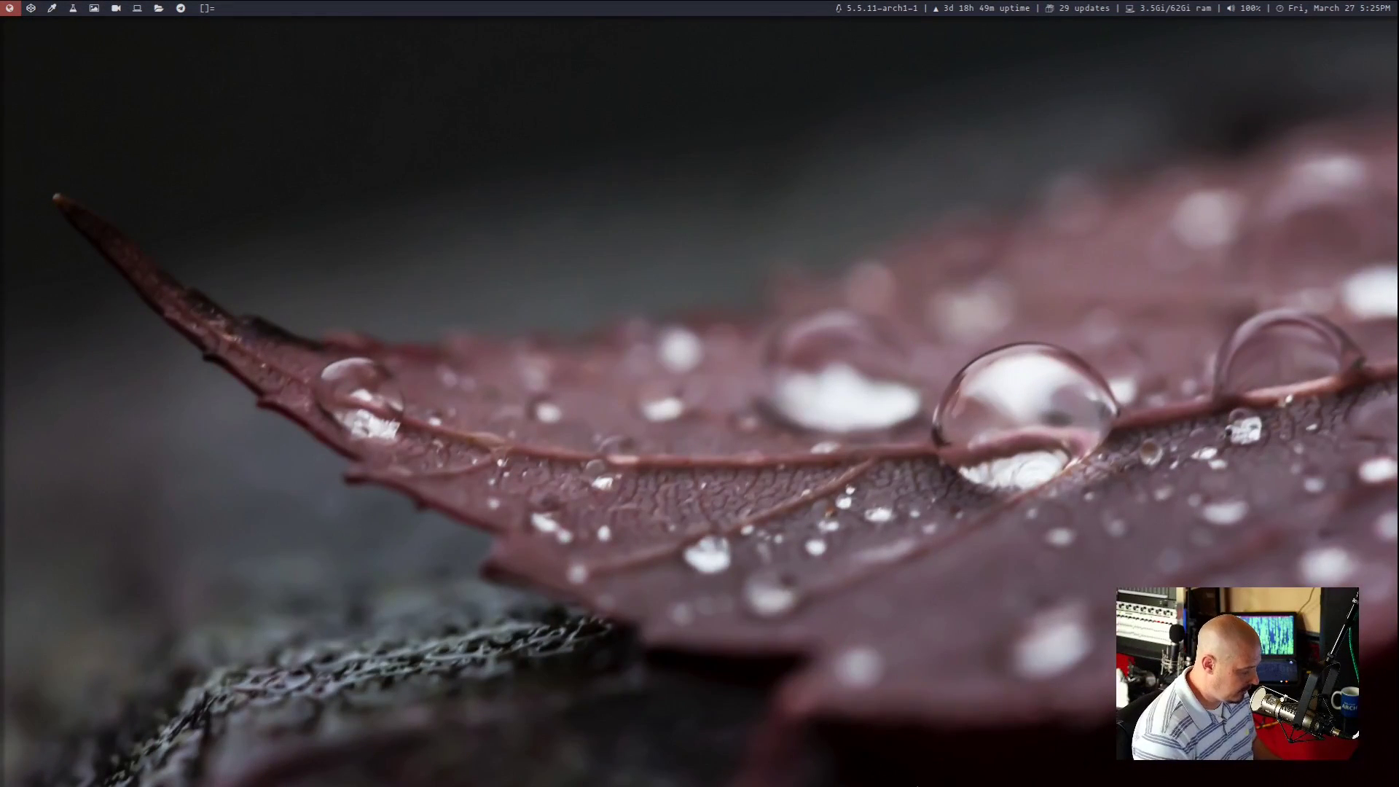
Launch surf with Super+B and load suckless.org through the address prompt
key(super+b)
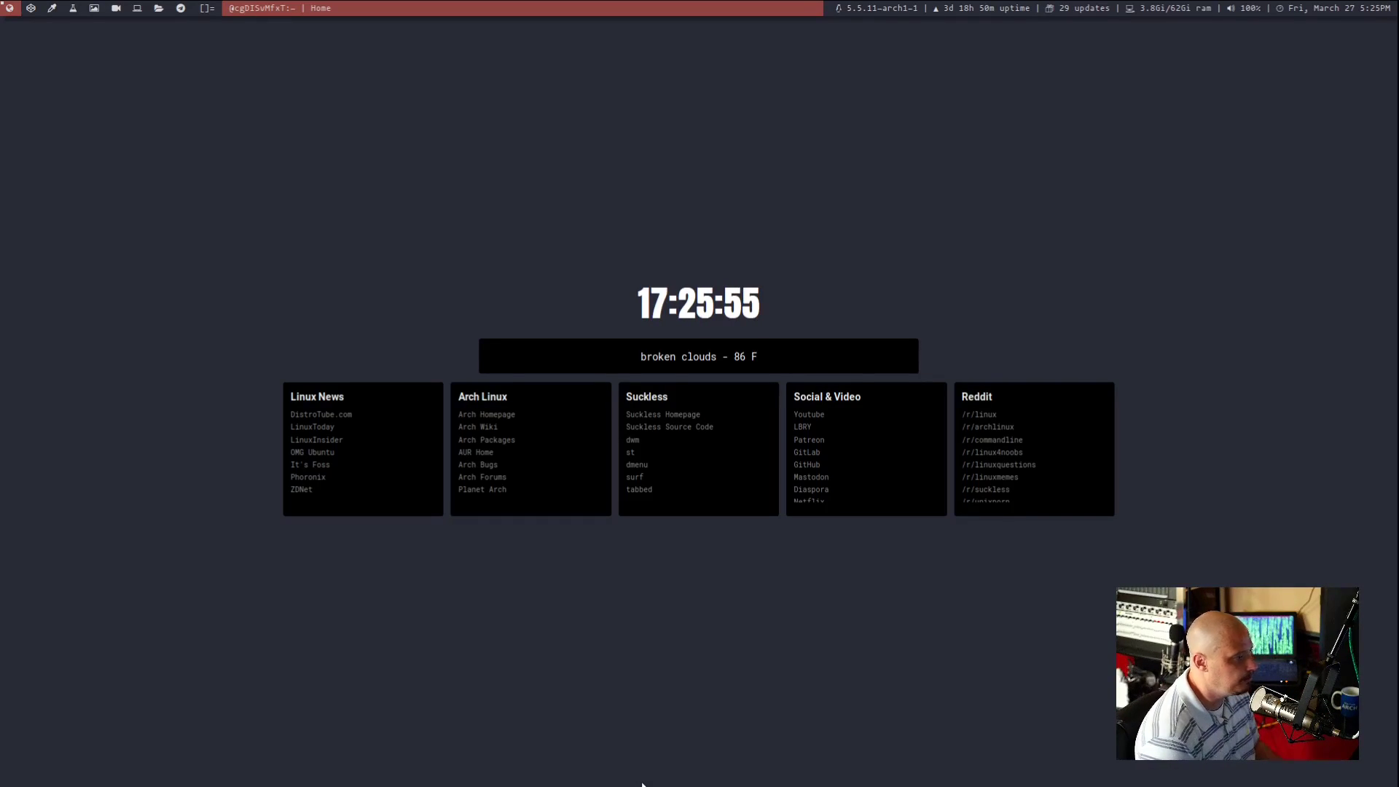
key(ctrl+g)
text(suckless.org)
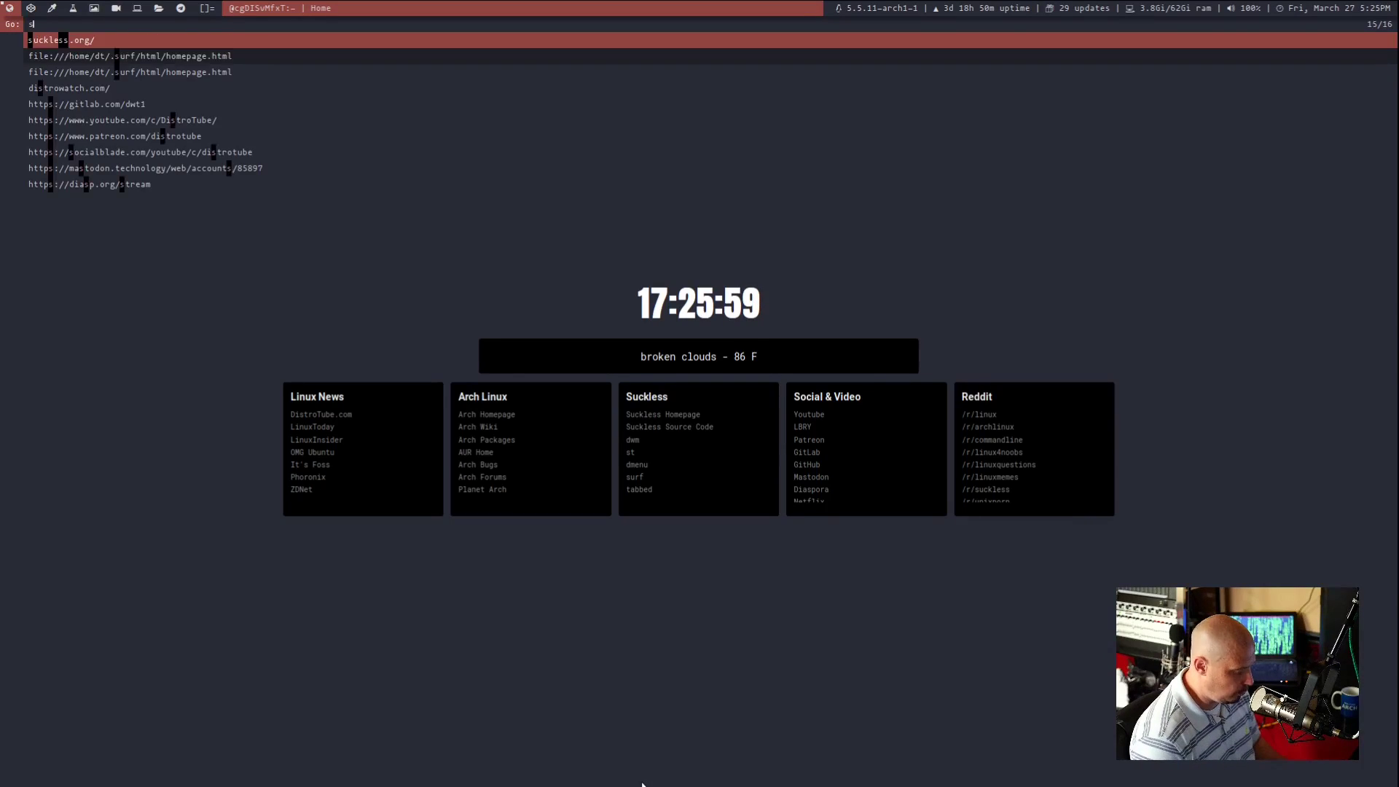
key(Return)
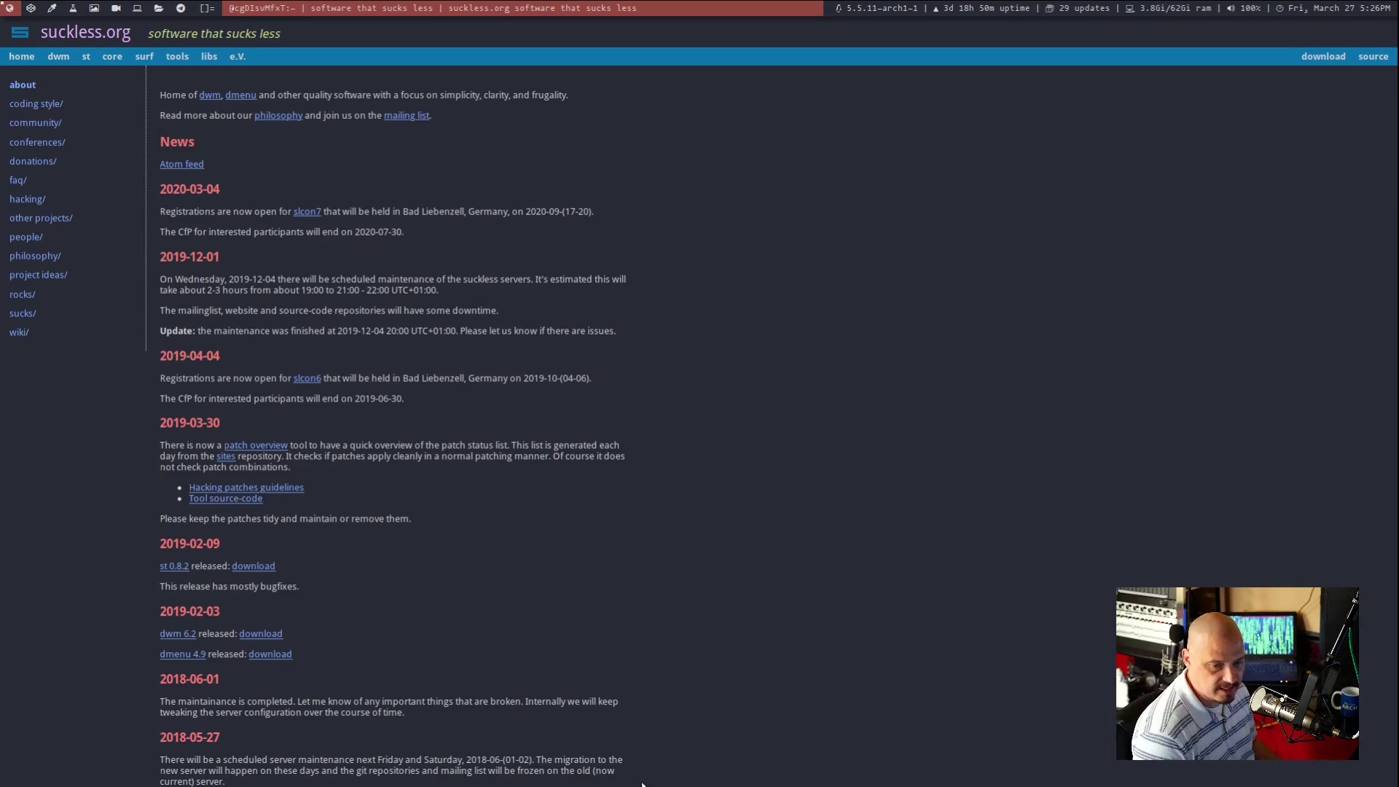
Enlarge the page text, go to tools, open the tabbed page and scroll to its download link
key(ctrl+plus)
key(ctrl+plus)
key(ctrl+plus)
key(ctrl+plus)
key(ctrl+plus)
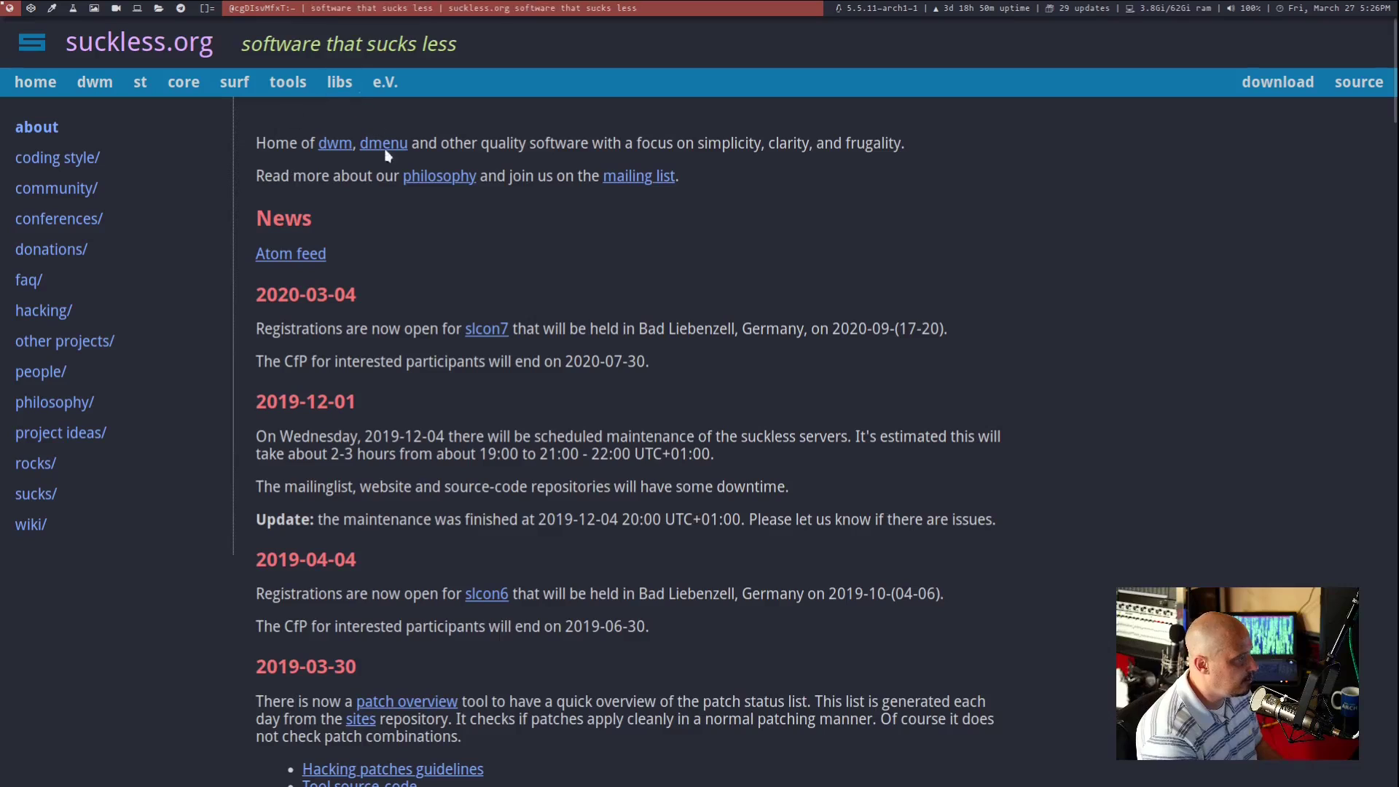
click(291, 87)
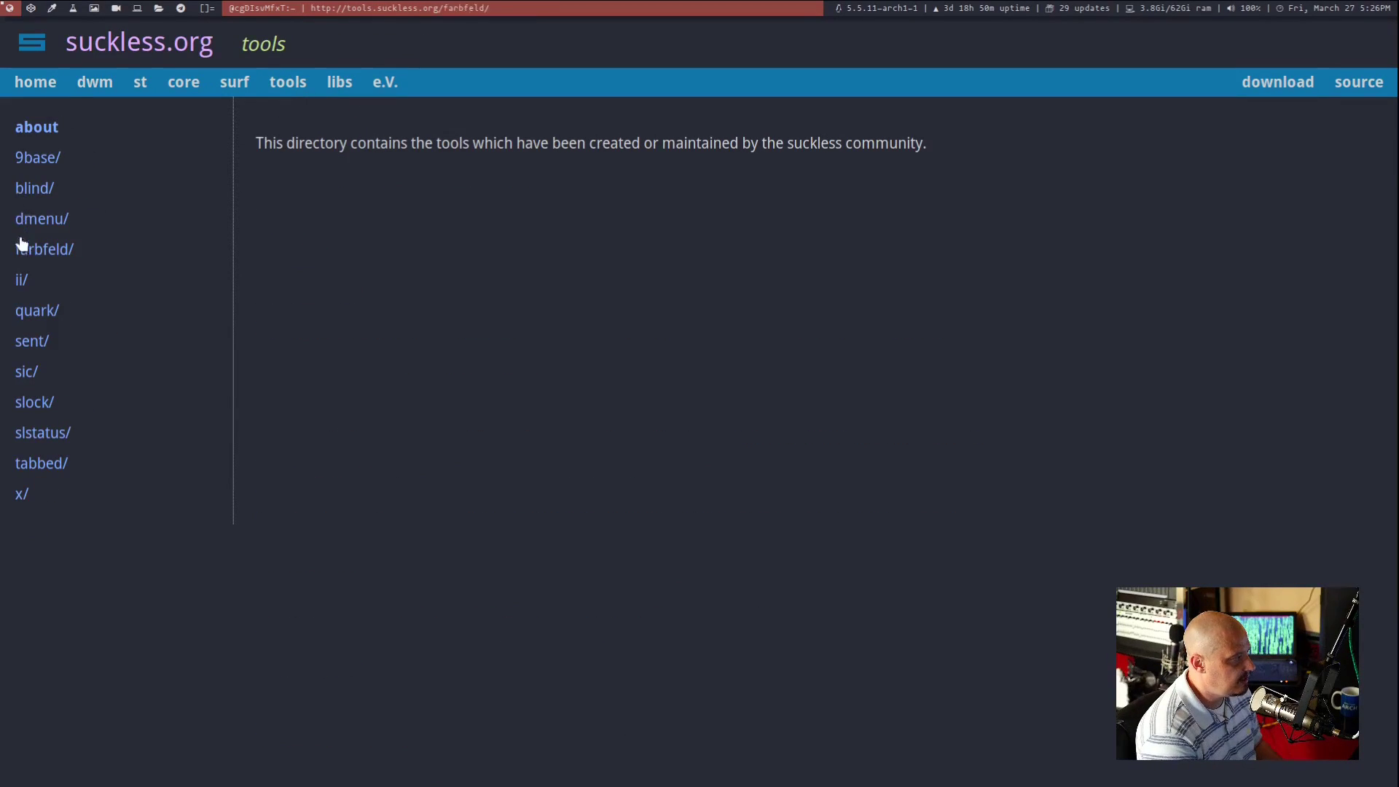
click(40, 470)
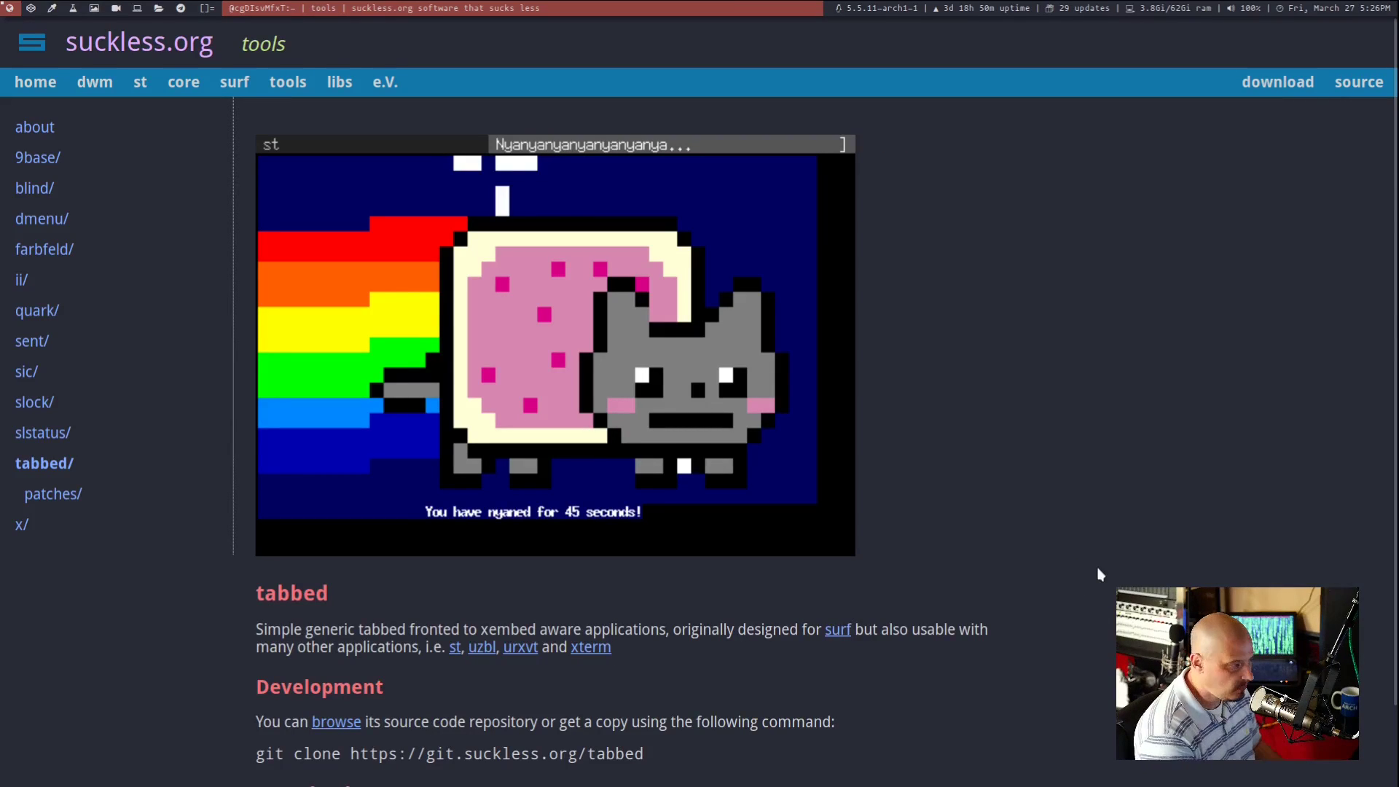
scroll(1100, 573, down, 3)
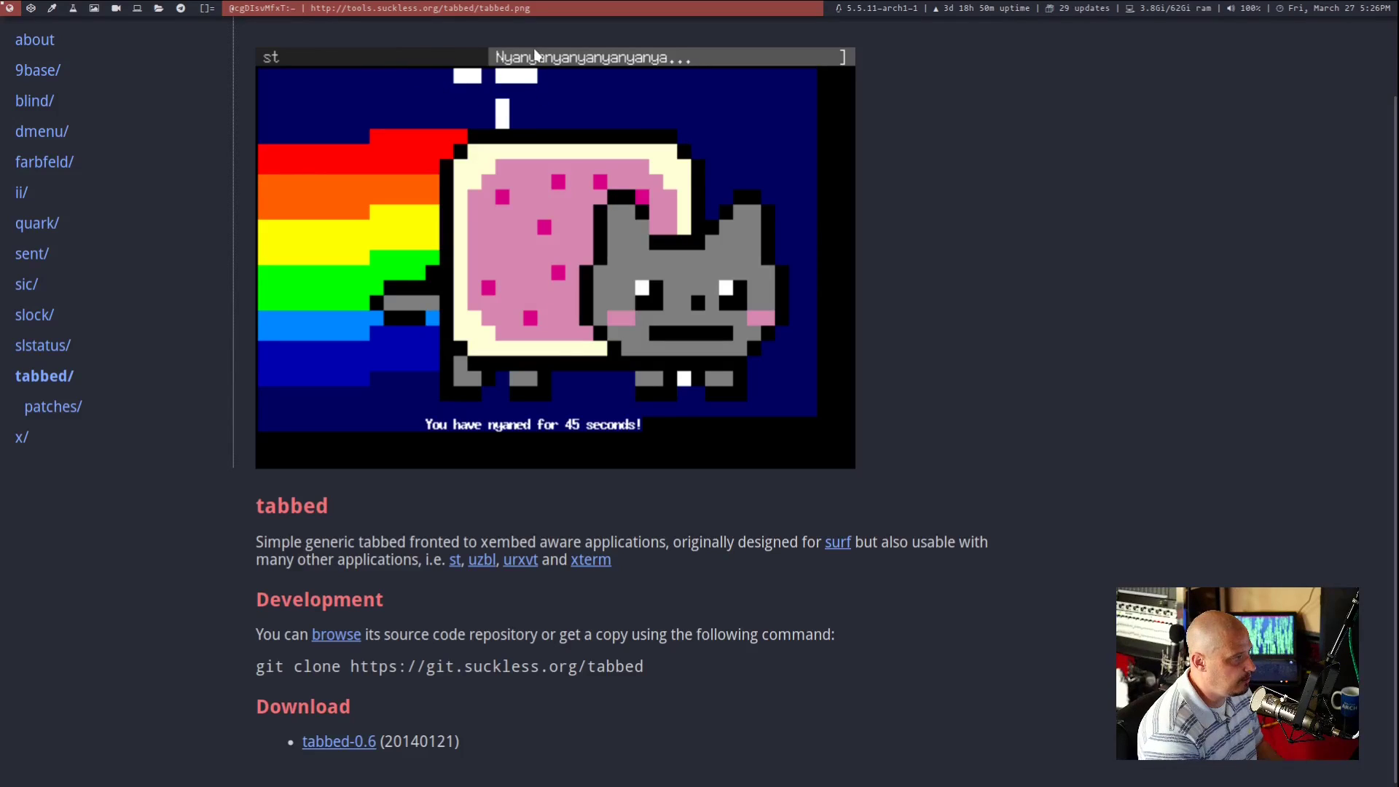
scroll(948, 496, down, 1)
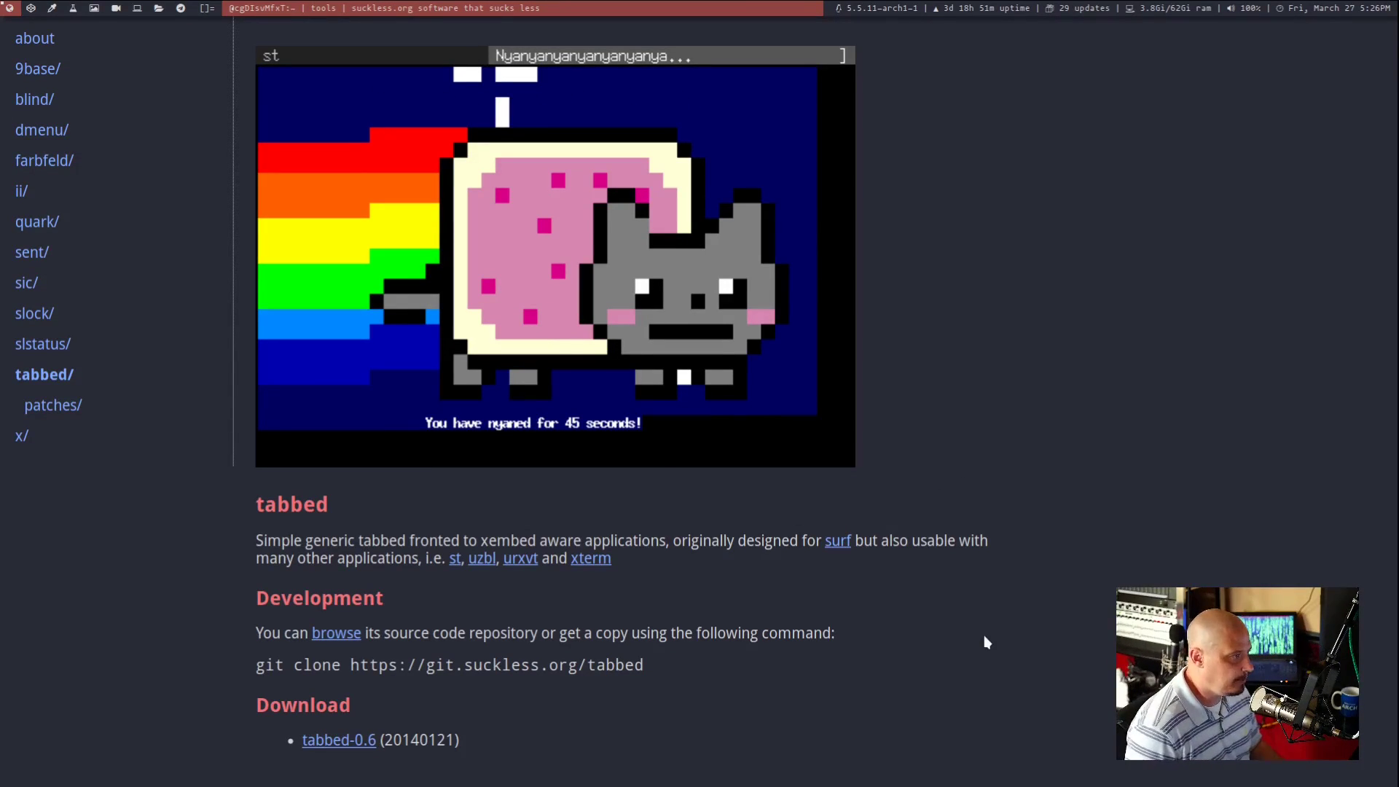
Open a new terminal, run tabbed, then float and kill the empty tabbed window
key(super+shift+Return)
text(tabbed)
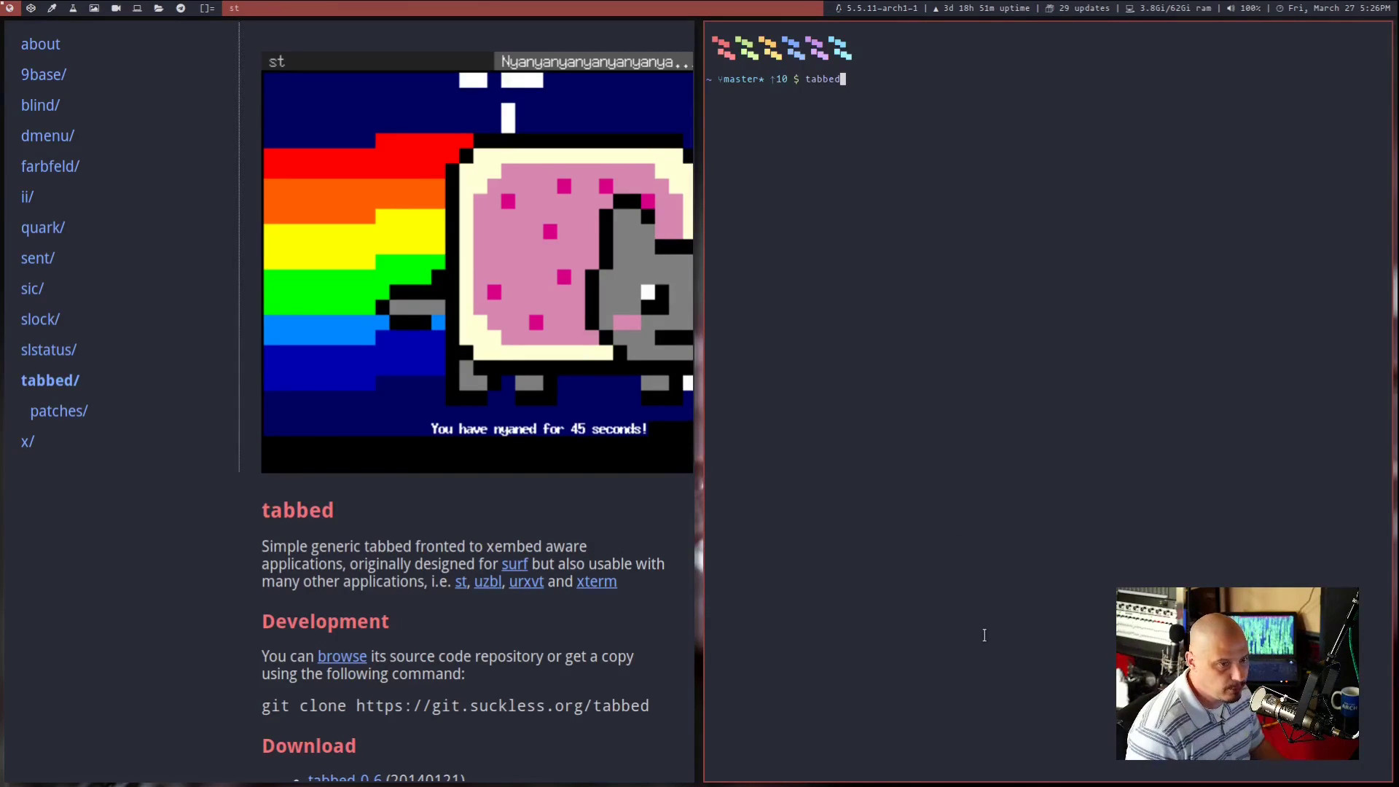
key(Return)
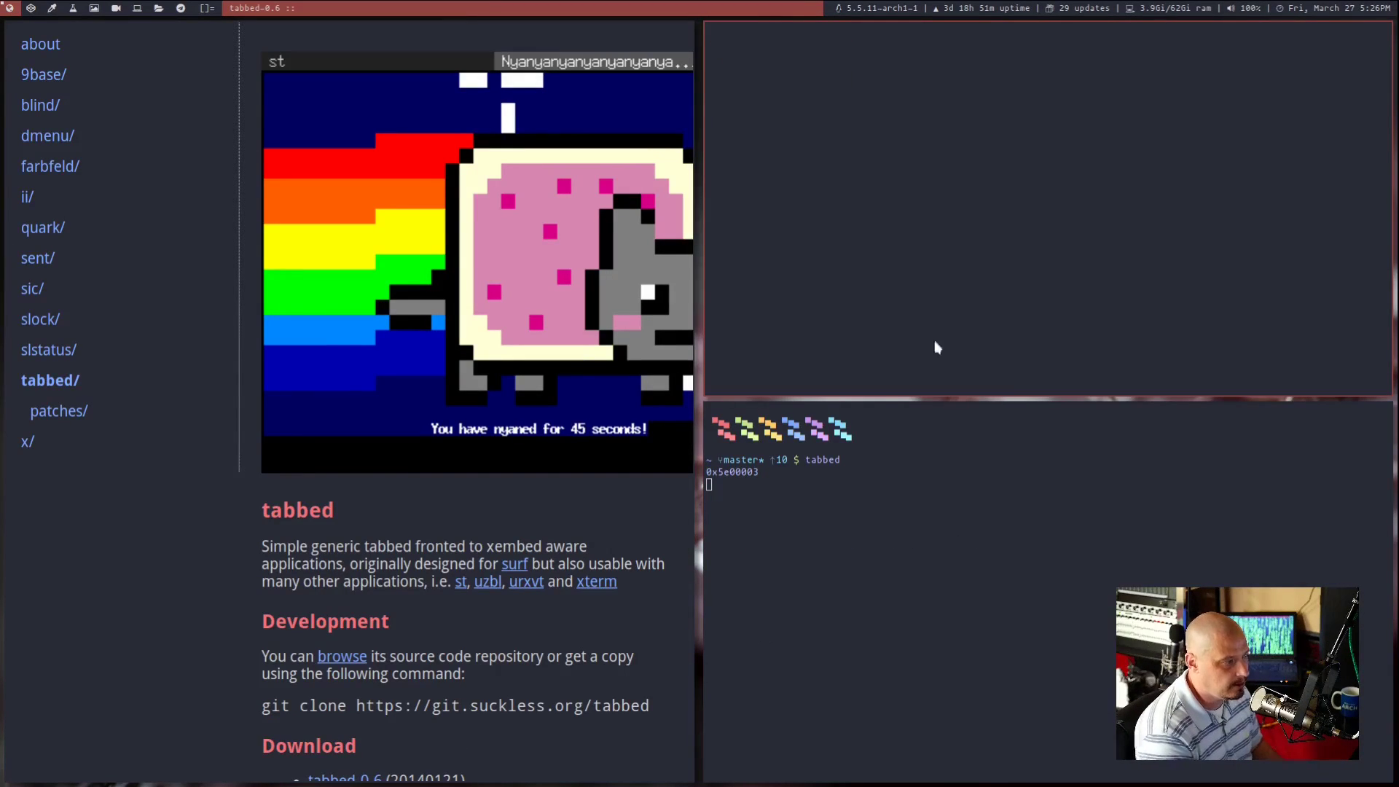
drag(1081, 219, 863, 374)
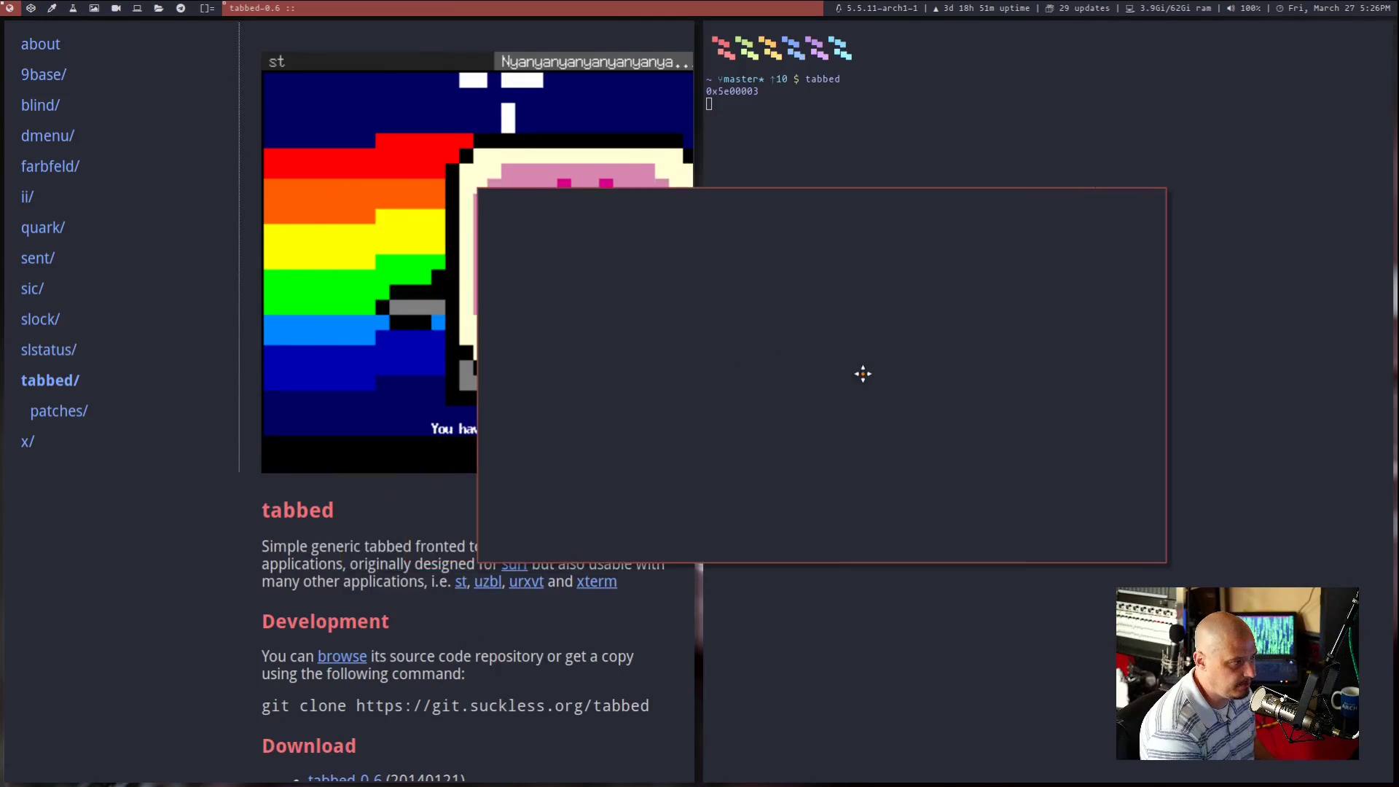
key(super+shift+c)
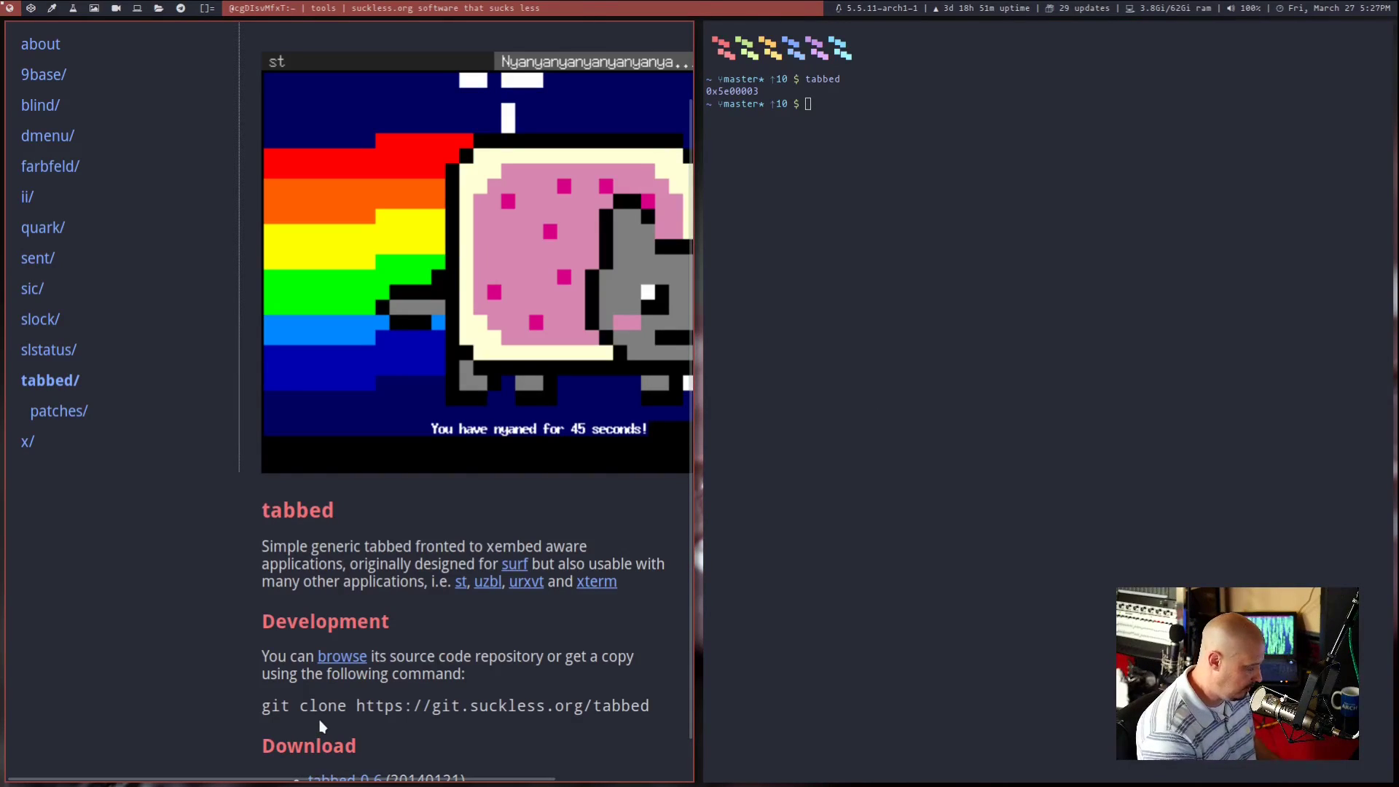
Close surf, enlarge the st font and scroll 'man tabbed' down to its EXAMPLES section
key(super+shift+c)
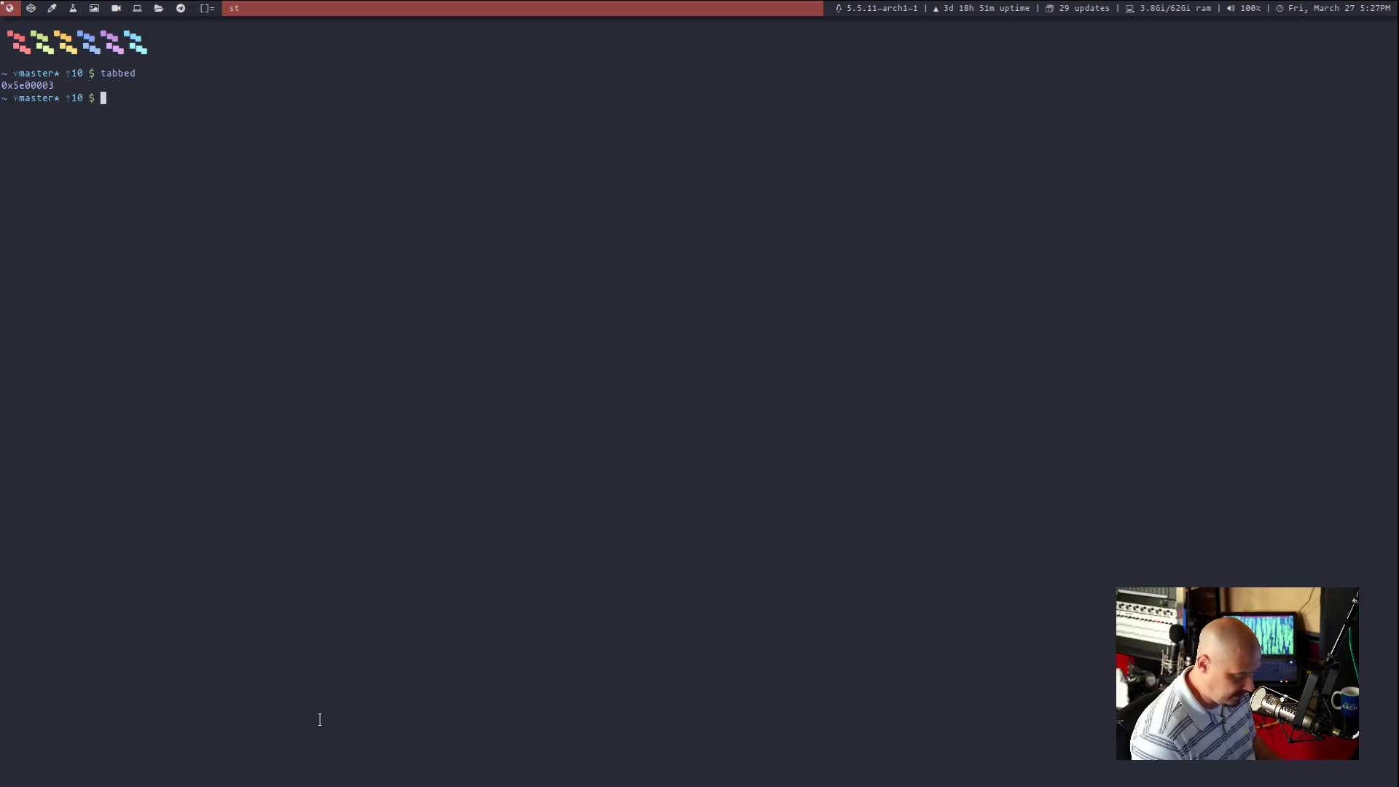
key(ctrl+shift+Page_Up)
key(ctrl+shift+Page_Up)
key(ctrl+shift+Page_Up)
key(ctrl+shift+Page_Up)
key(ctrl+shift+Page_Up)
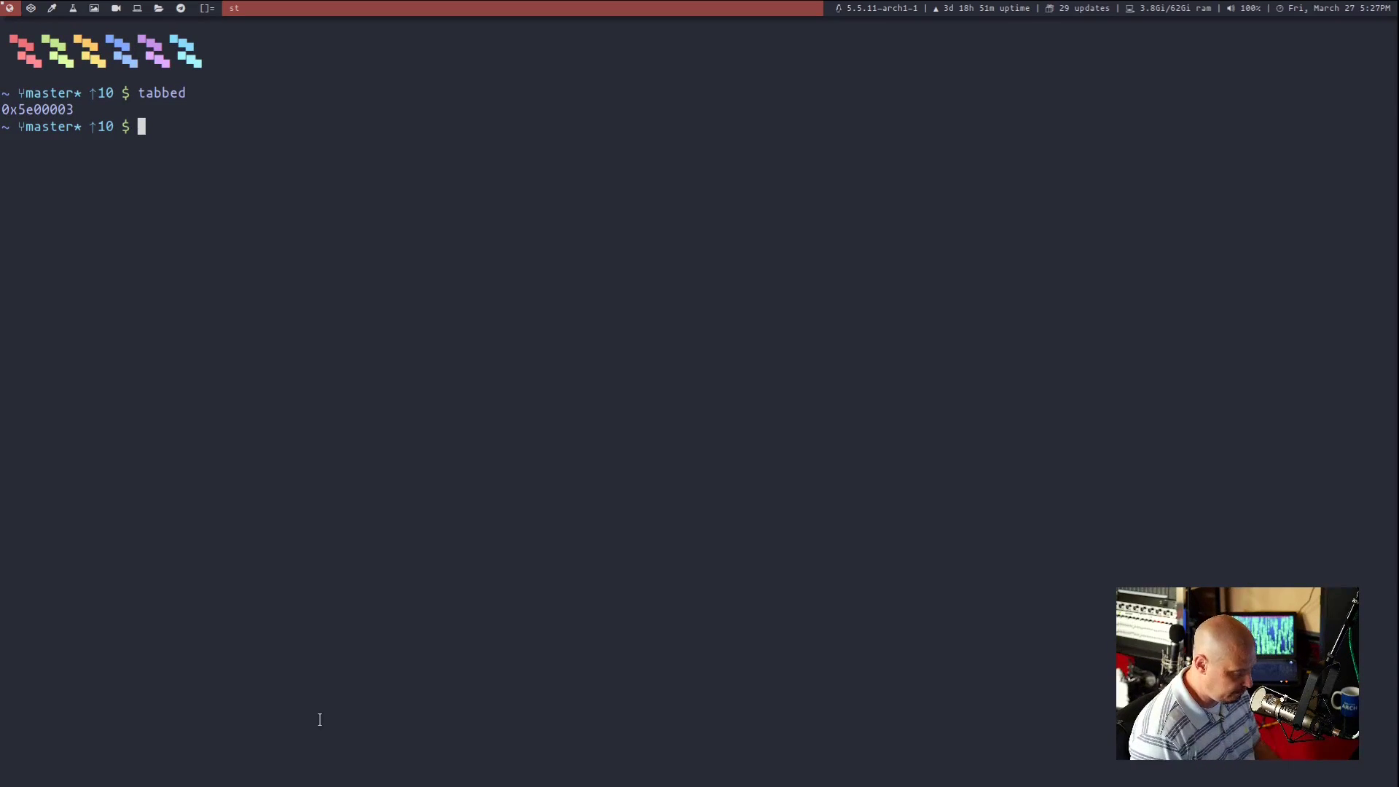
text(man tabbed)
key(Return)
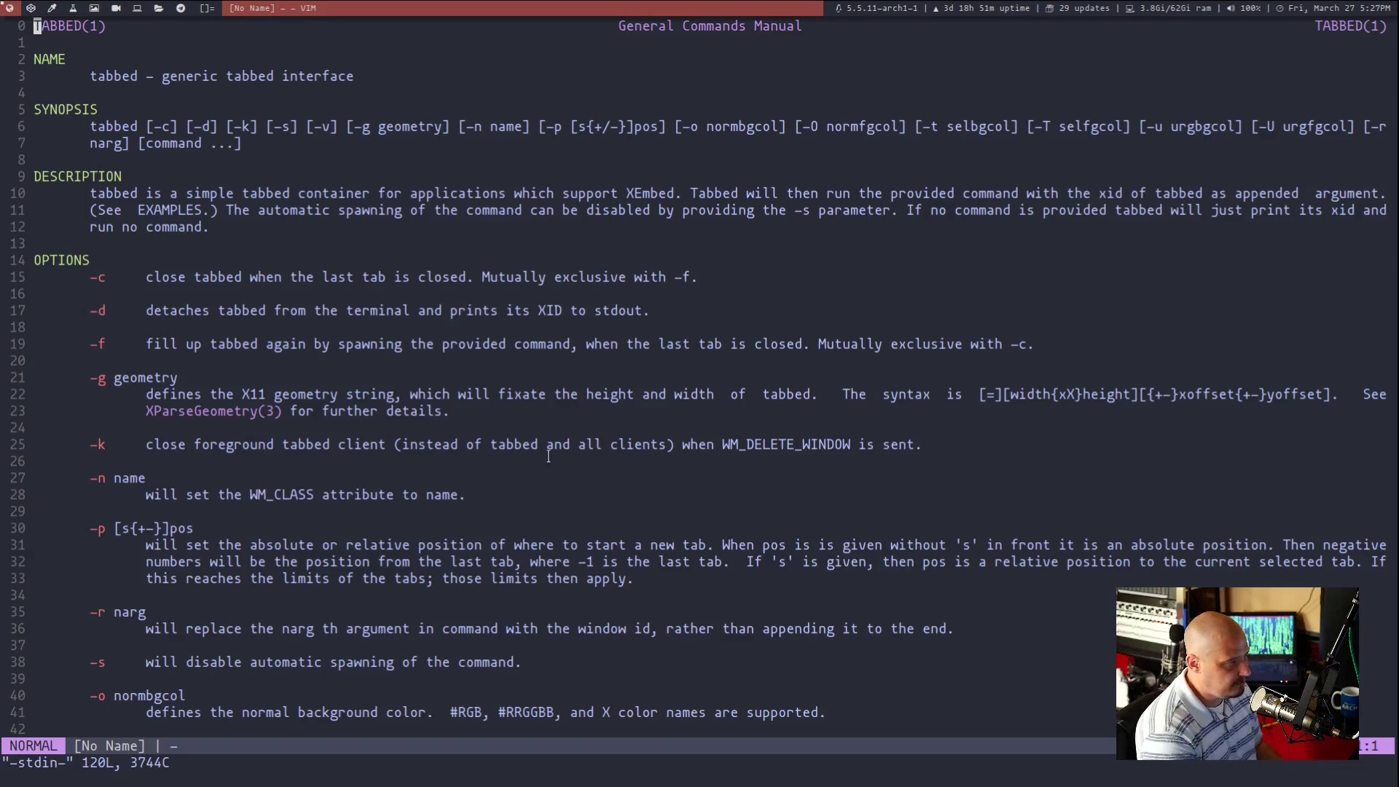
scroll(666, 473, down, 4)
scroll(946, 434, down, 15)
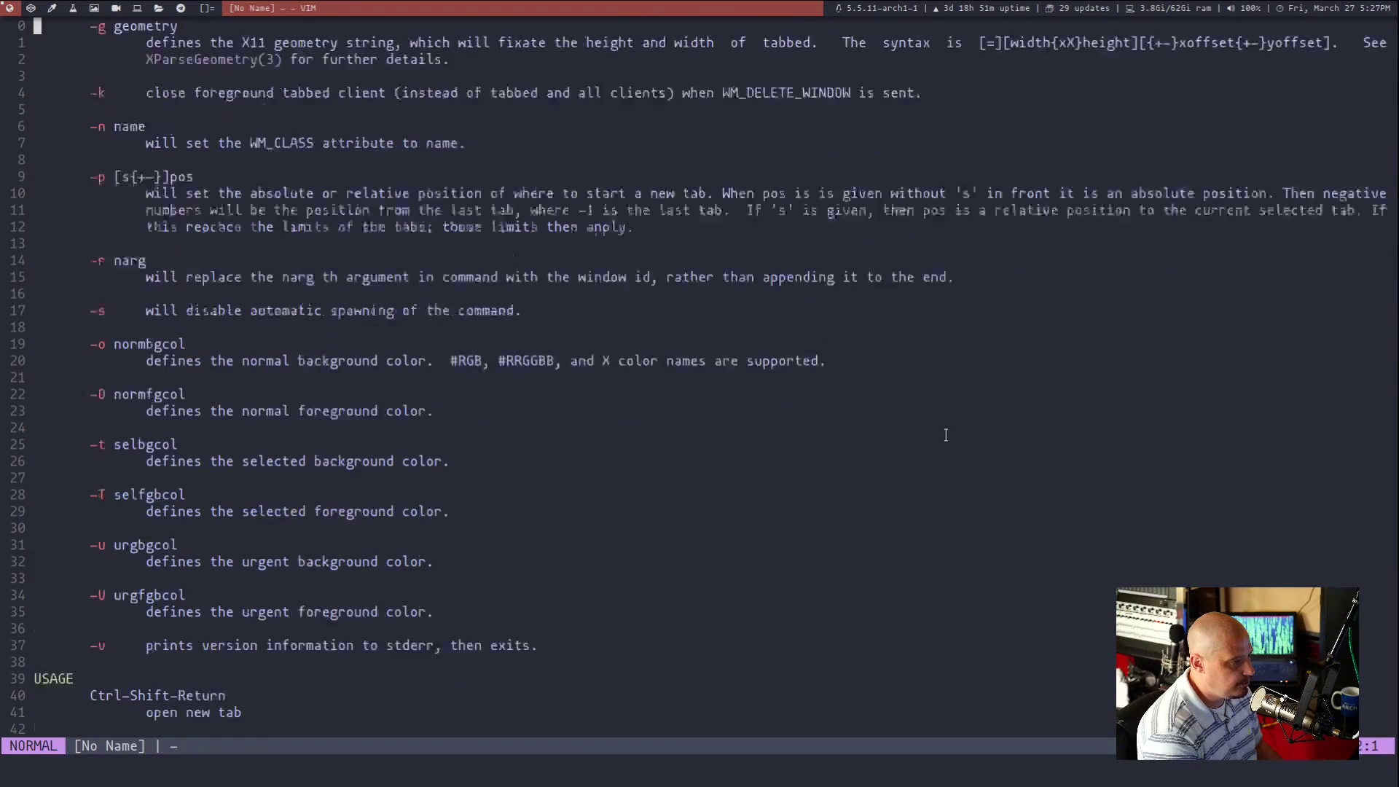
scroll(946, 434, down, 8)
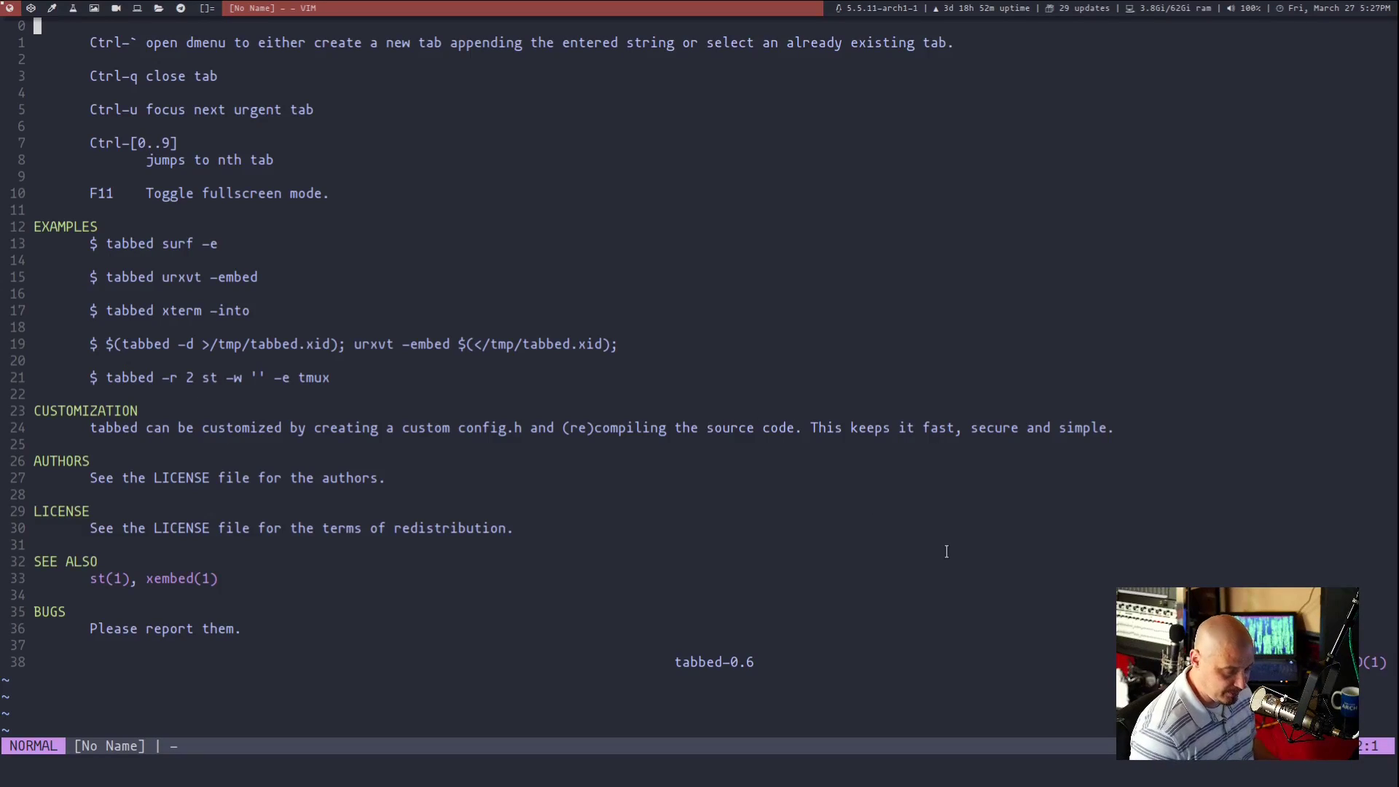
Open another st with a larger font and type tabbed -r 2 st -w '' at the prompt
key(super+Return)
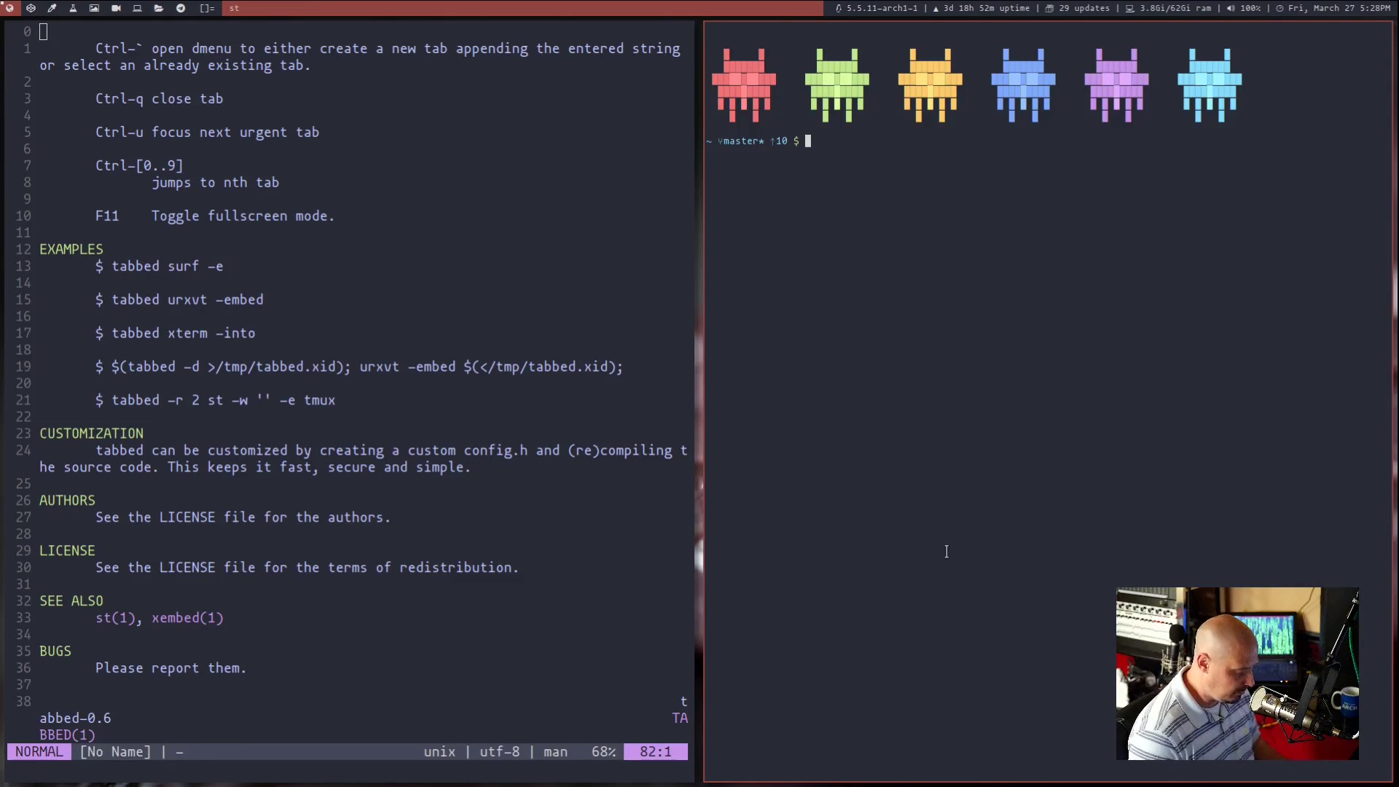
key(ctrl+shift+Page_Up)
key(ctrl+shift+Page_Up)
key(ctrl+shift+Page_Up)
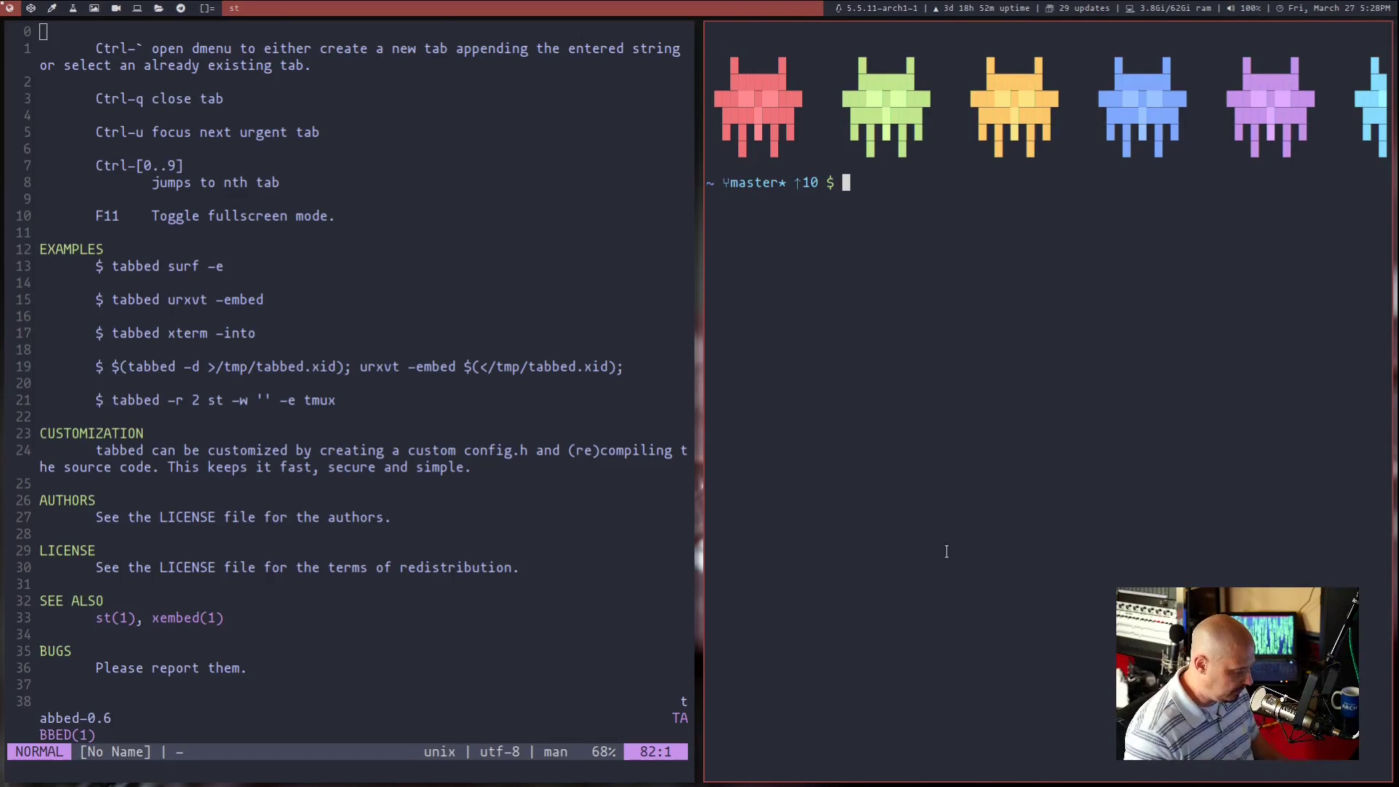
text(tabbed -)
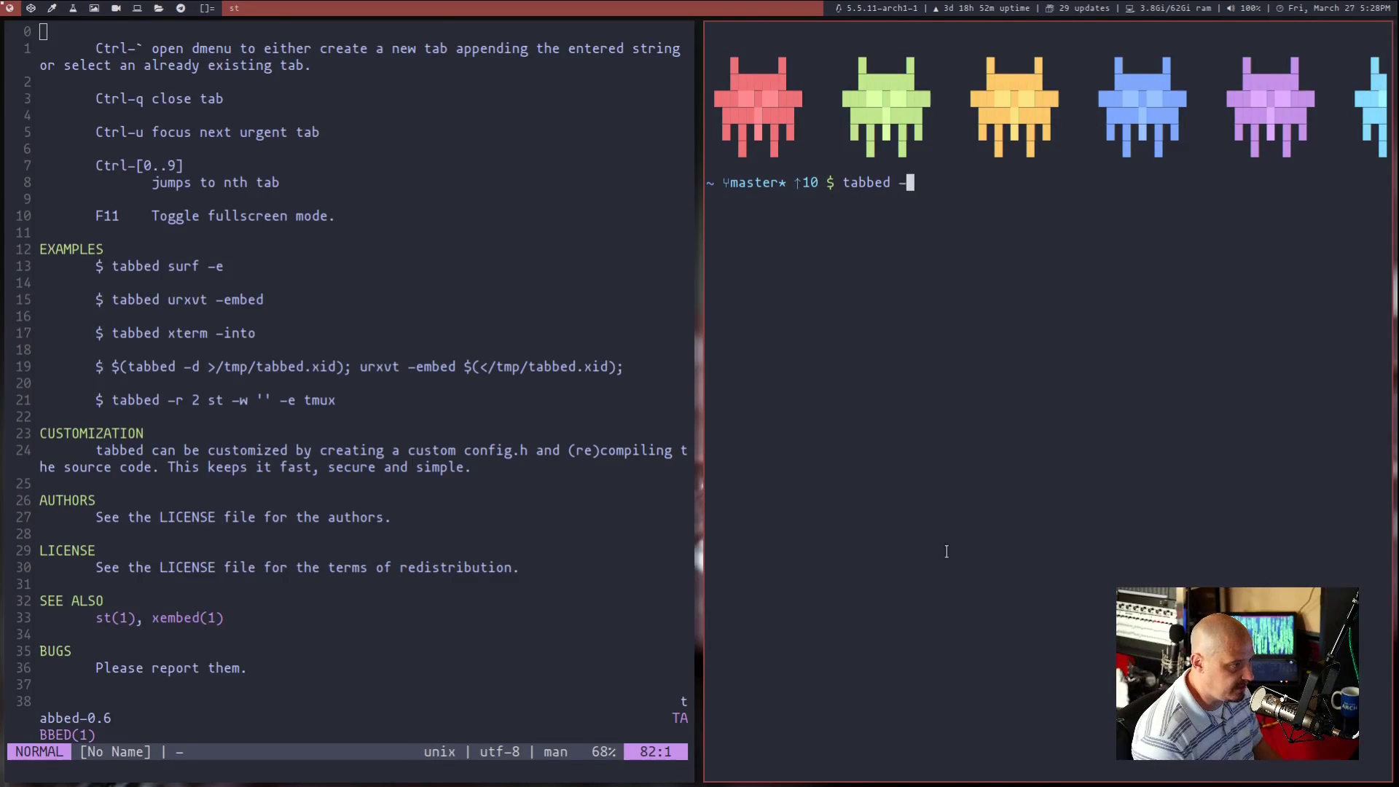
text(r 2 st)
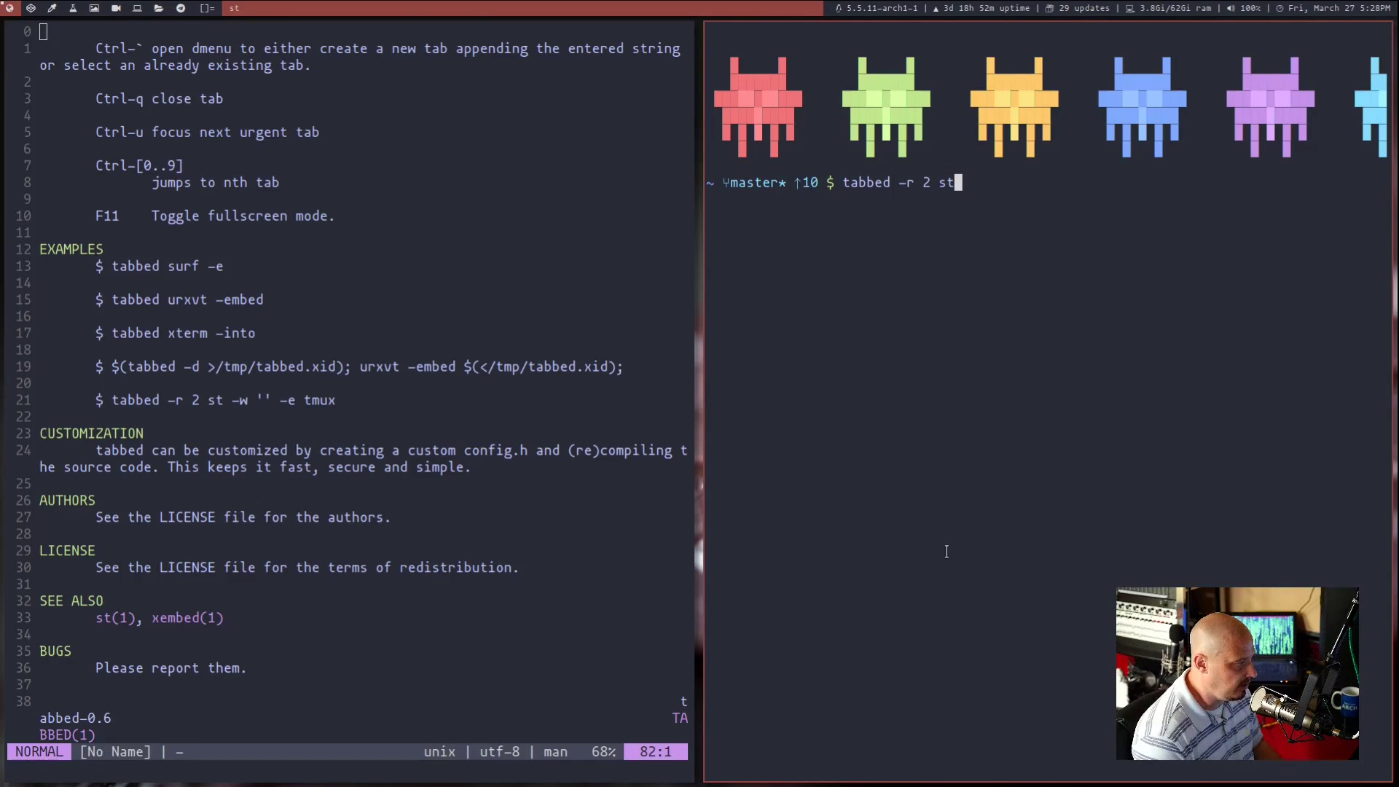
text( -w )
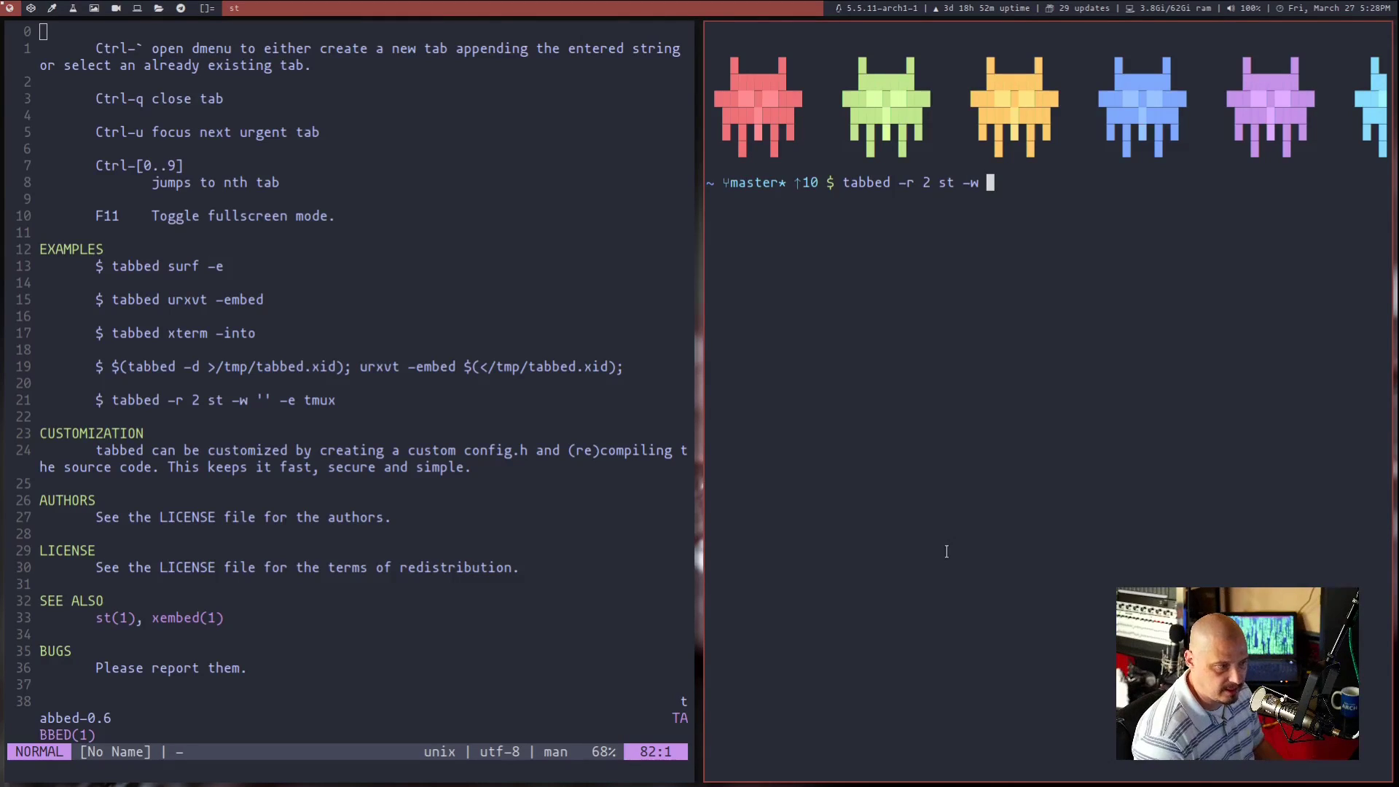
text('')
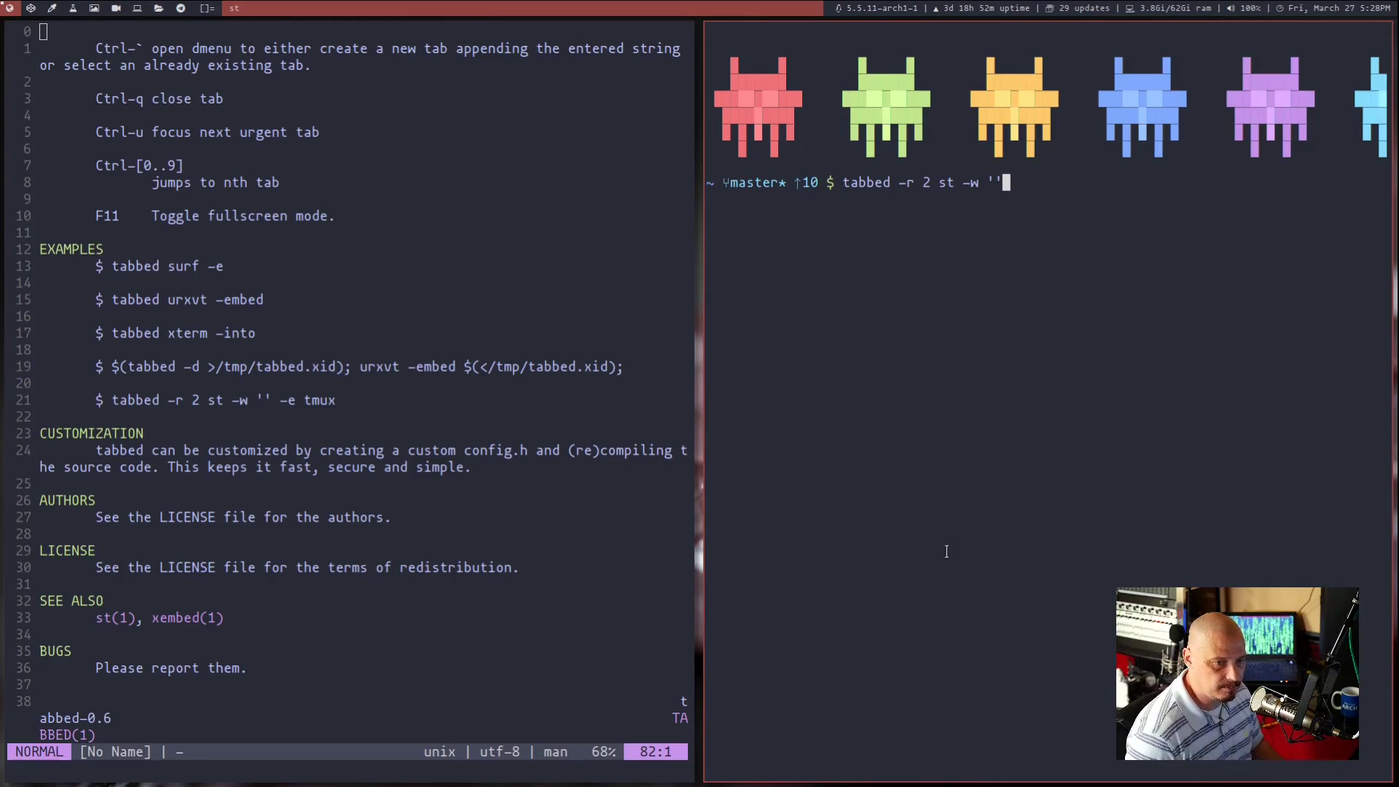
Run tabbed -r 2 st -w '' to open a tabbed window embedding an st shell
key(Return)
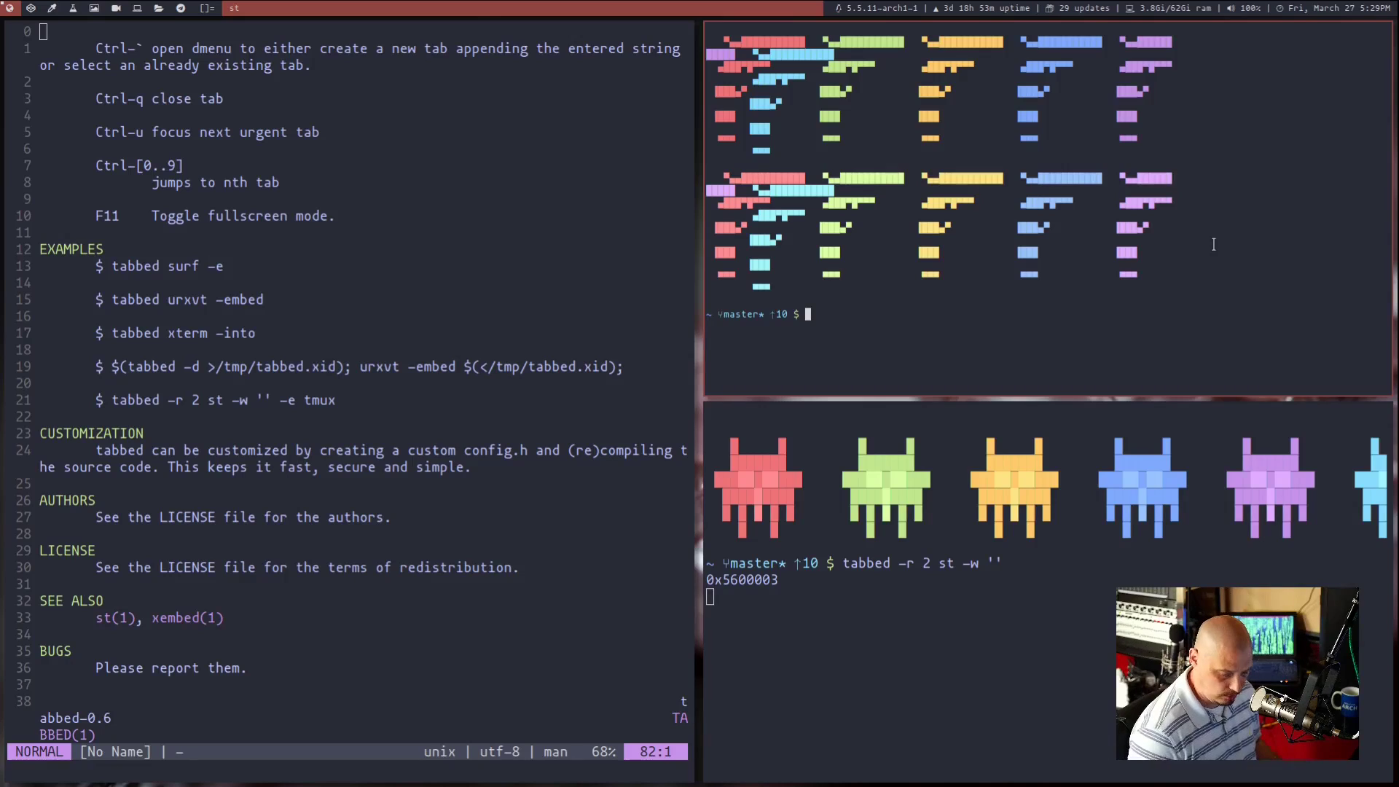
Add st tabs, switch to the first tab, and close tabs with Ctrl+Q until tabbed exits
key(ctrl+shift+Return)
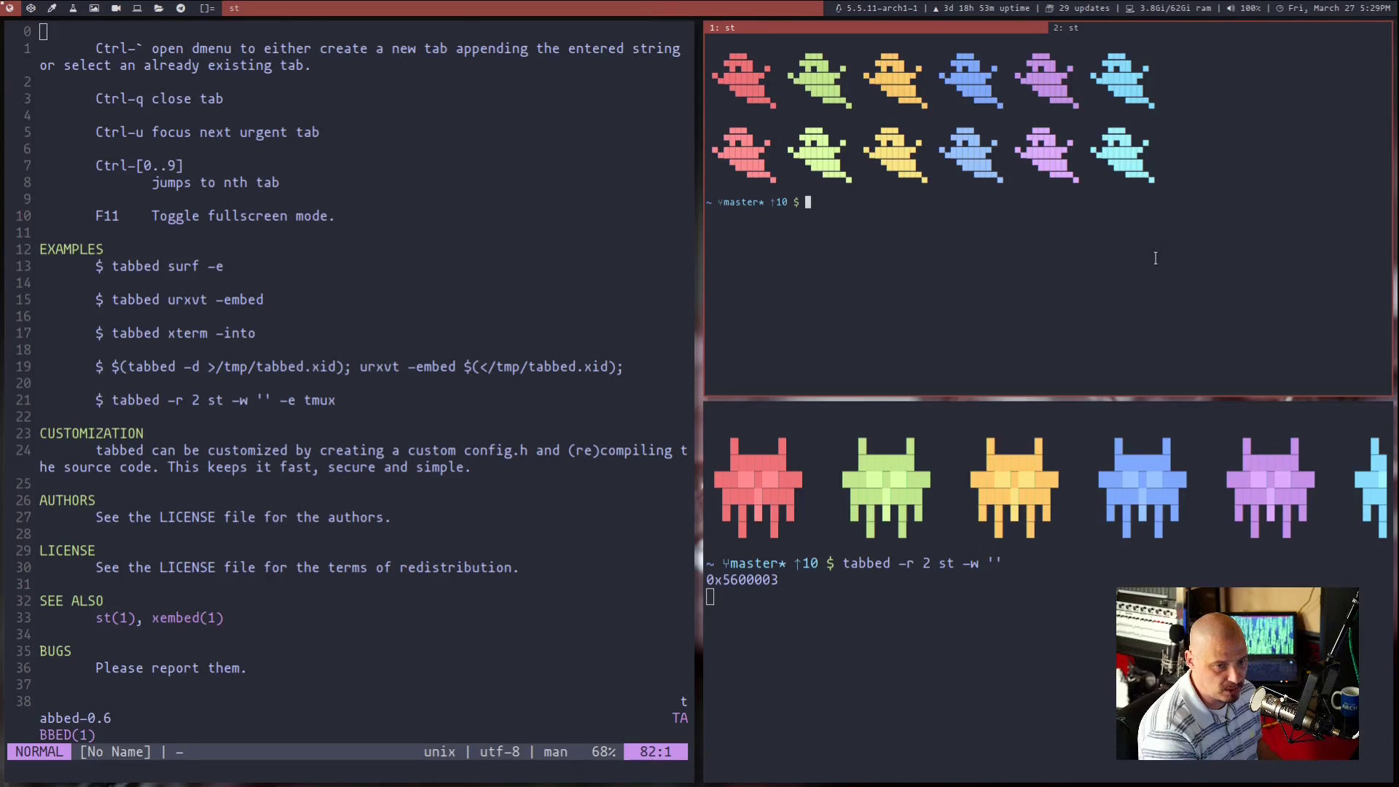
key(ctrl+q)
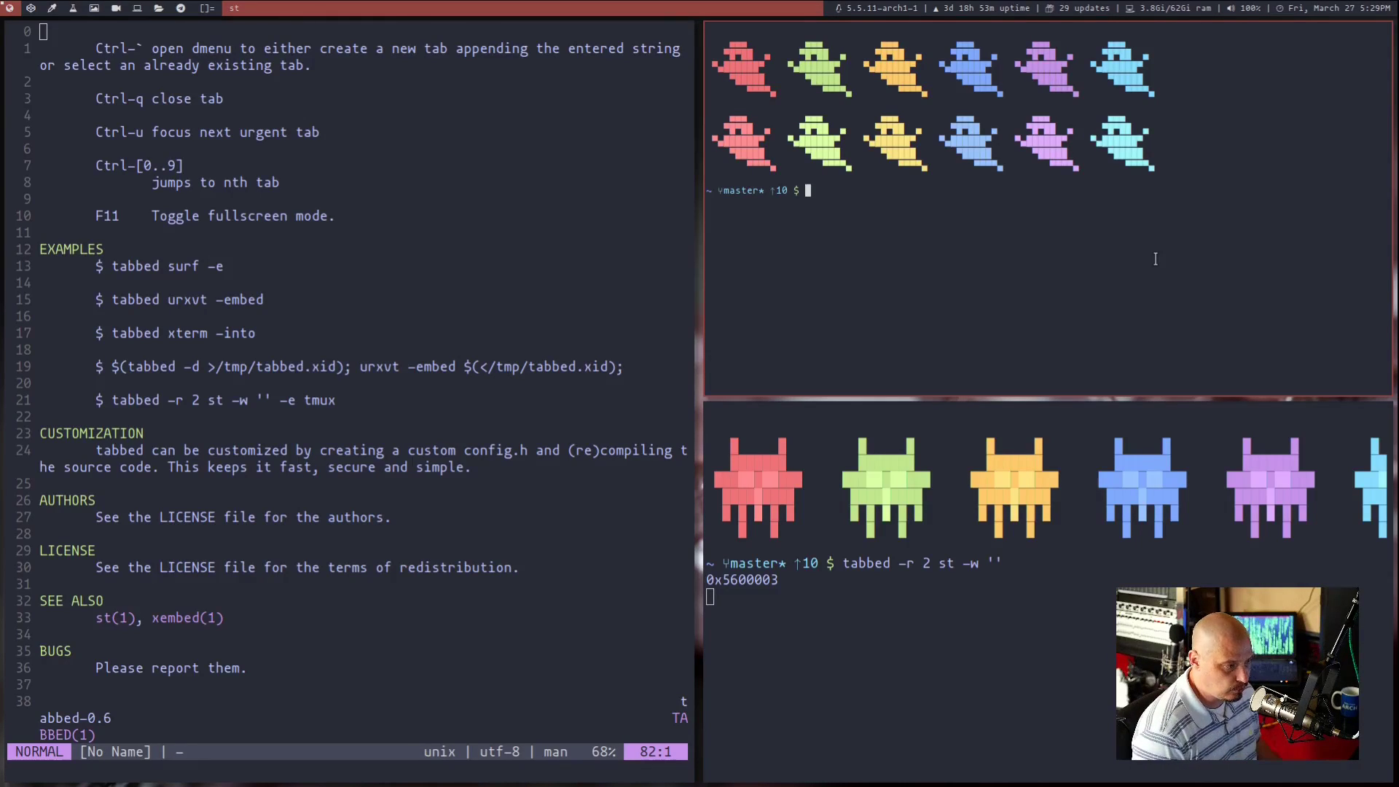
key(ctrl+shift+Return)
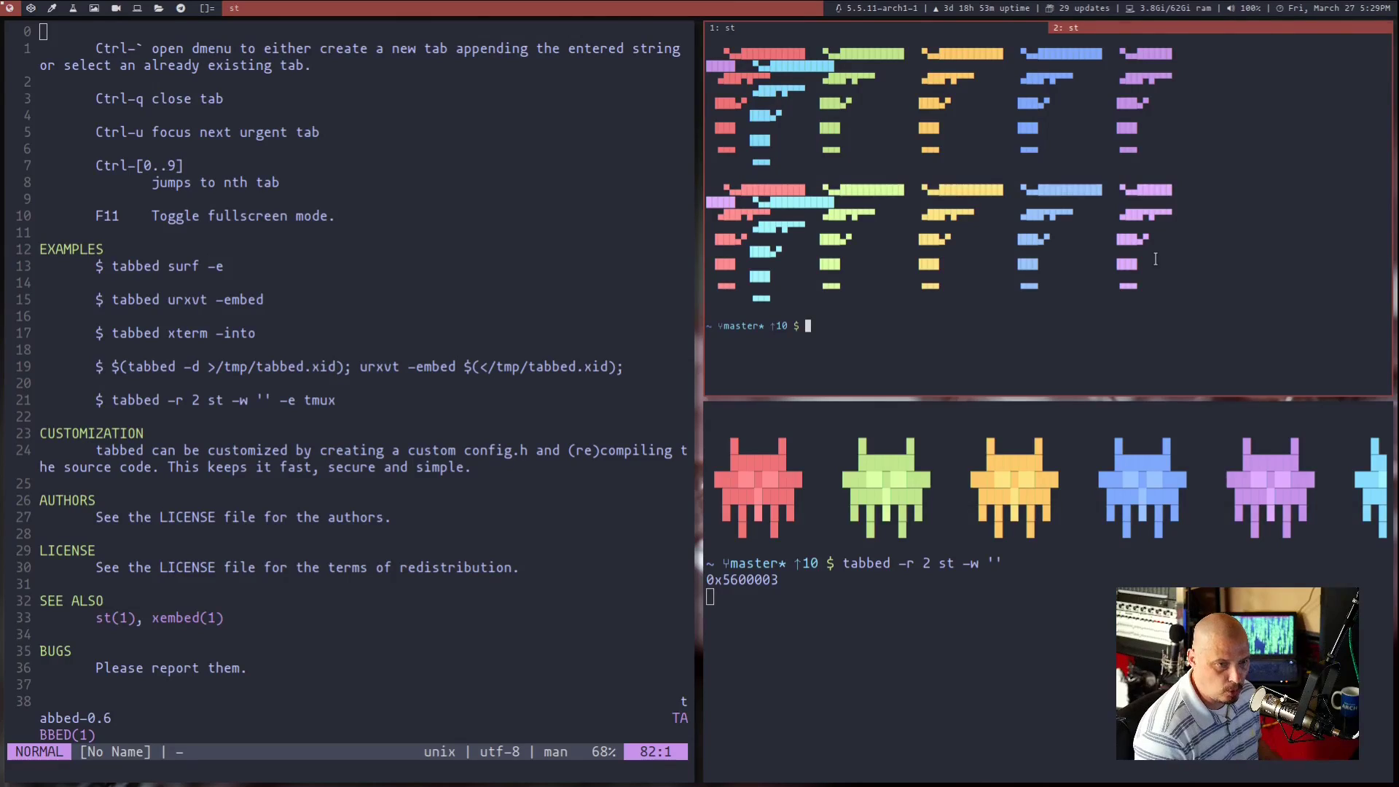
key(ctrl+shift+h)
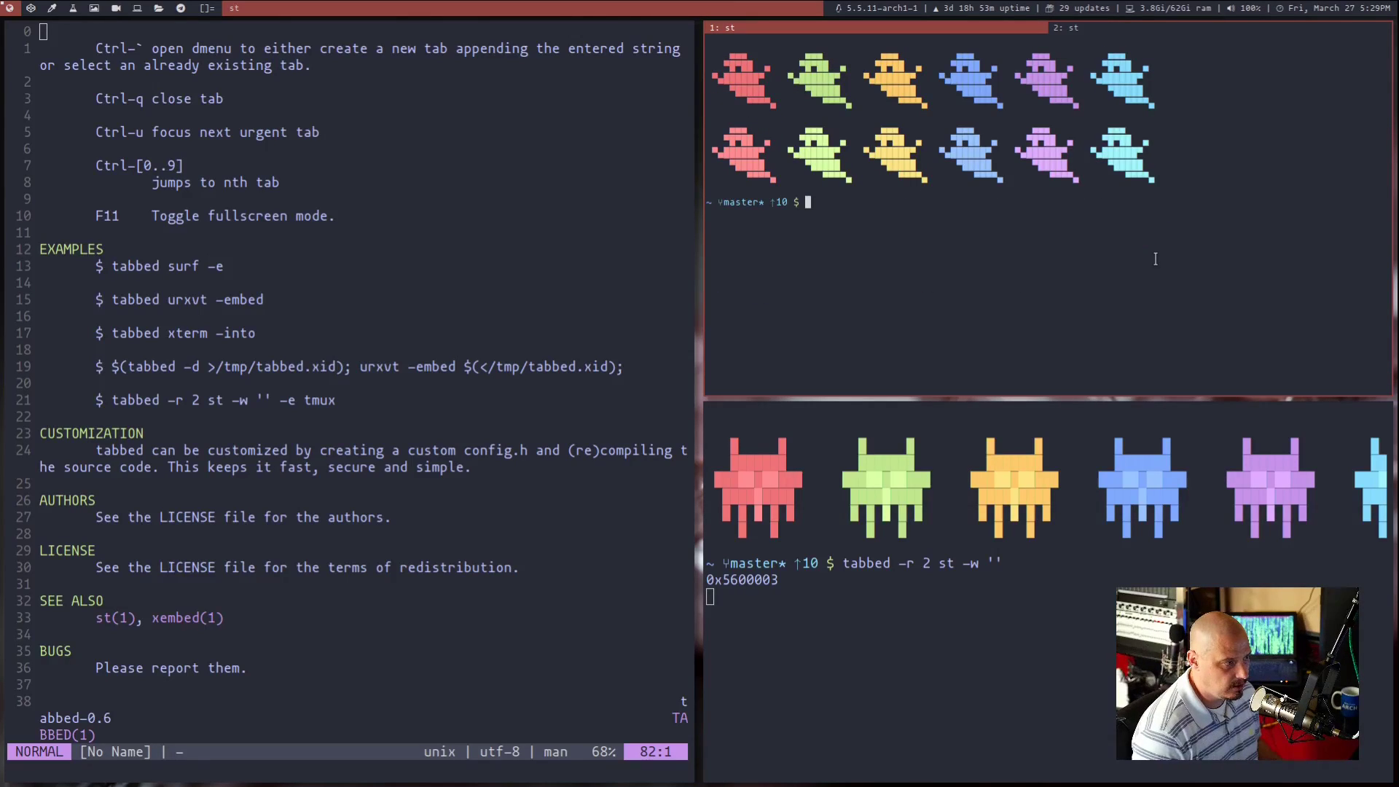
key(ctrl+q)
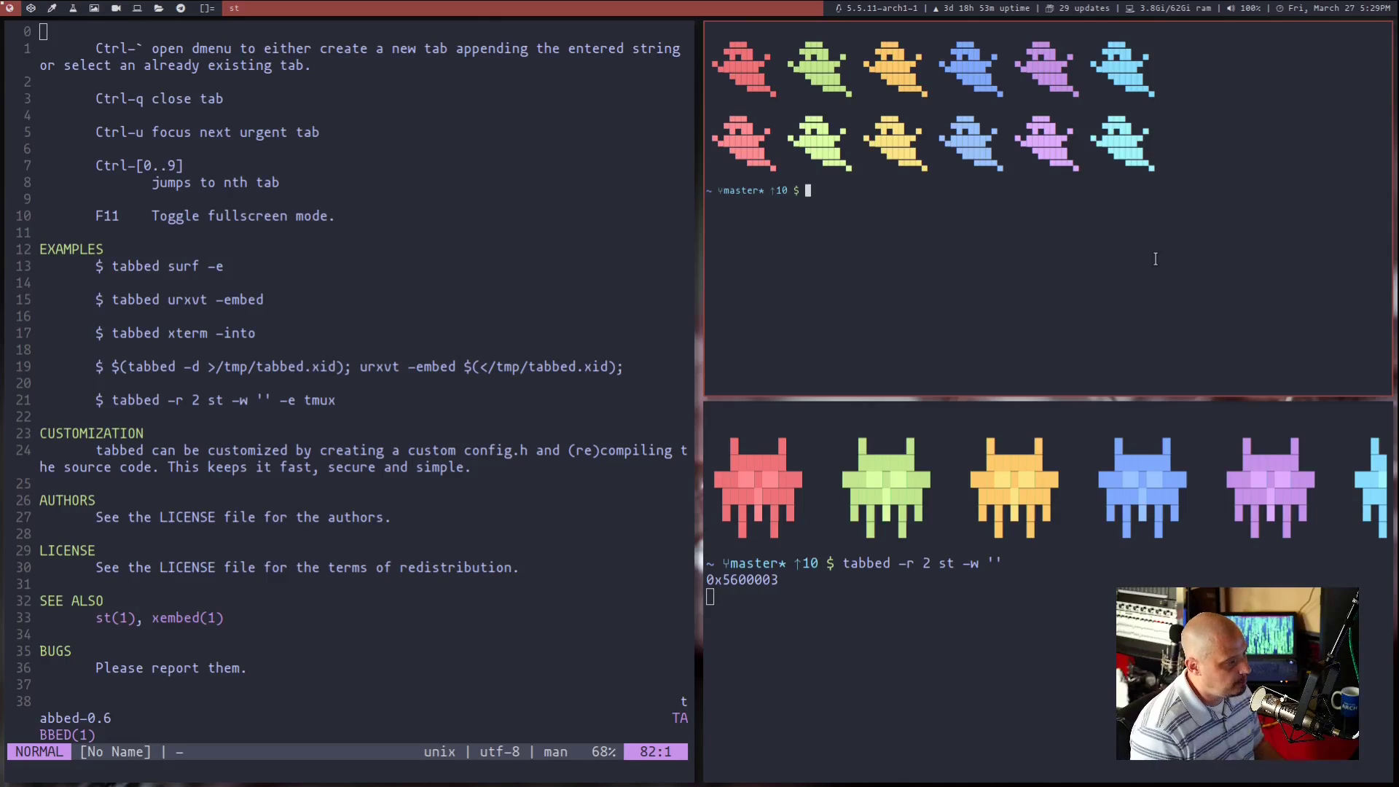
key(ctrl+q)
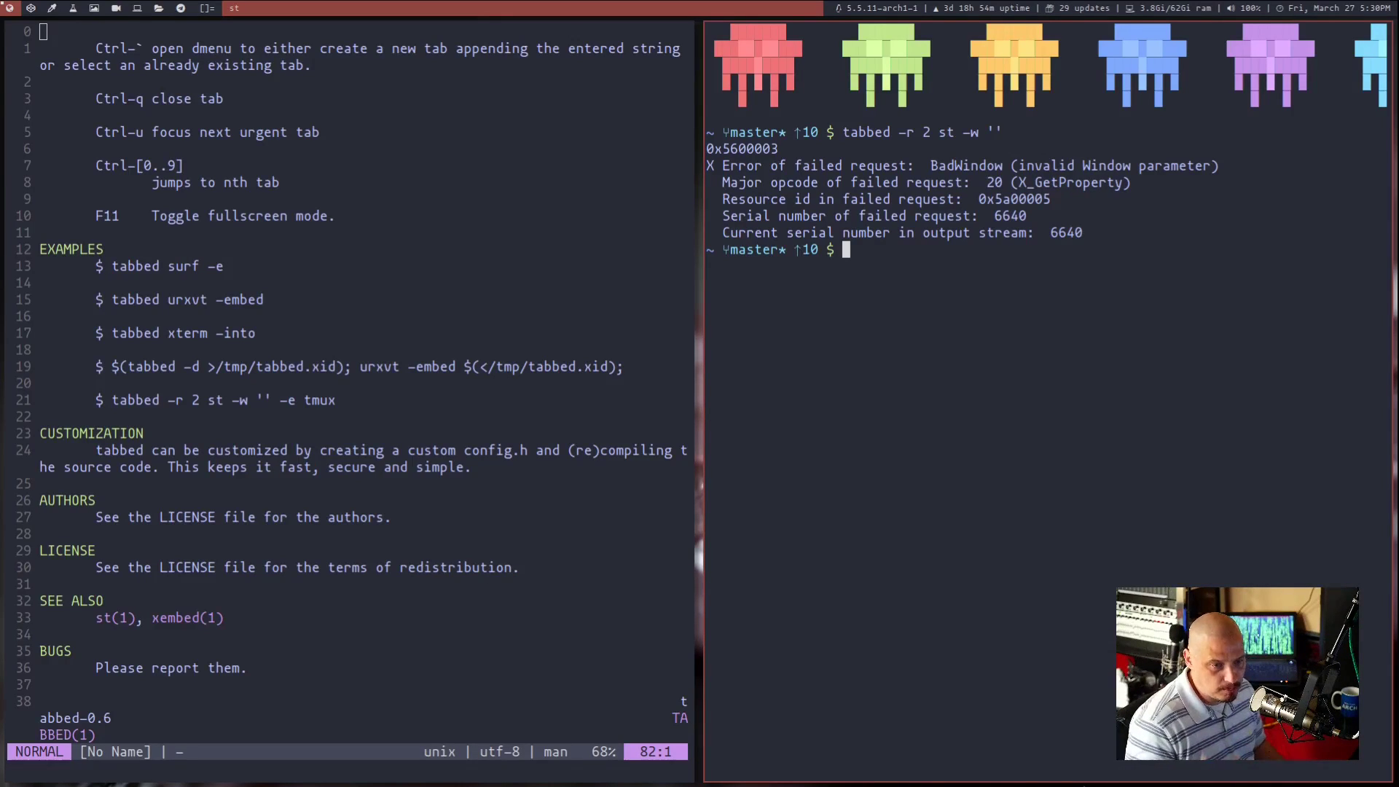
text(tab)
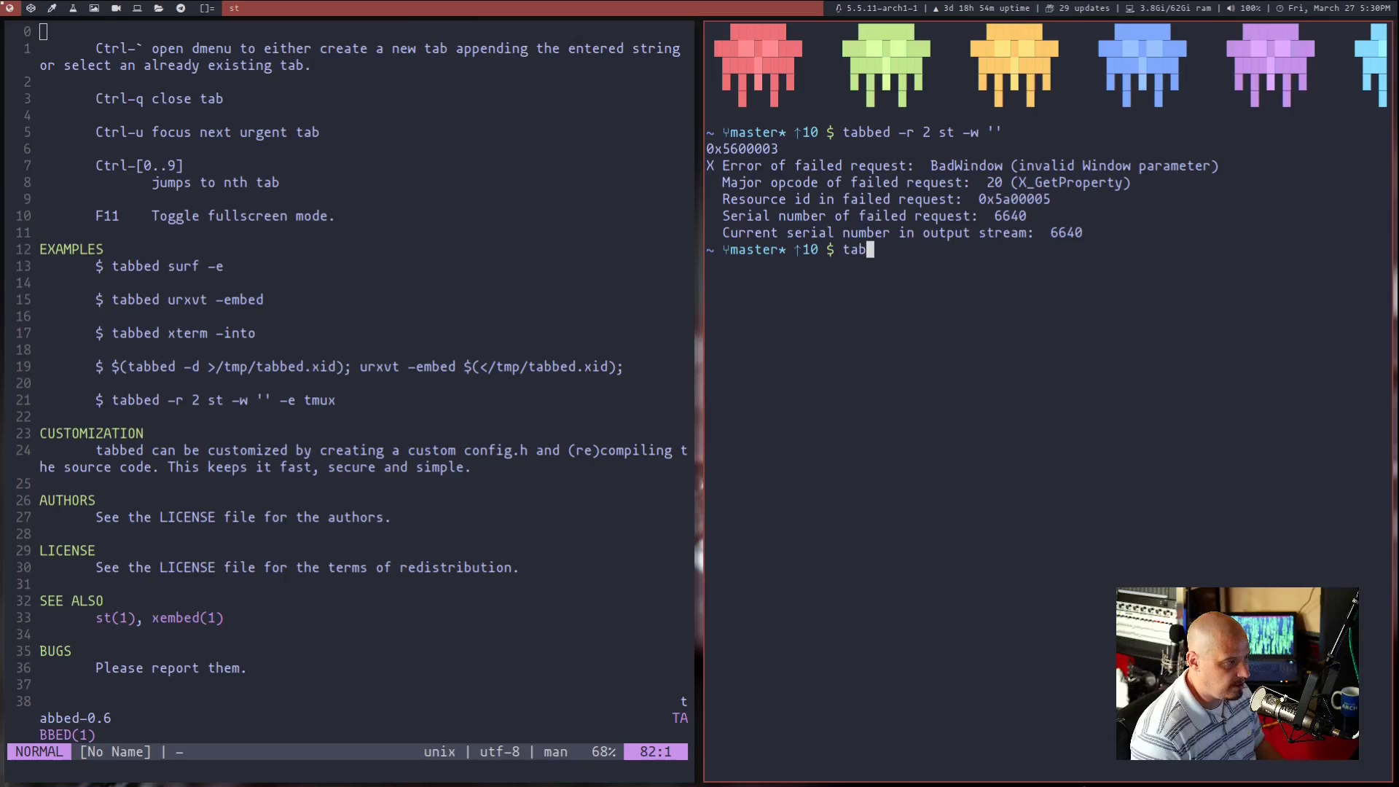
text(bed -r )
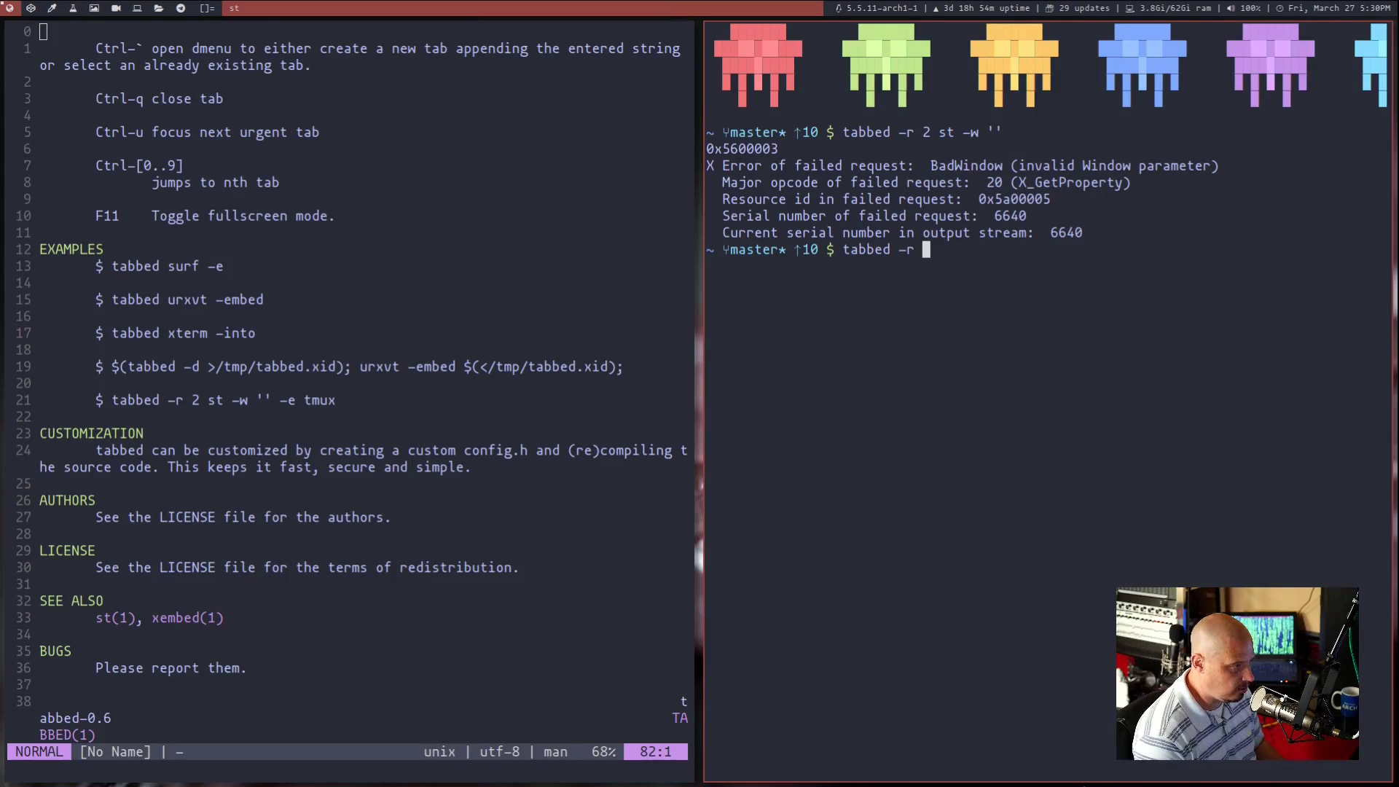
text(2 surf )
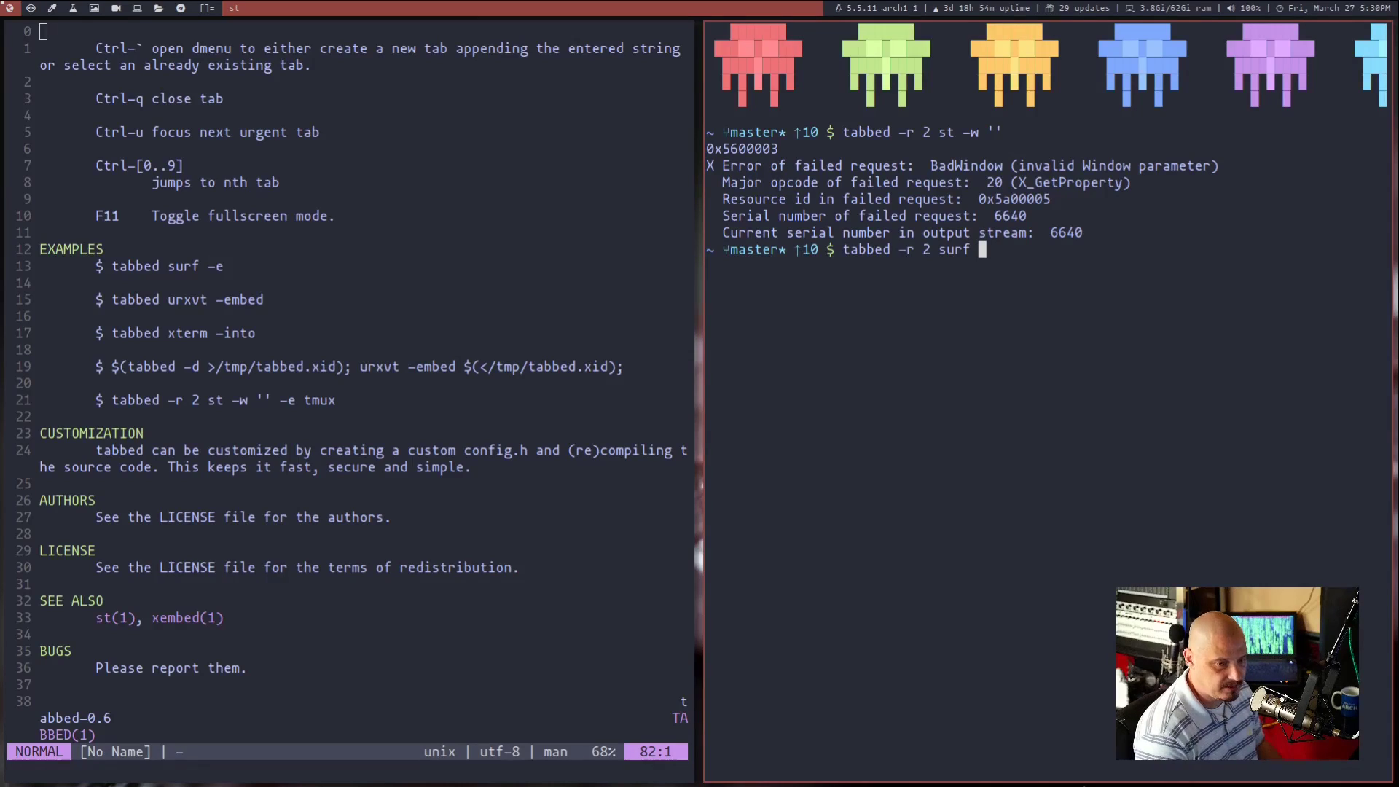
text(-pe )
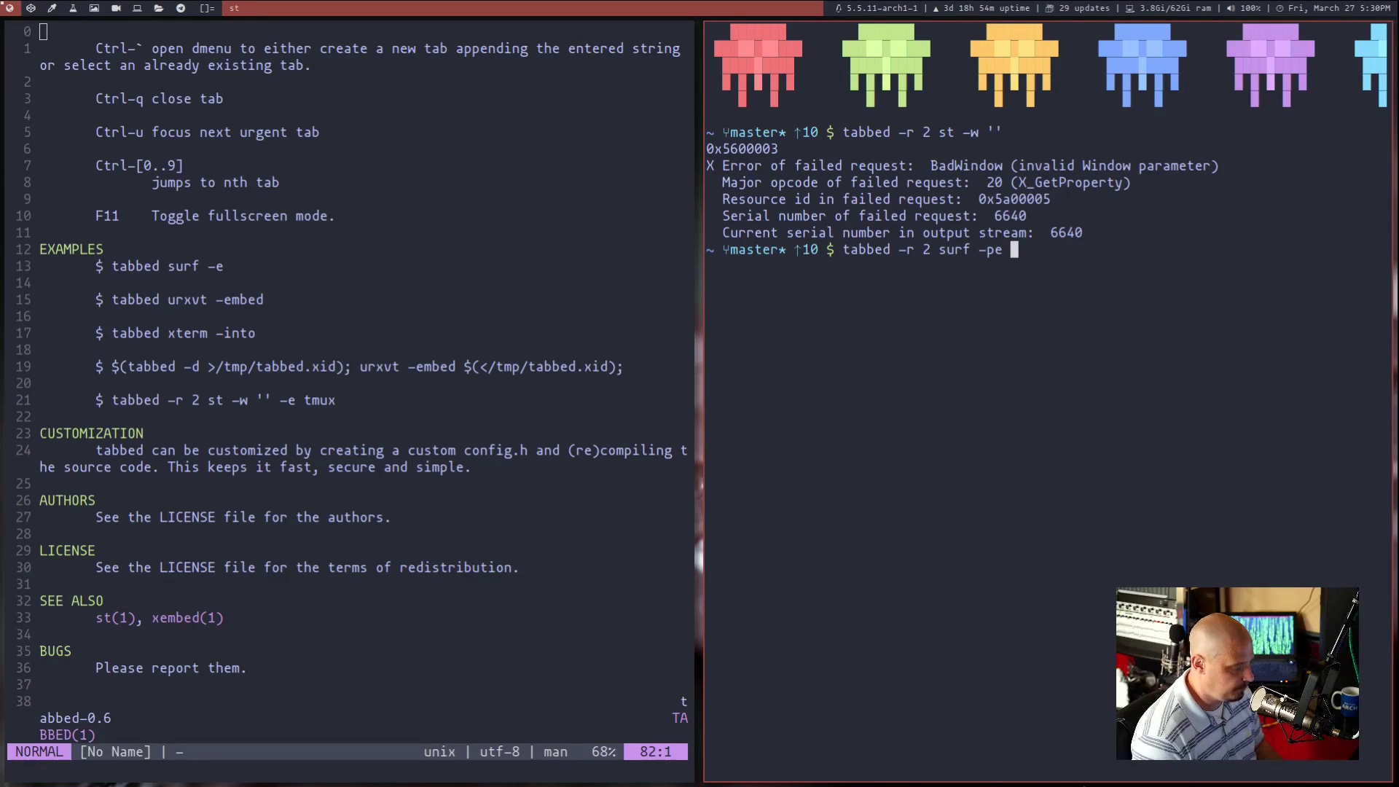
text(x )
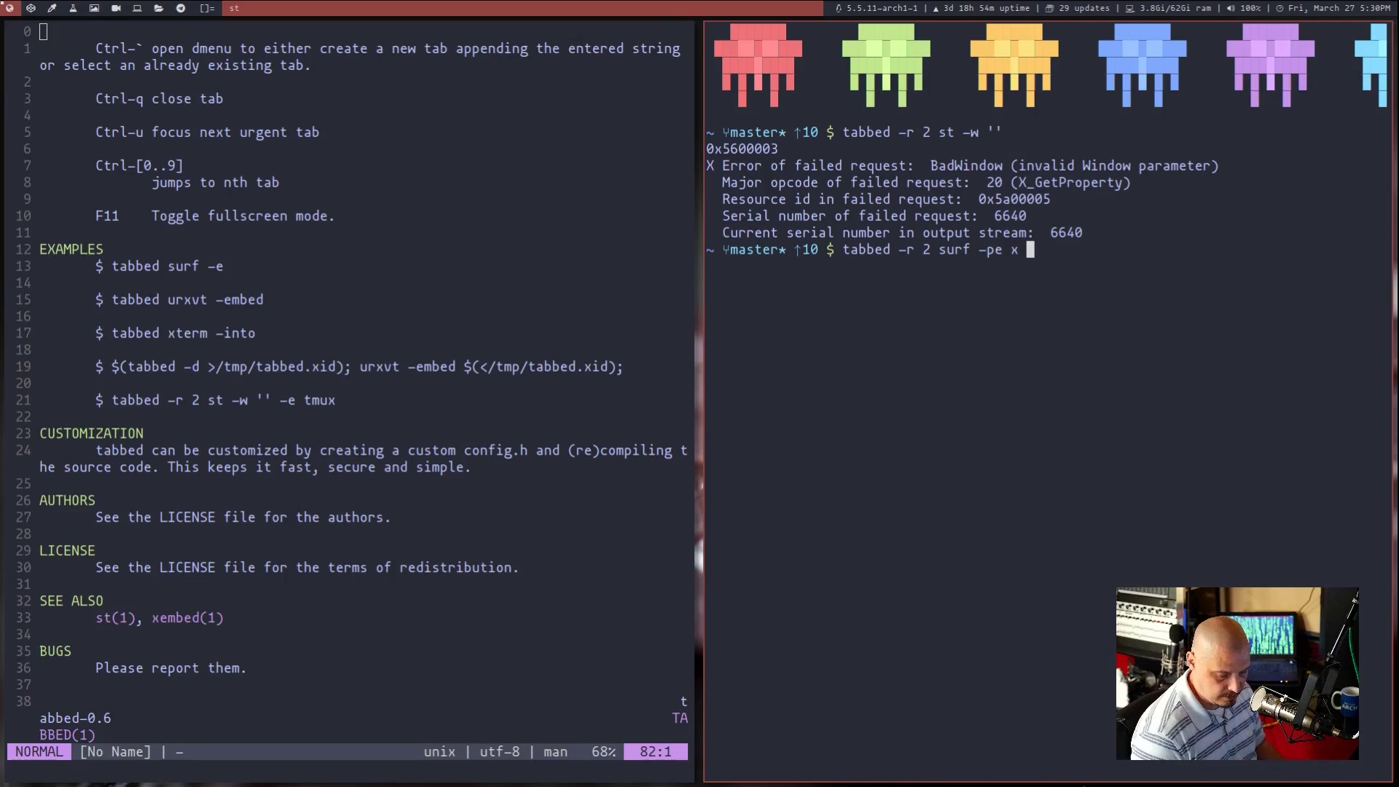
text('')
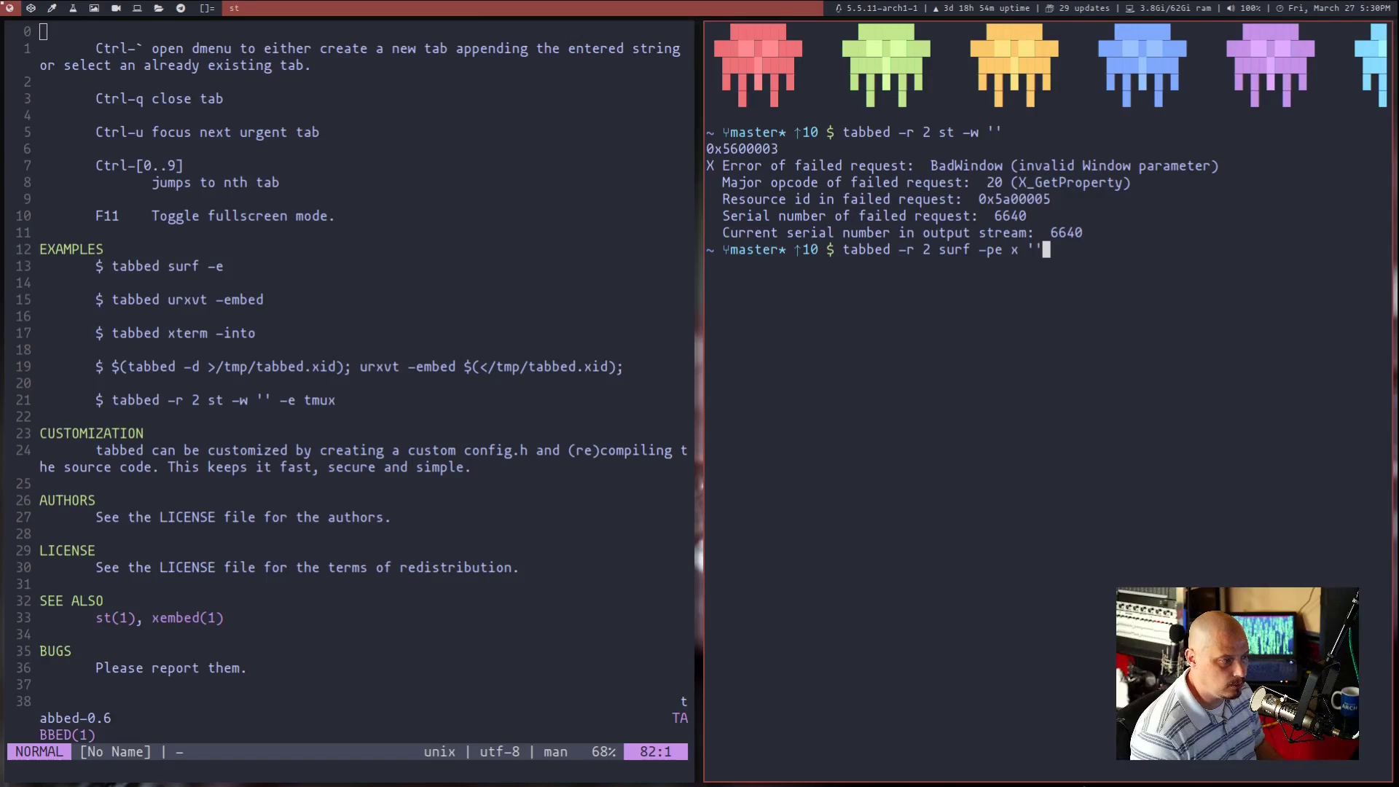
key(Left)
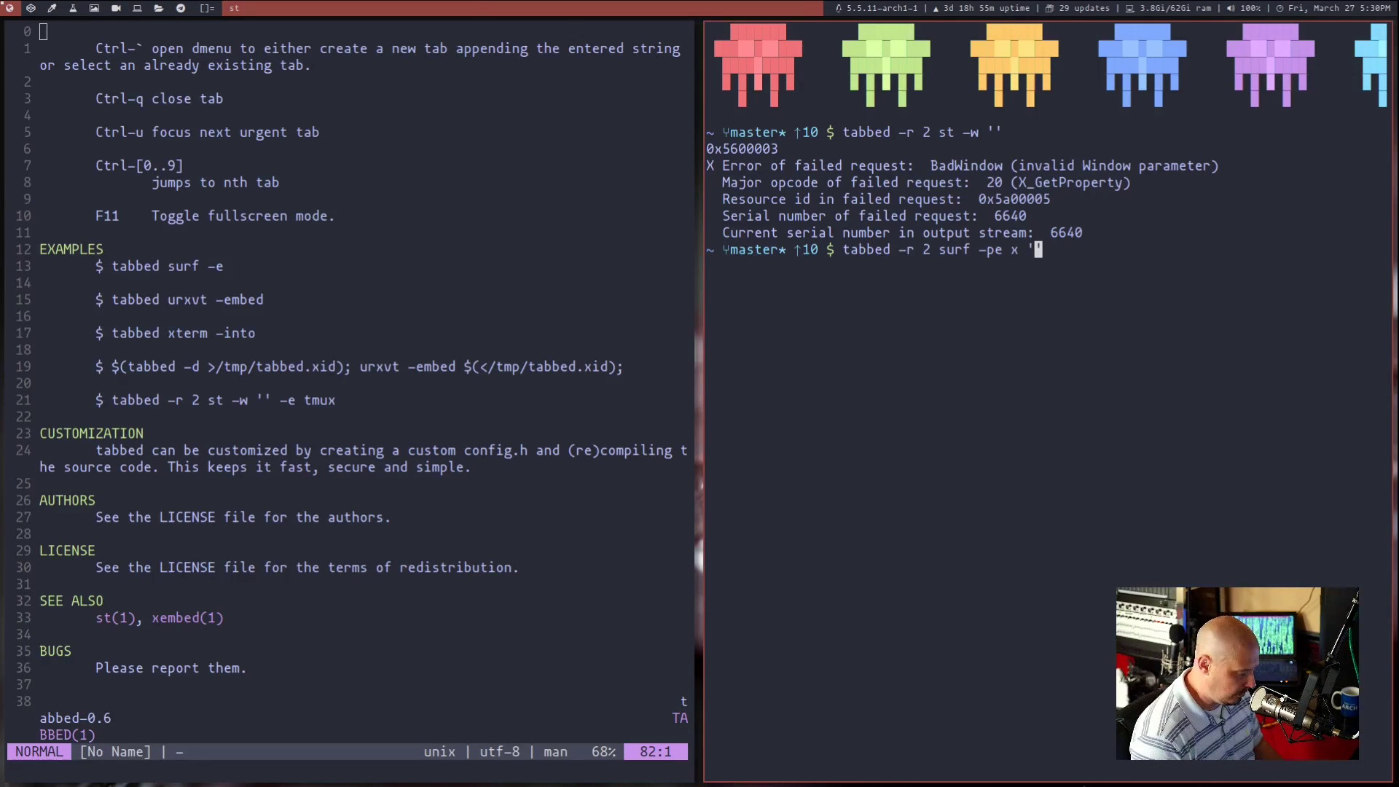
text(https:)
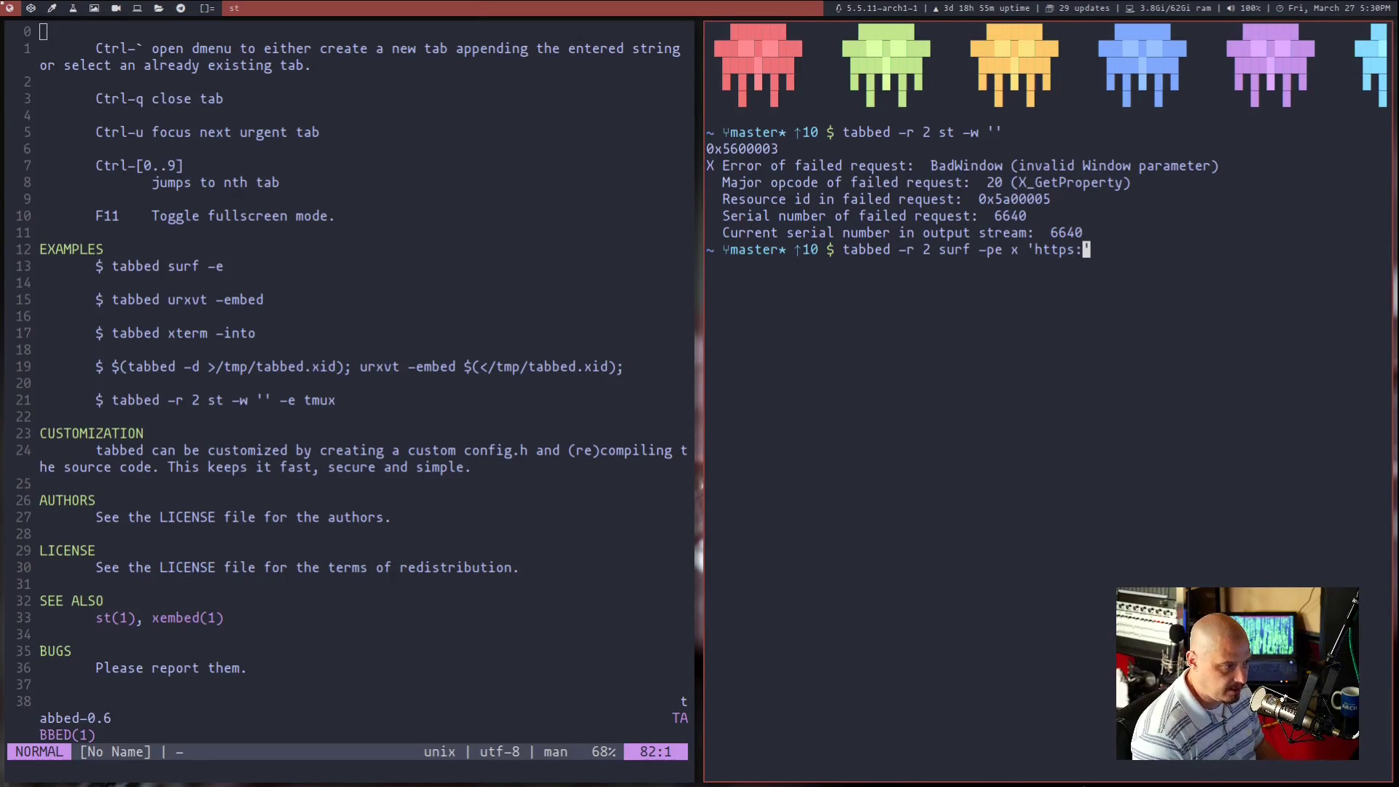
text(//distro)
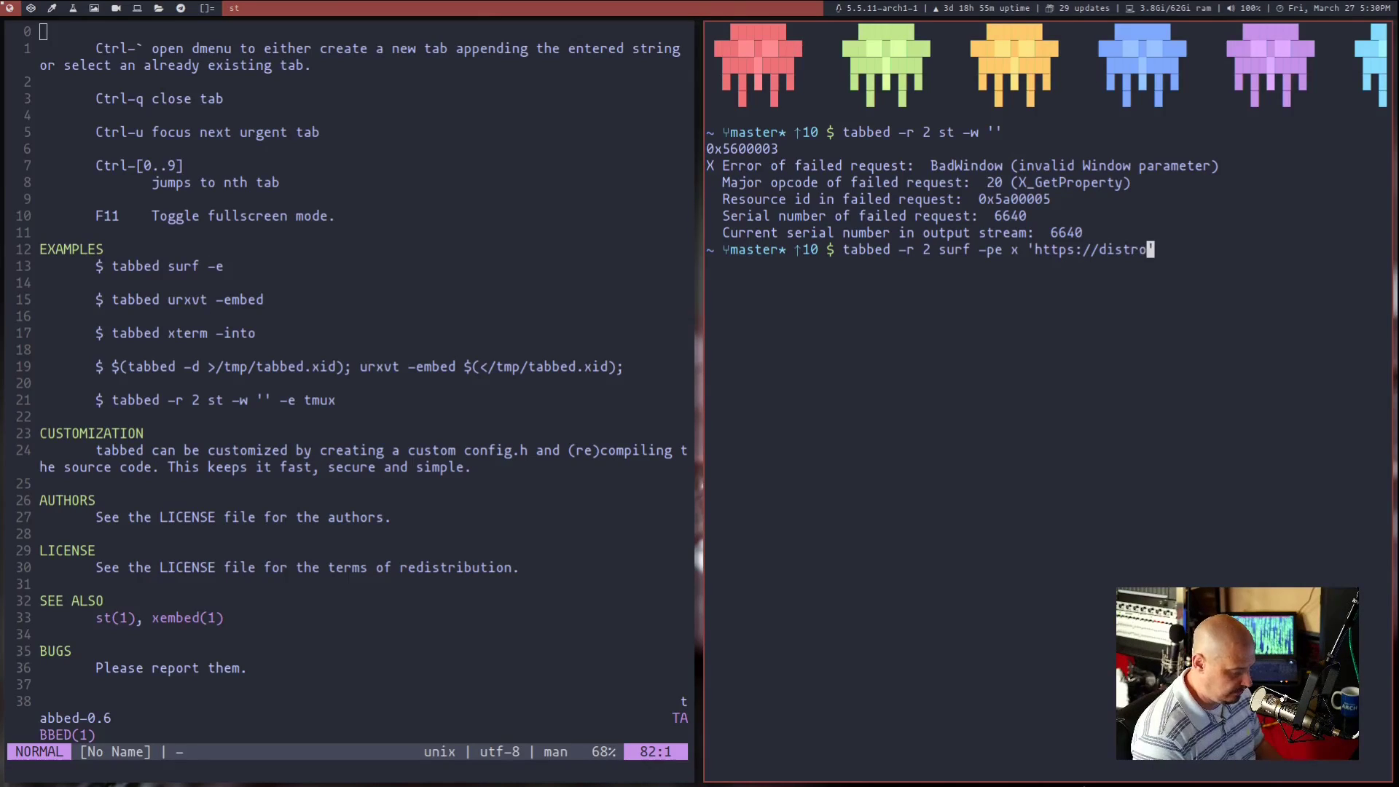
text(tube.com)
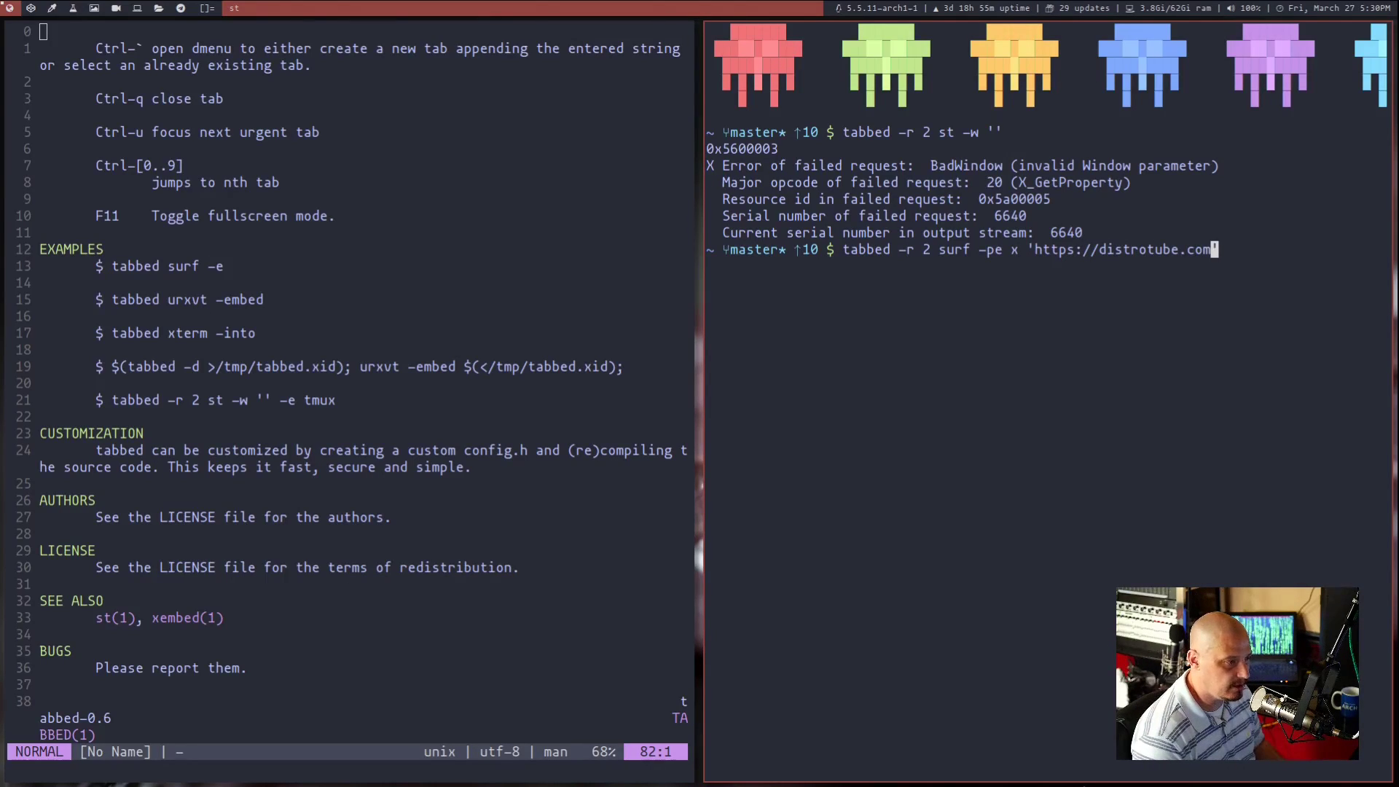
key(Return)
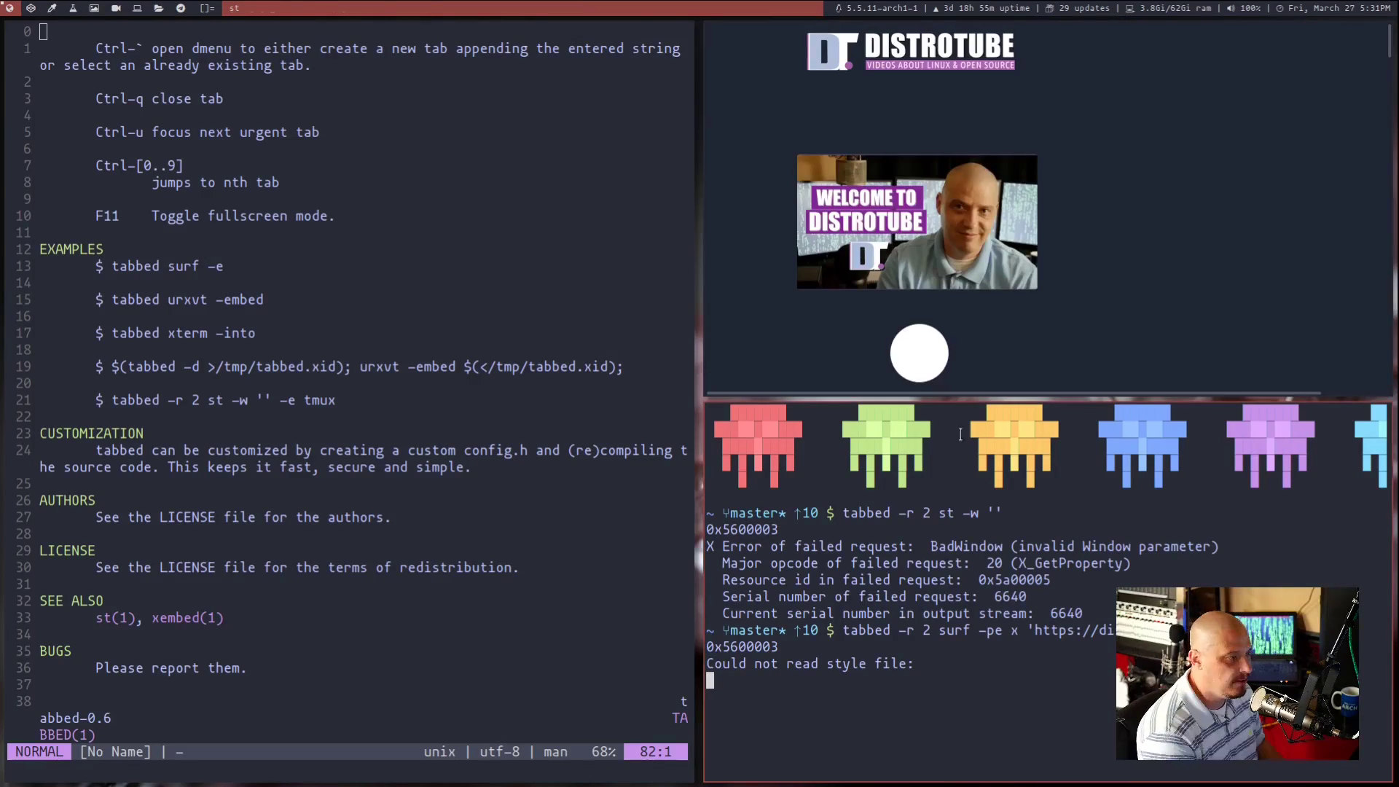
key(super+shift+space)
Move and enlarge the floating browser, then open and close a duplicate tab
drag(961, 434, 494, 262)
drag(875, 593, 1100, 693)
drag(925, 594, 925, 525)
drag(1100, 593, 1180, 731)
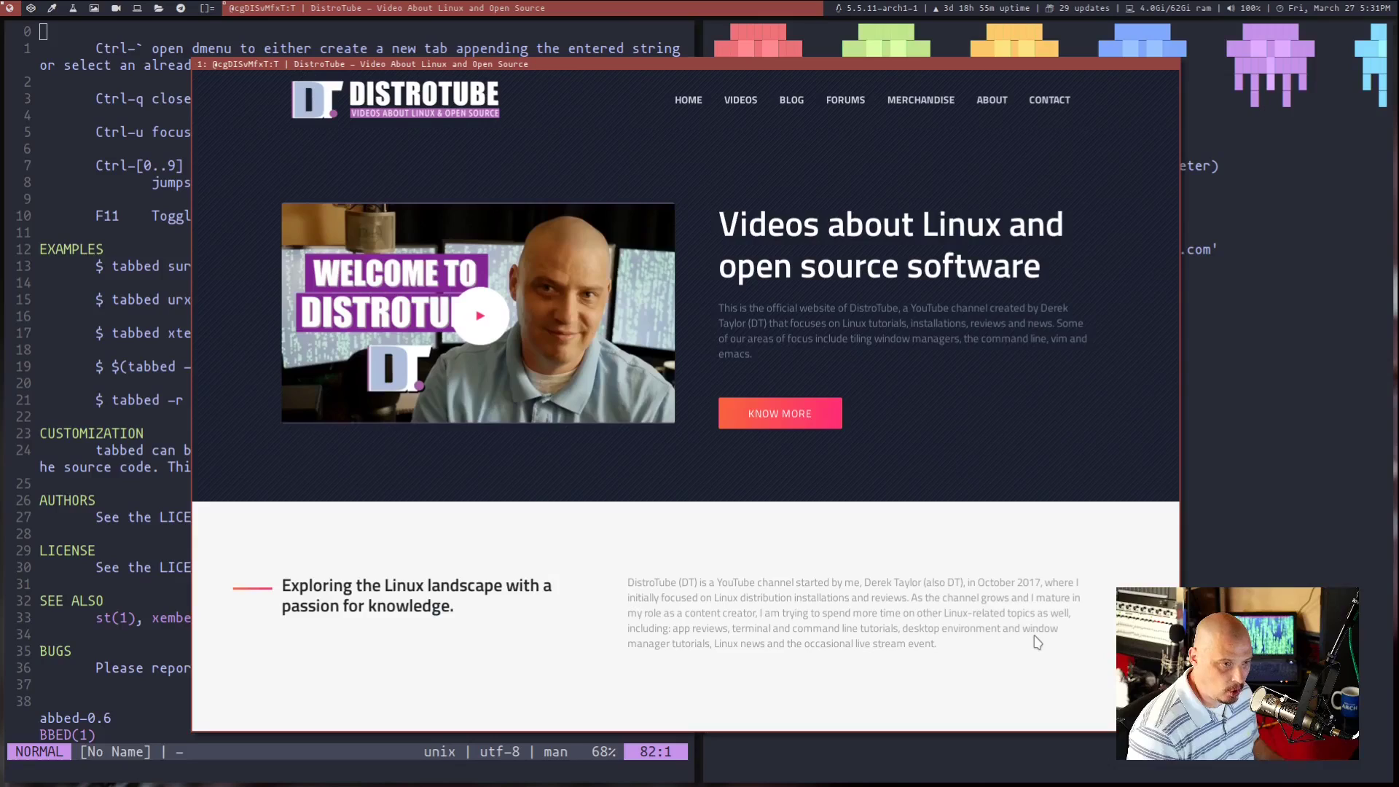
key(ctrl+shift+Return)
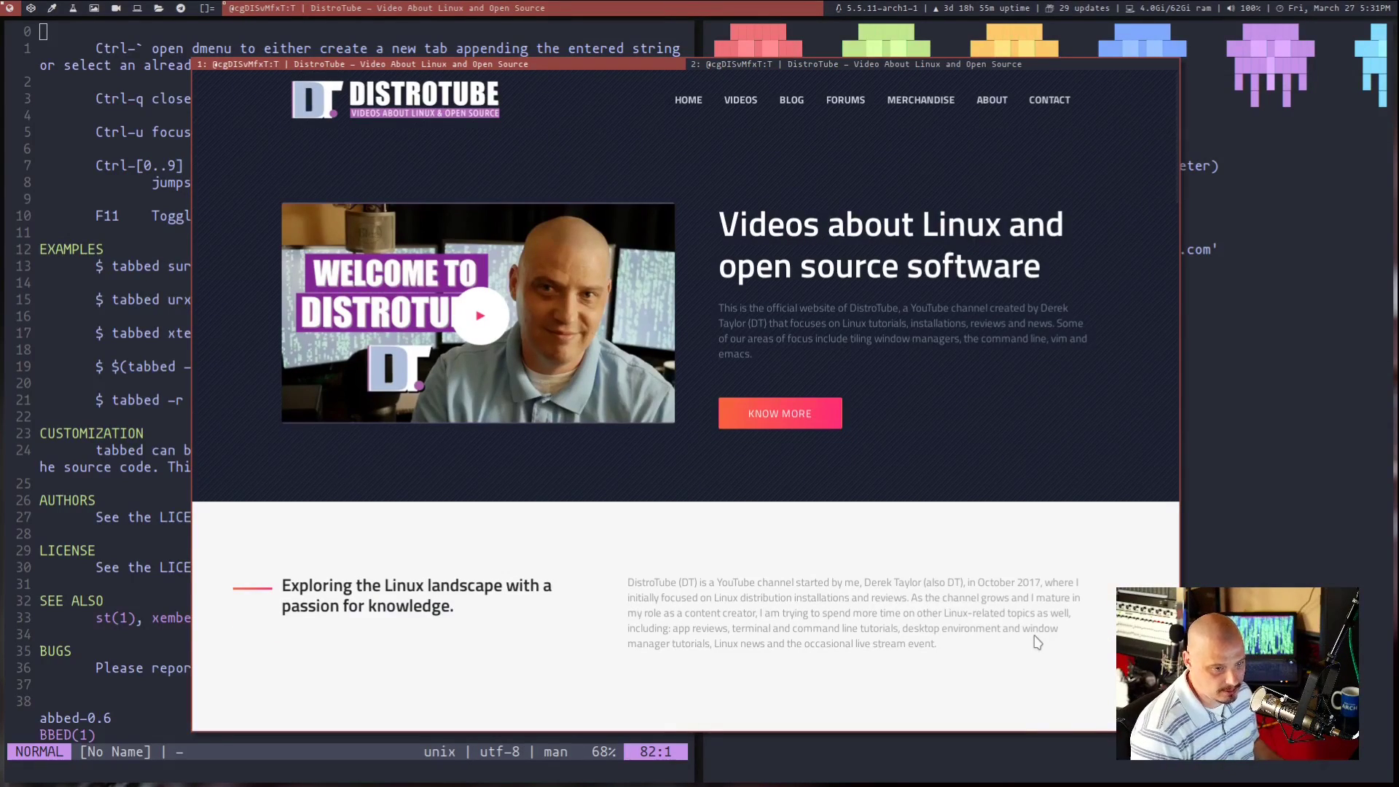
key(ctrl+q)
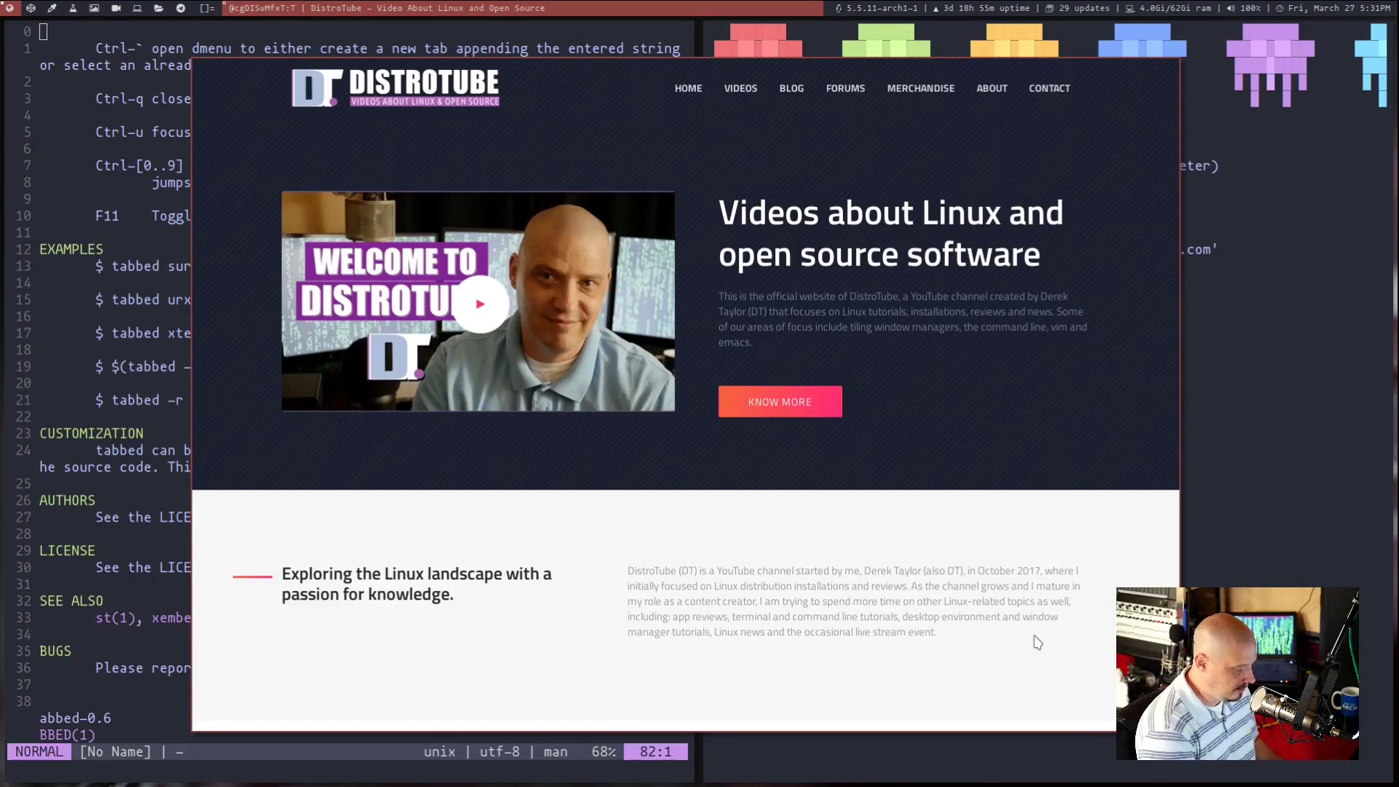
Visit aur.archlinux.org and follow its Home link to the Arch Linux home page
key(ctrl+g)
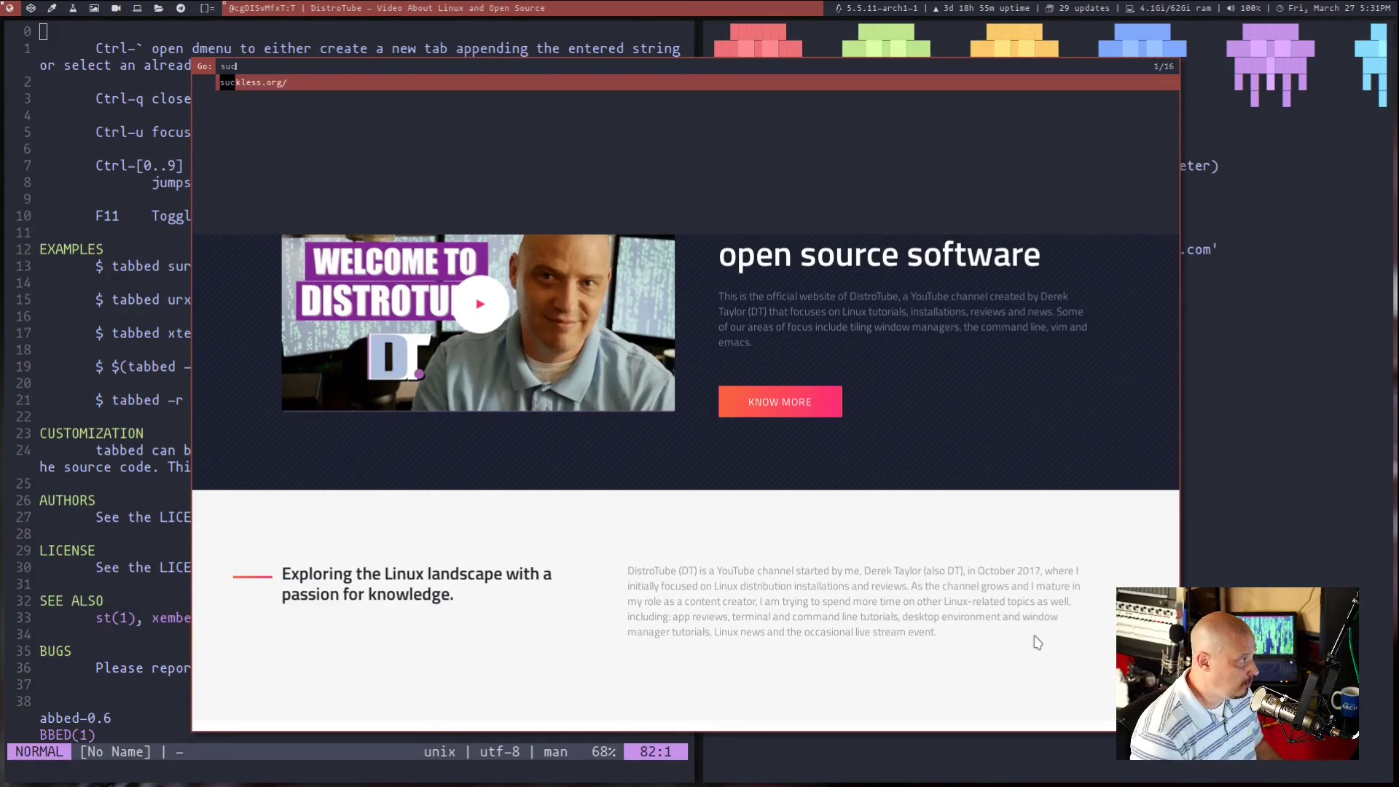
text(arch)
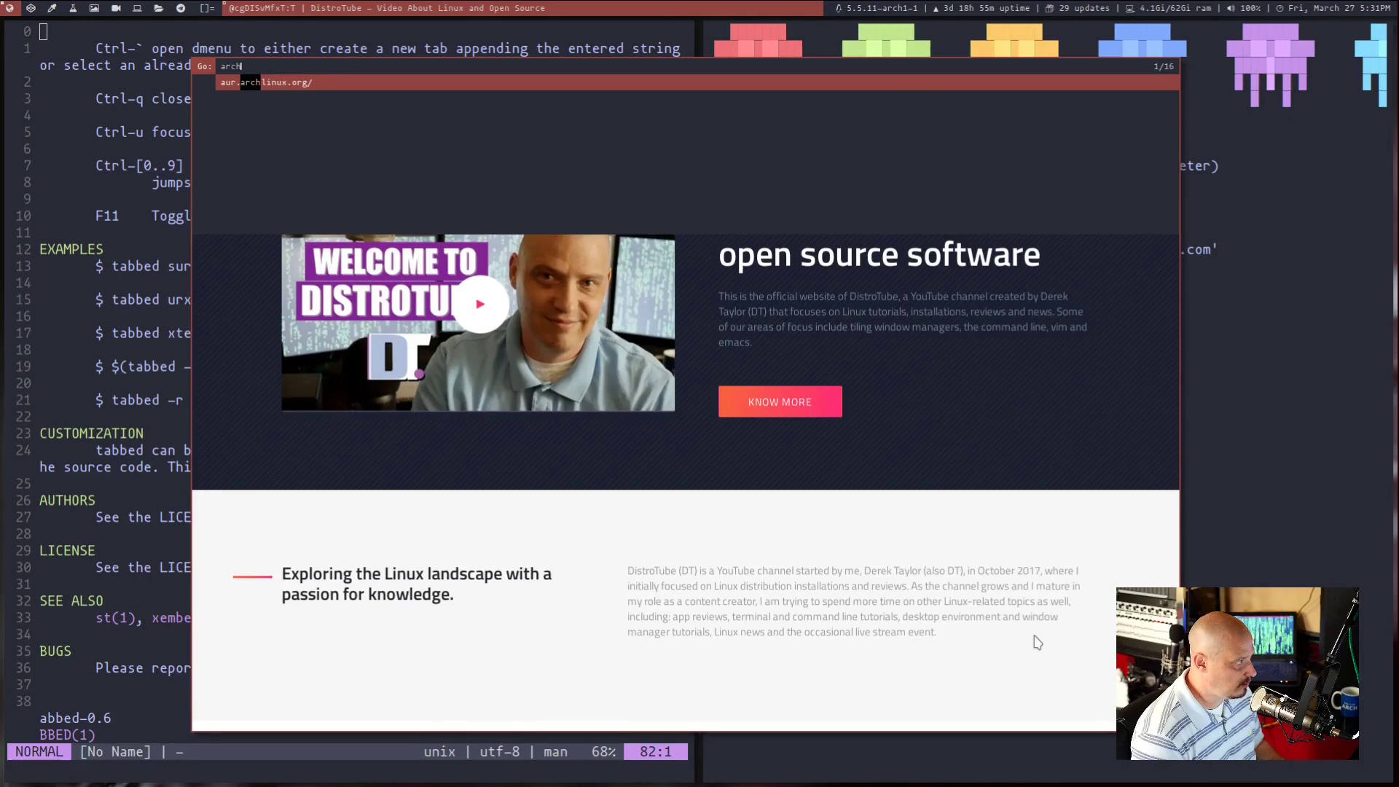
key(Return)
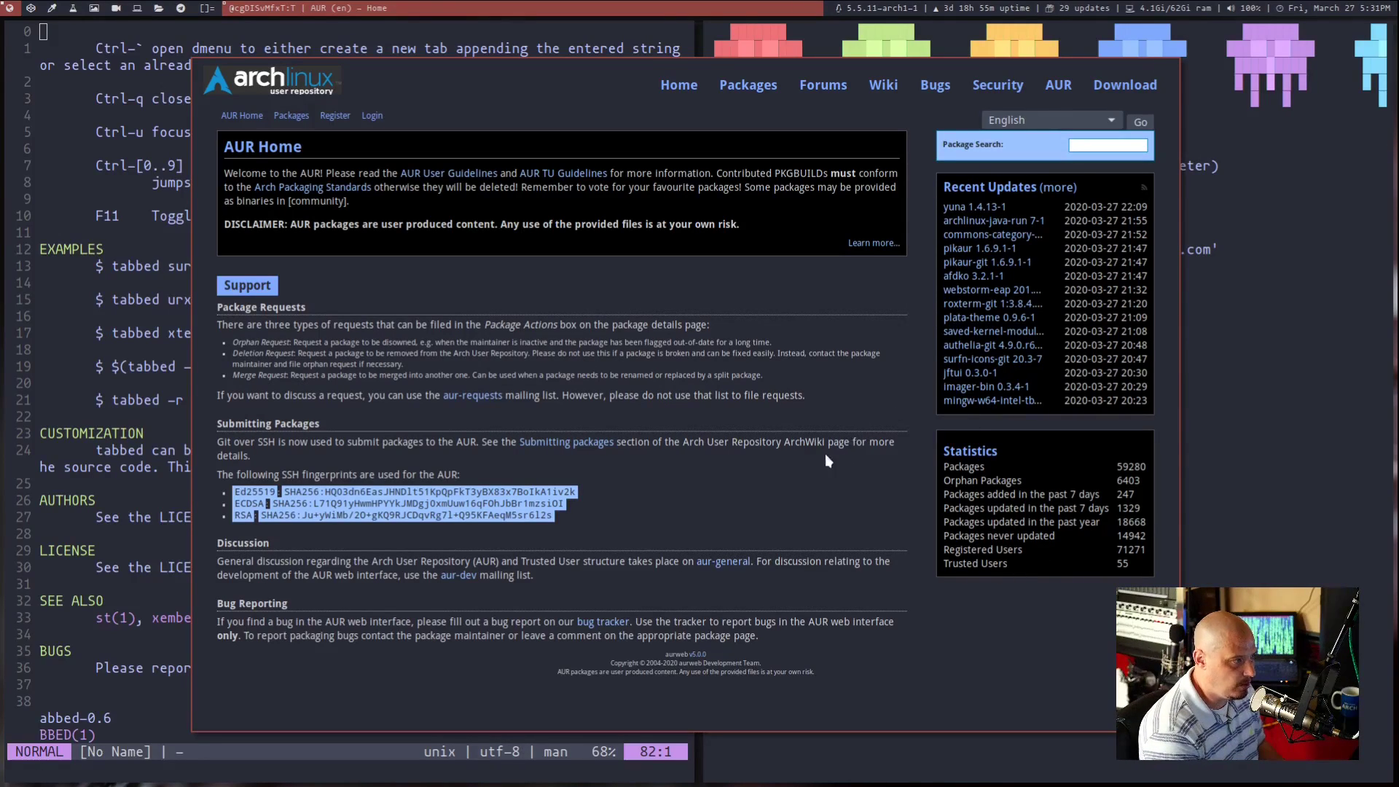
click(679, 85)
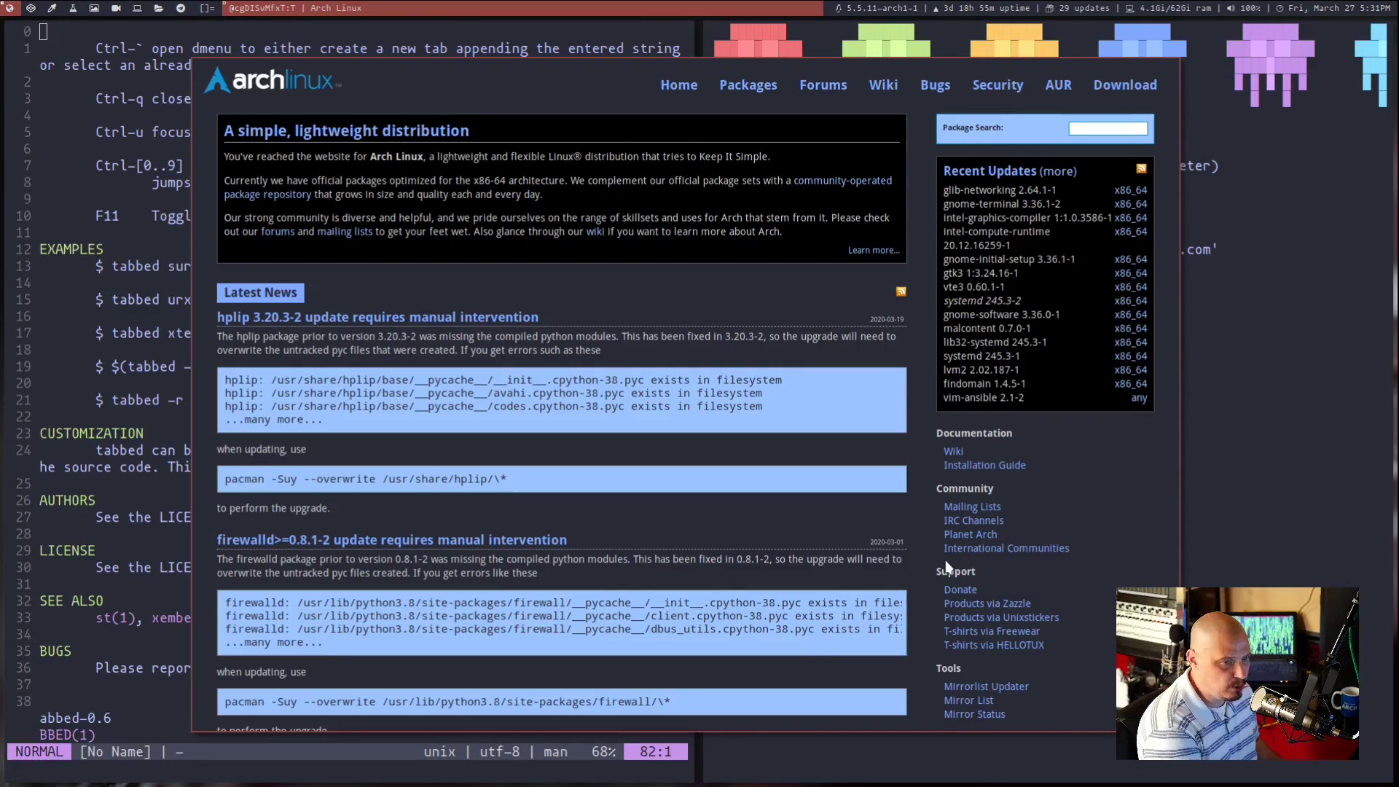
Move the browser to tag 2, switch between the DistroTube and Arch Linux tabs, and open another DistroTube tab
key(super+shift+c)
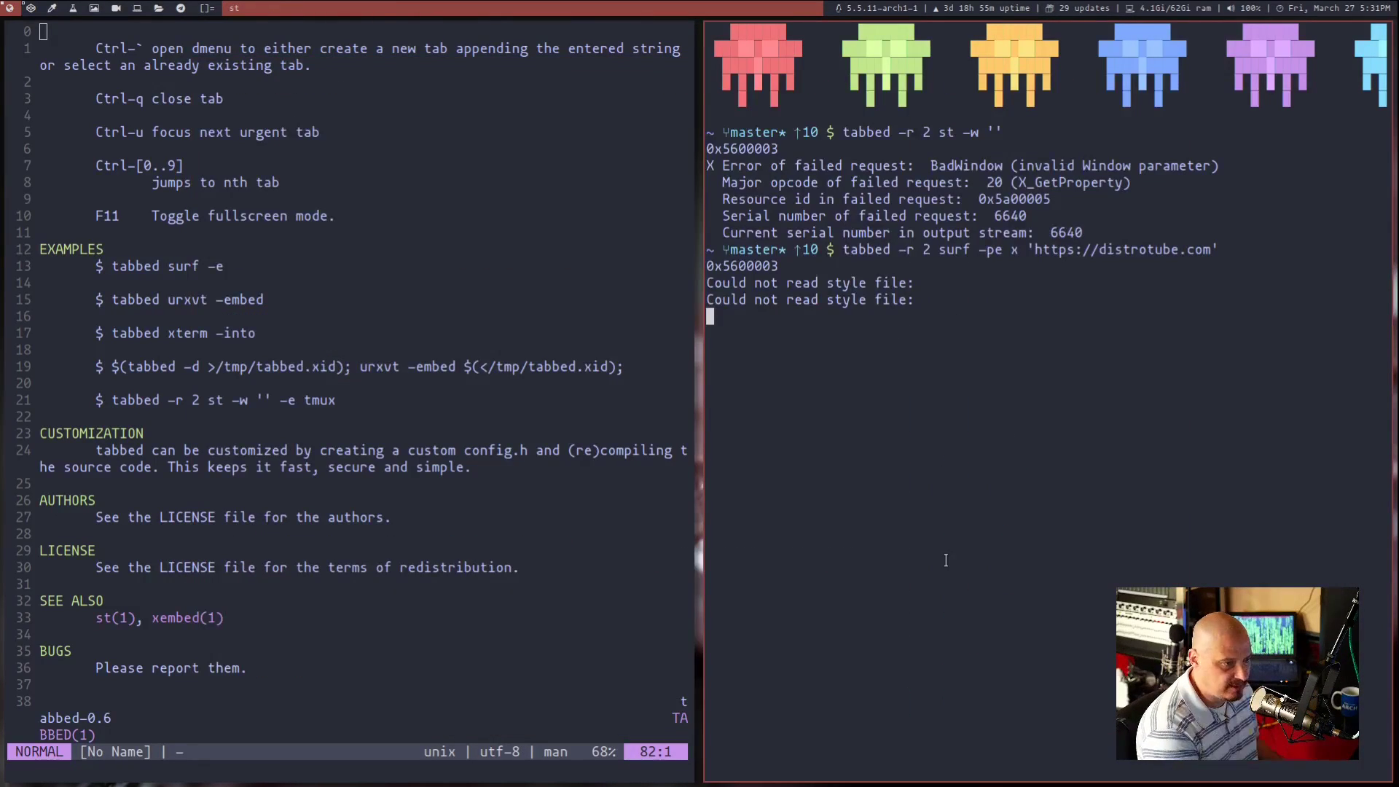
key(super+2)
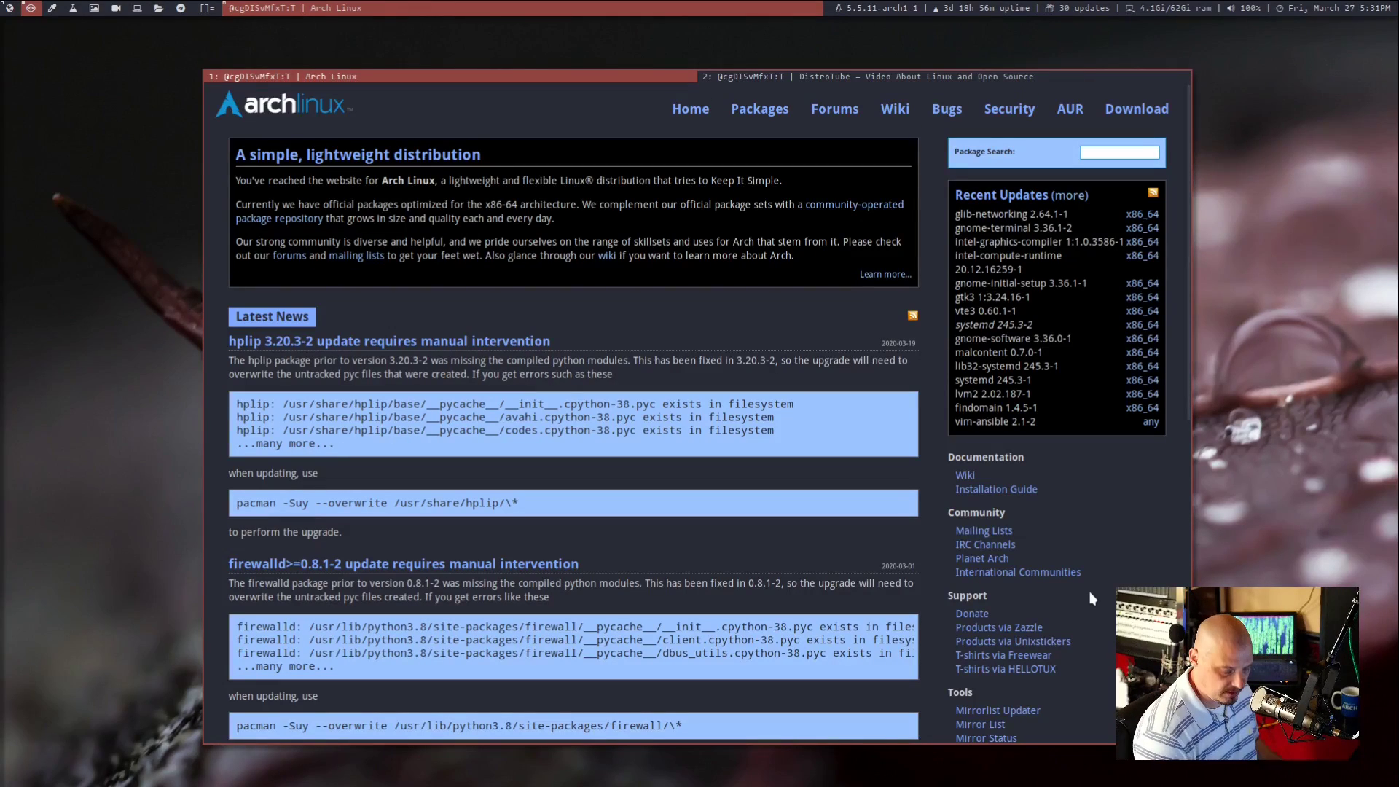
key(shift+j)
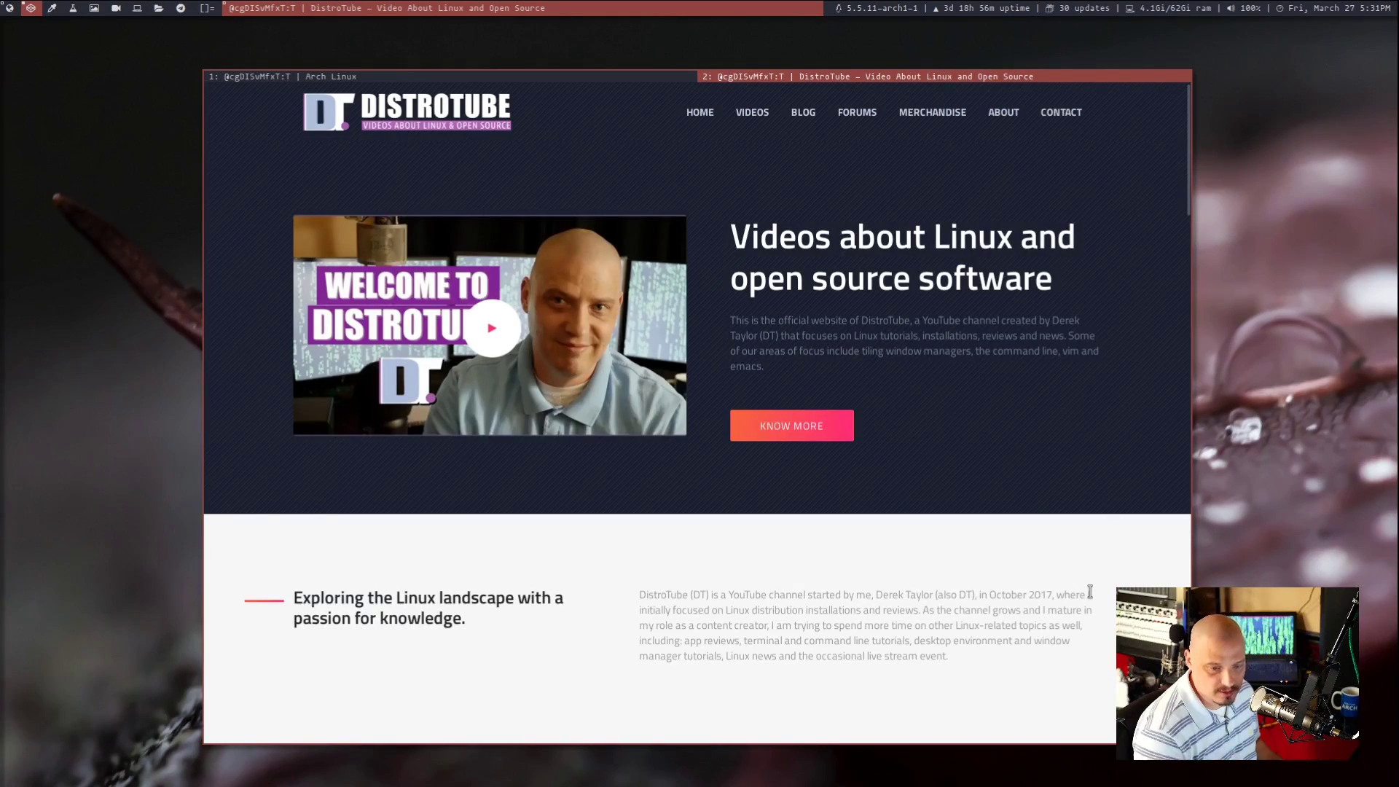
key(shift+k)
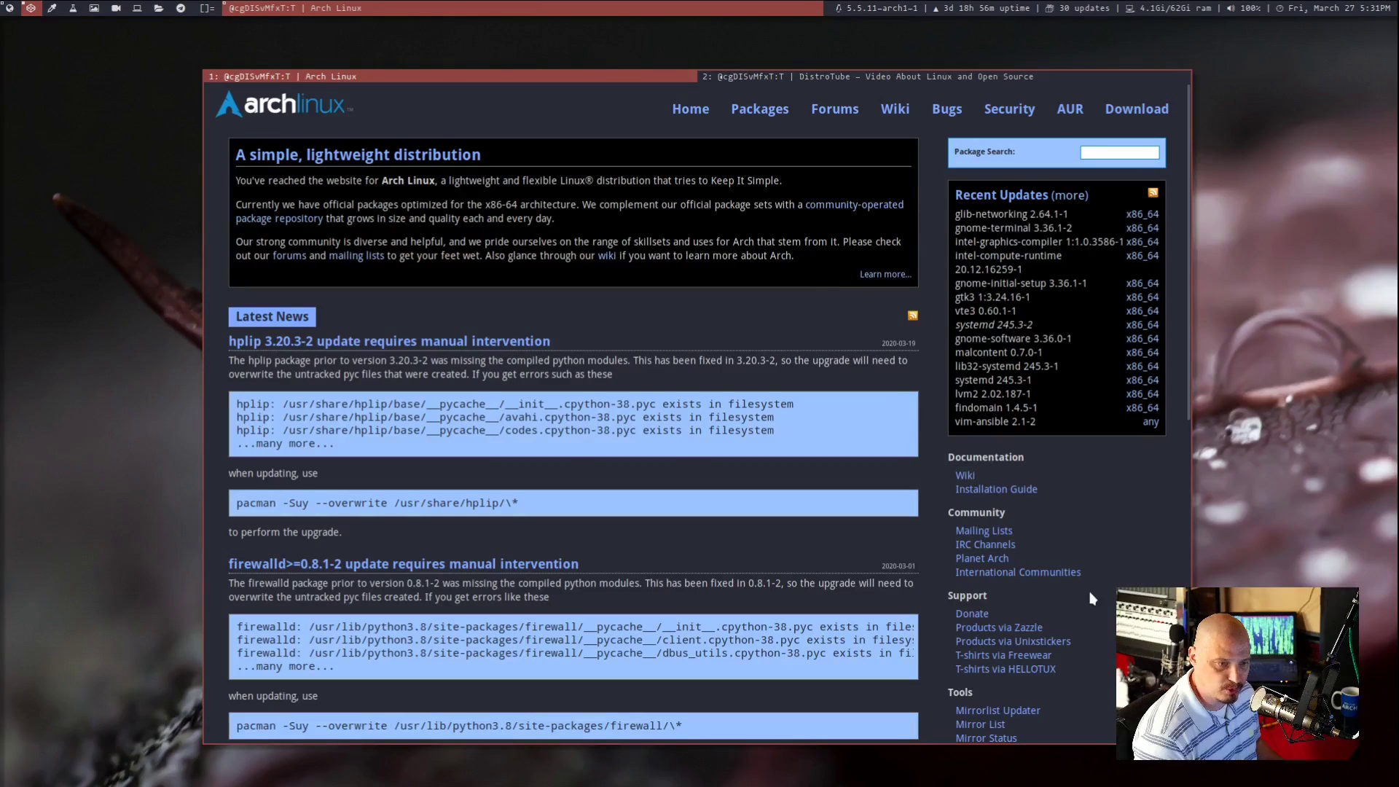
key(u)
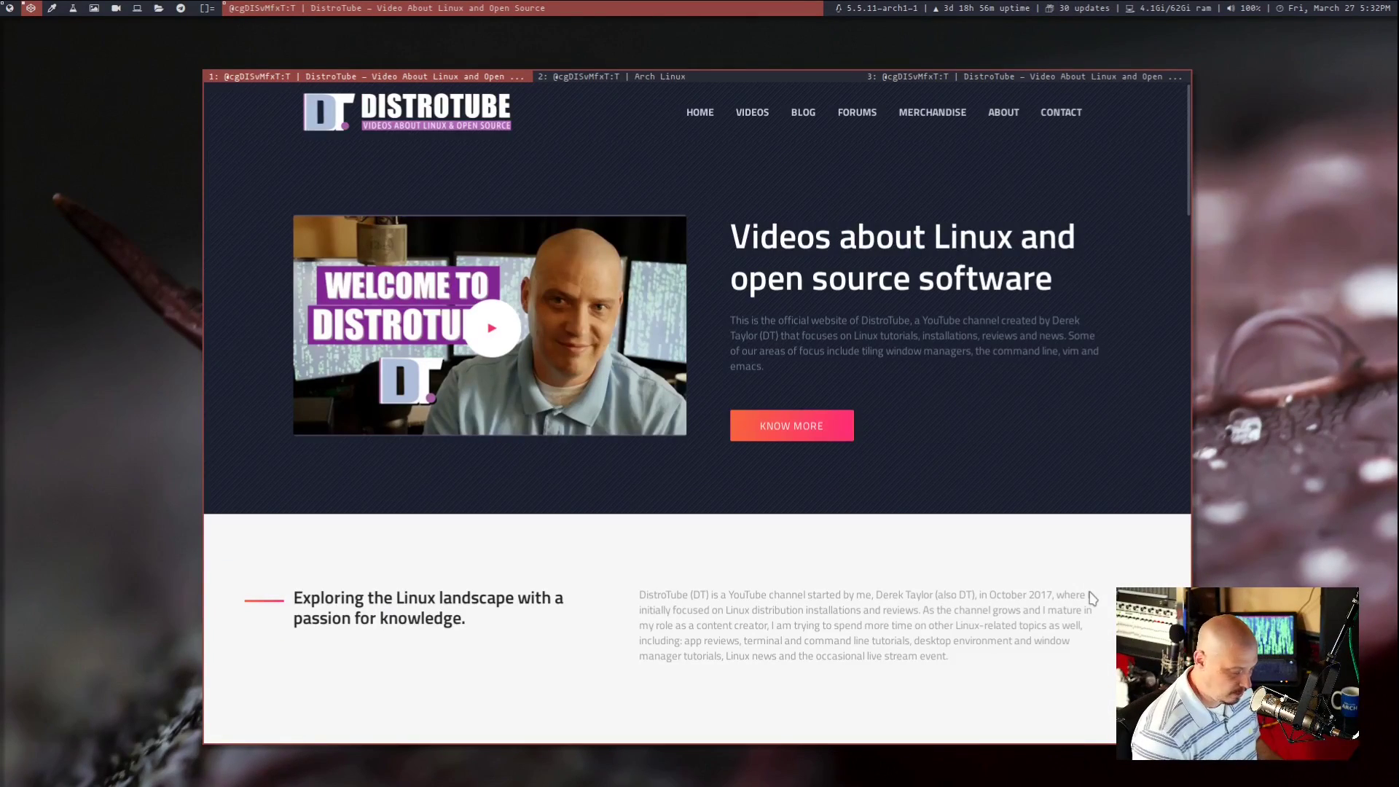
key(shift+j)
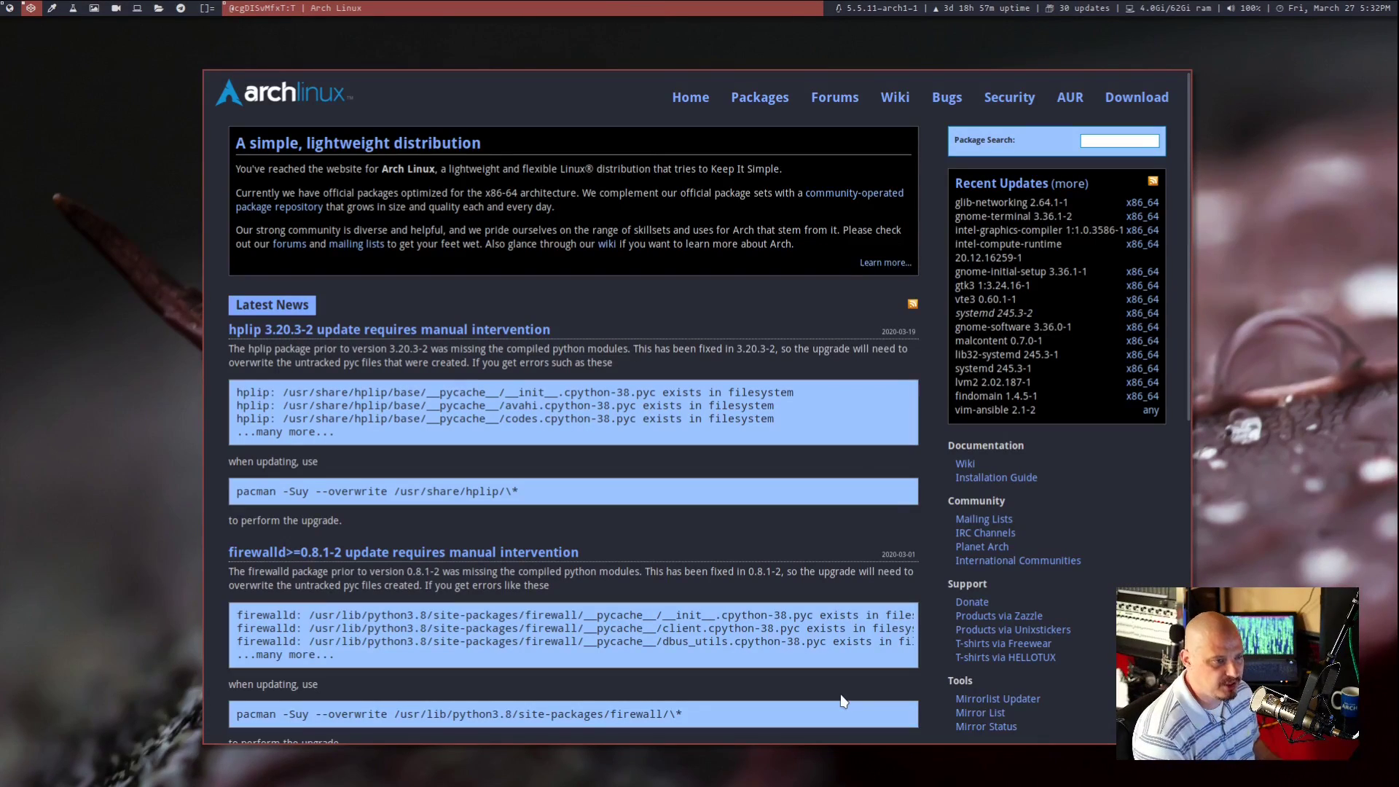
Show the tab bar, cycle through the tabs, then toggle the tab bar hidden, shown and hidden again
key(g)
key(shift+k)
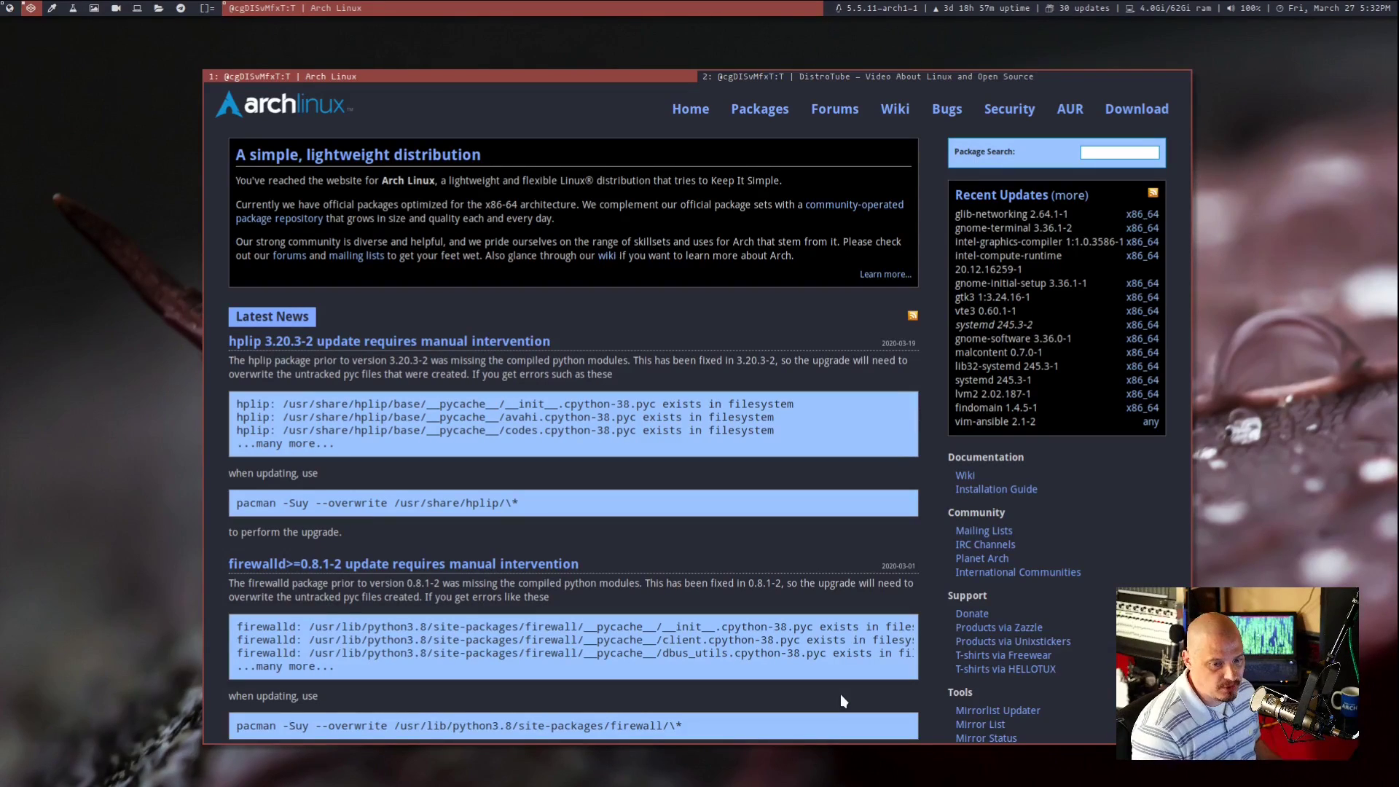
key(j)
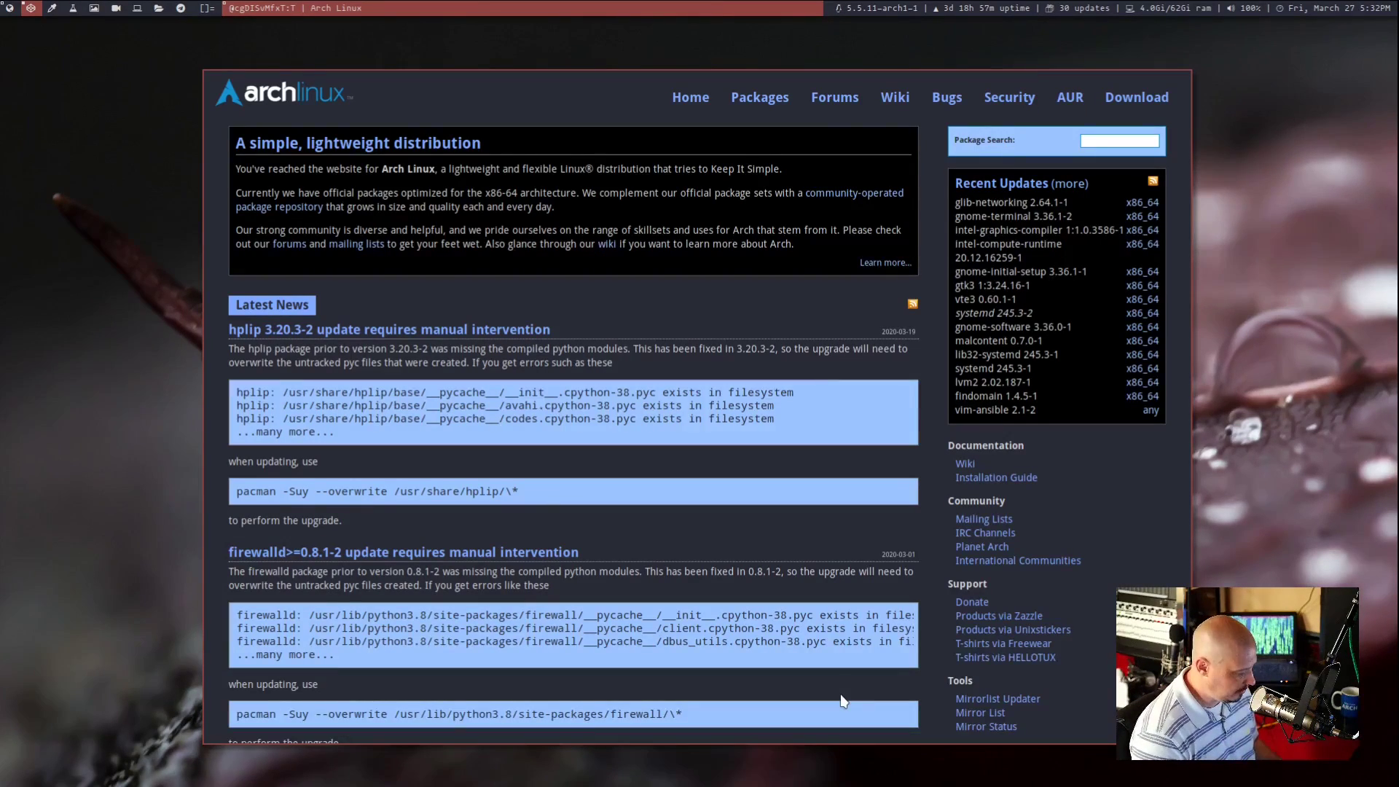
key(k)
key(j)
key(k)
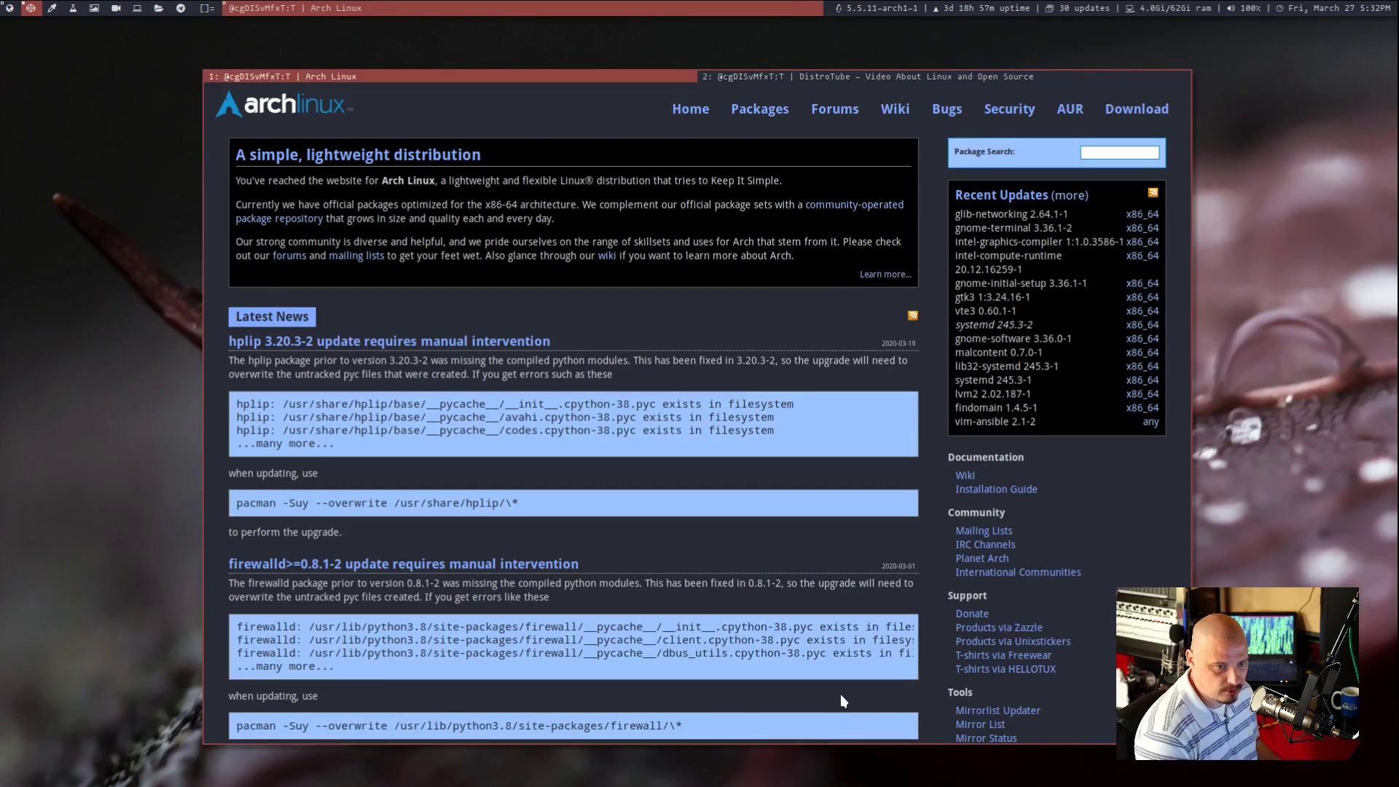
key(x)
key(t)
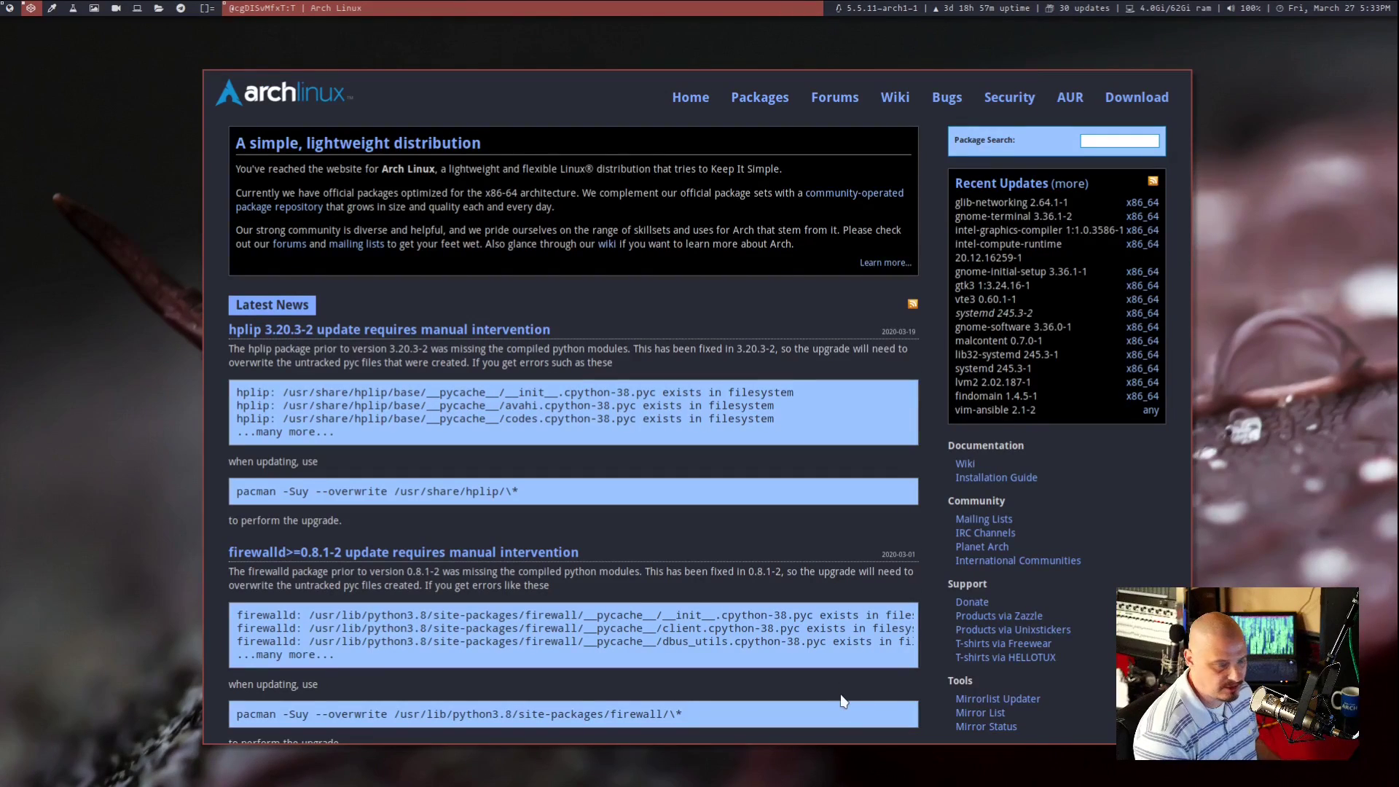
key(x)
key(t)
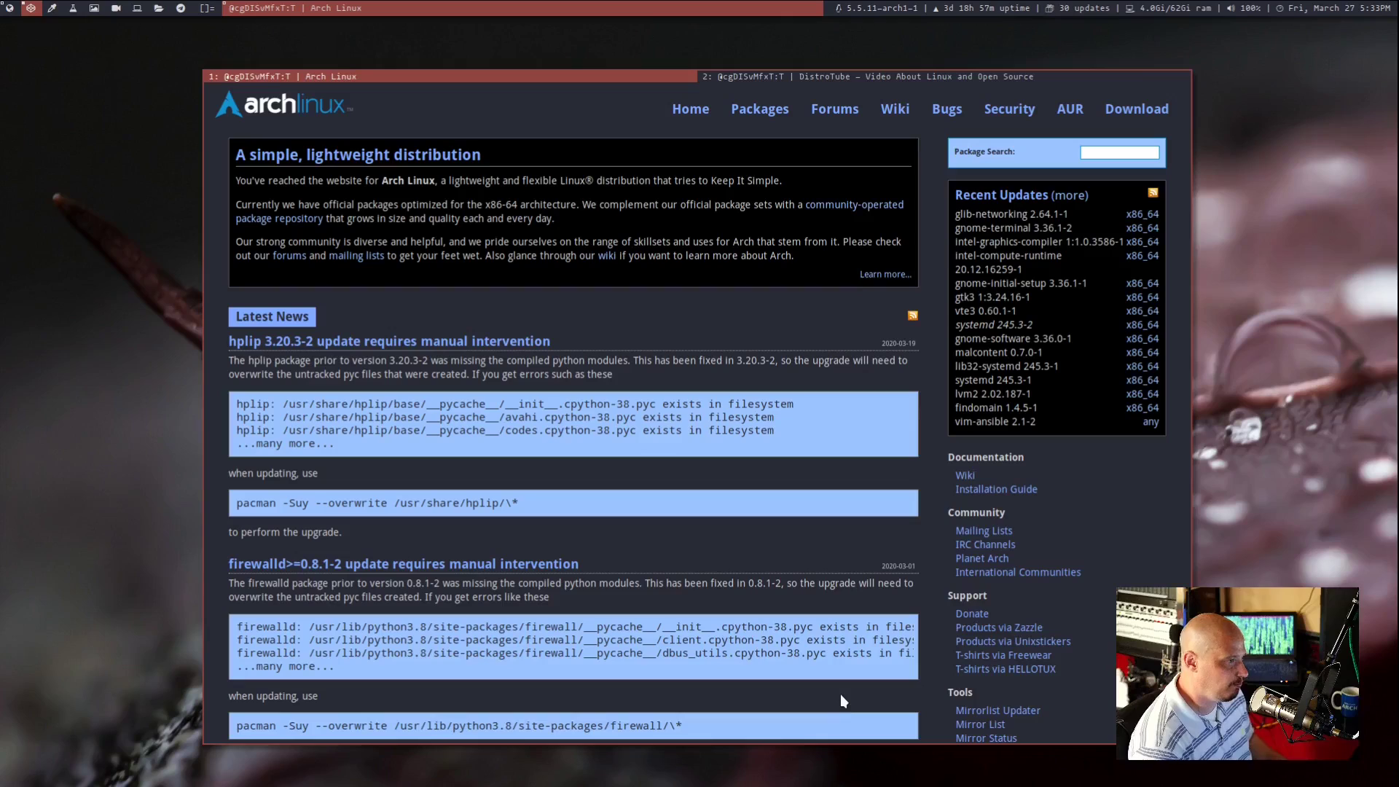
key(x)
key(t)
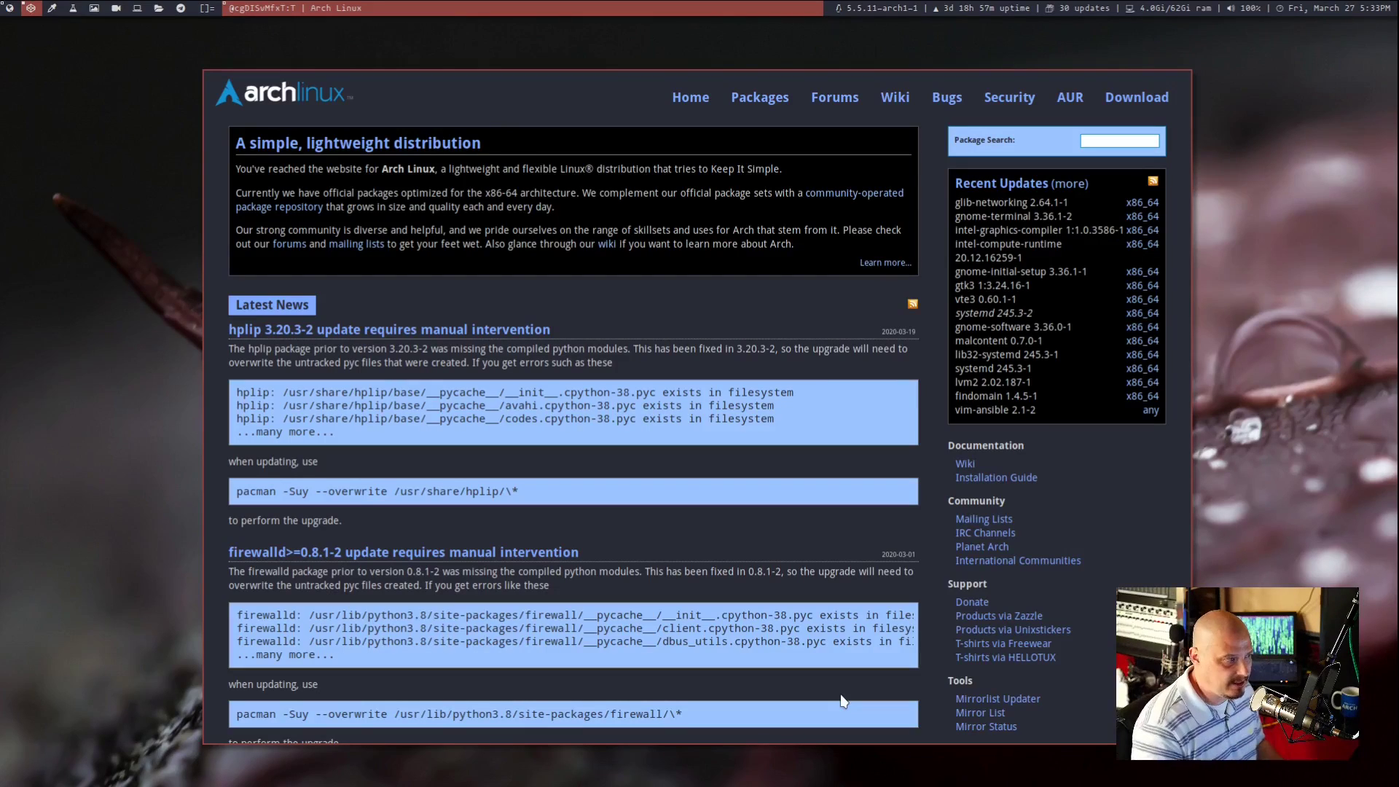
Close the Arch browser window and the extra terminal, then quit the tabbed man page
key(super+shift+c)
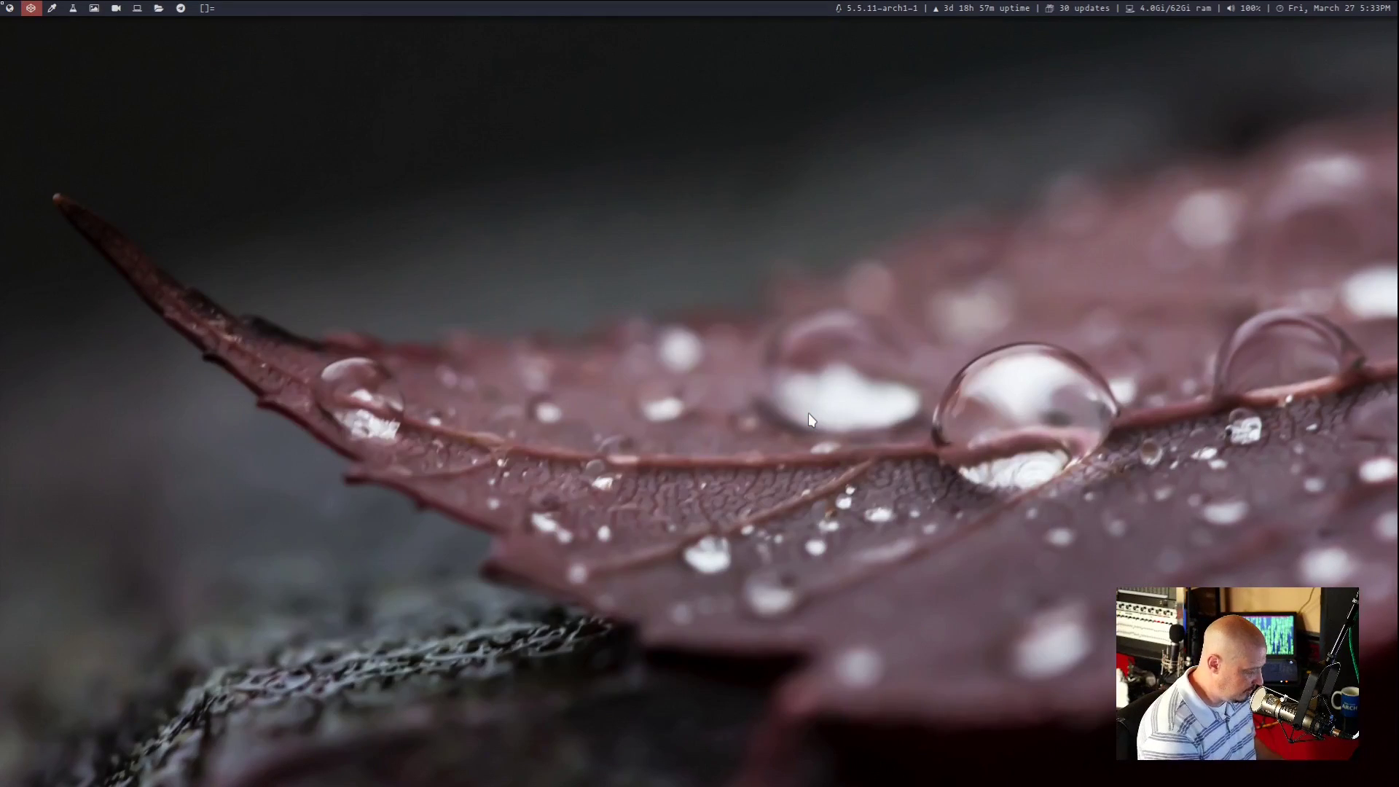
key(super+1)
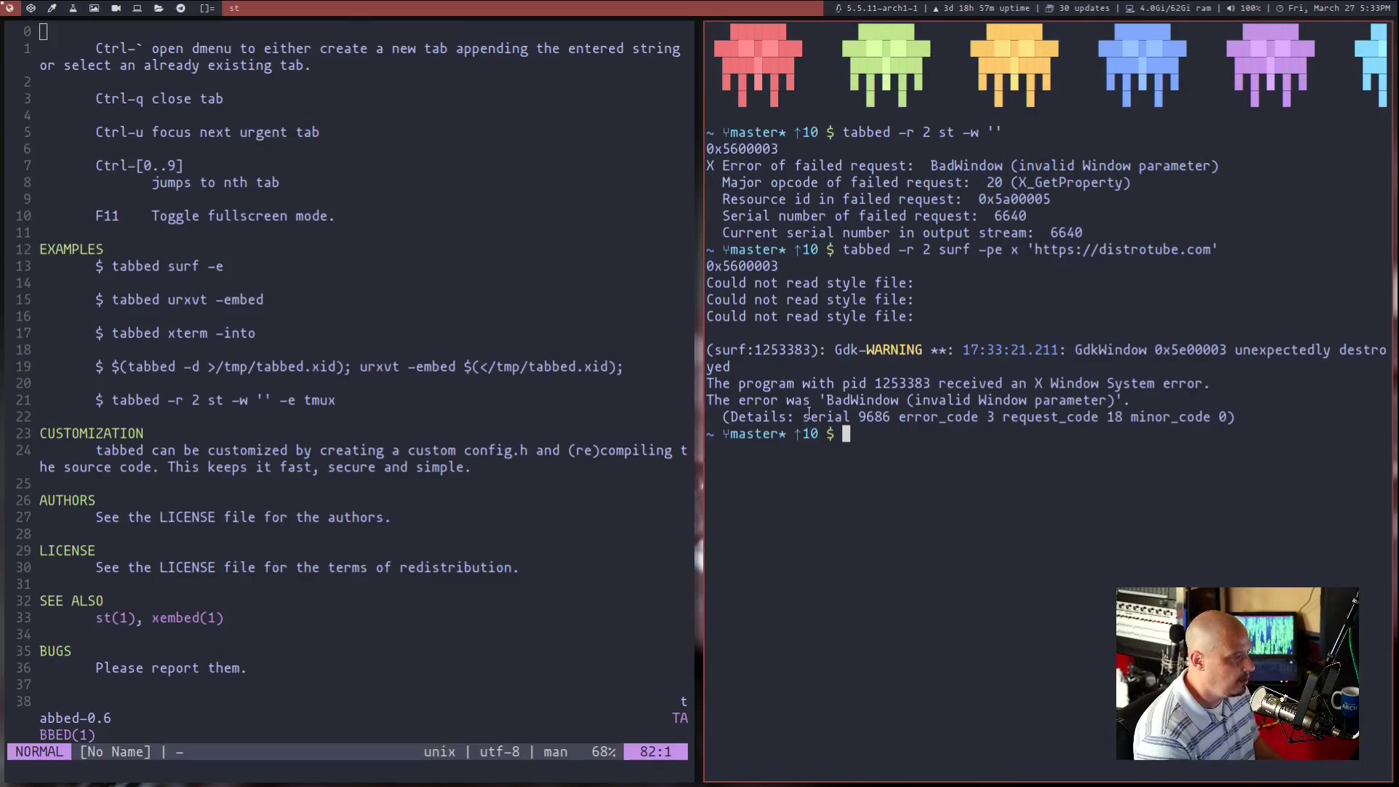
key(super+shift+c)
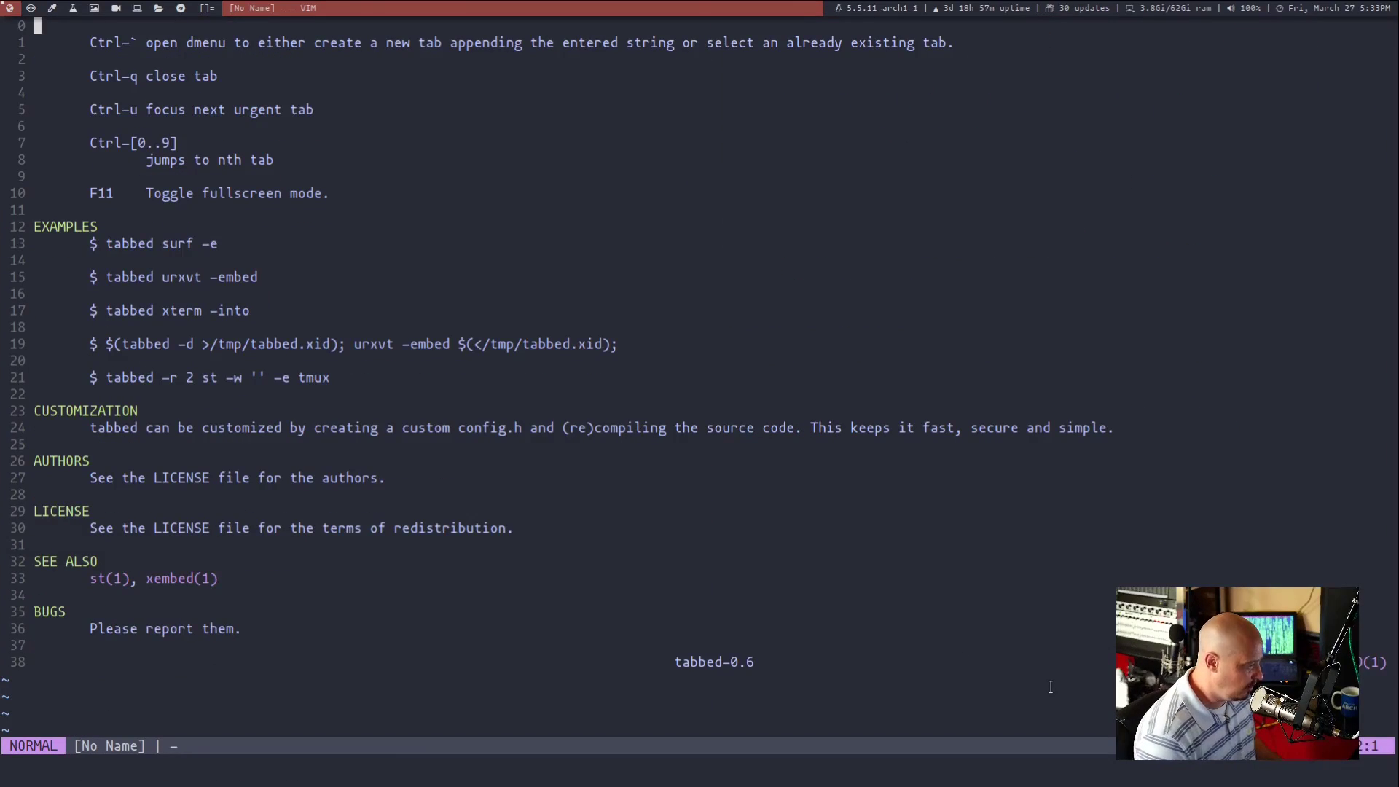
key(q)
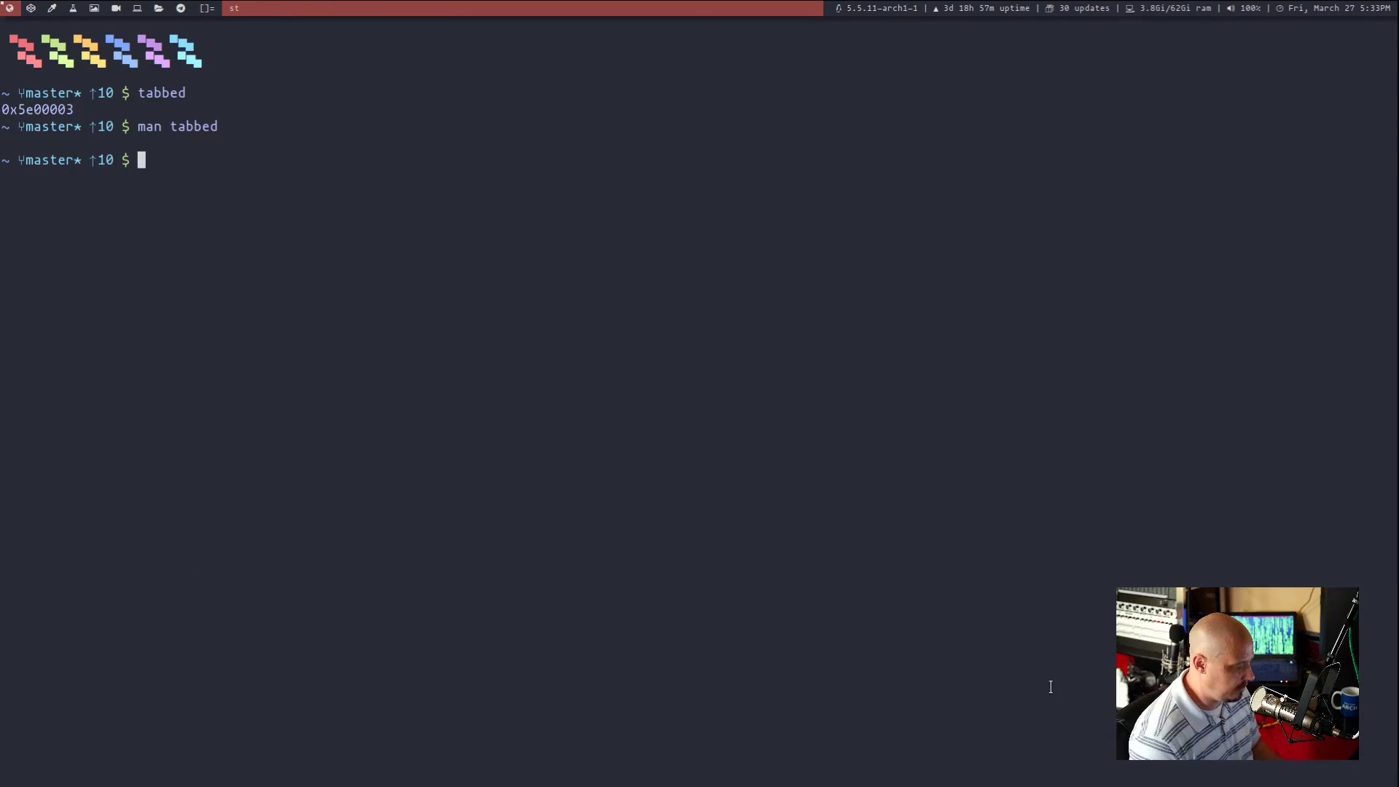
Enter ~/tabbed-distrotube, list its files, and start typing vim config
text(cd )
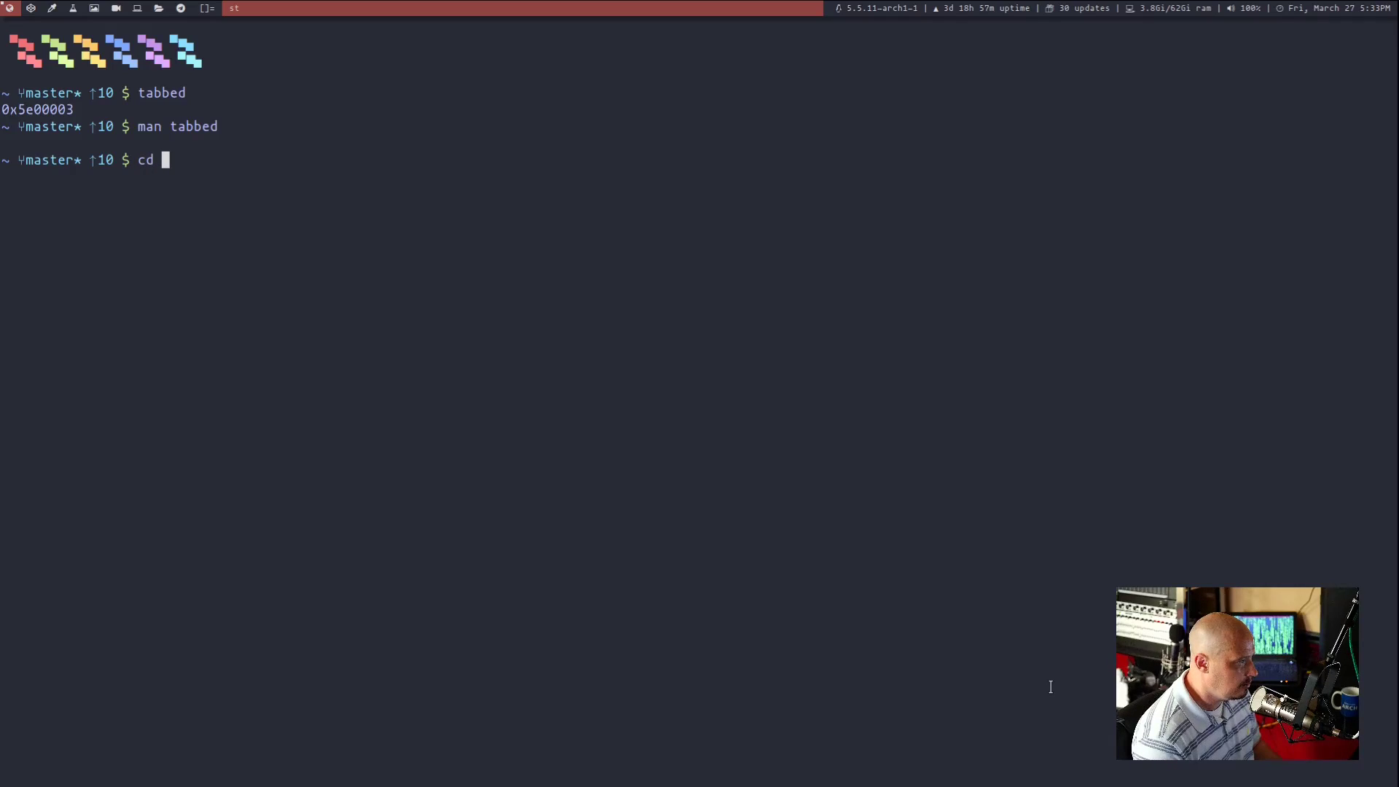
text(tabbed-)
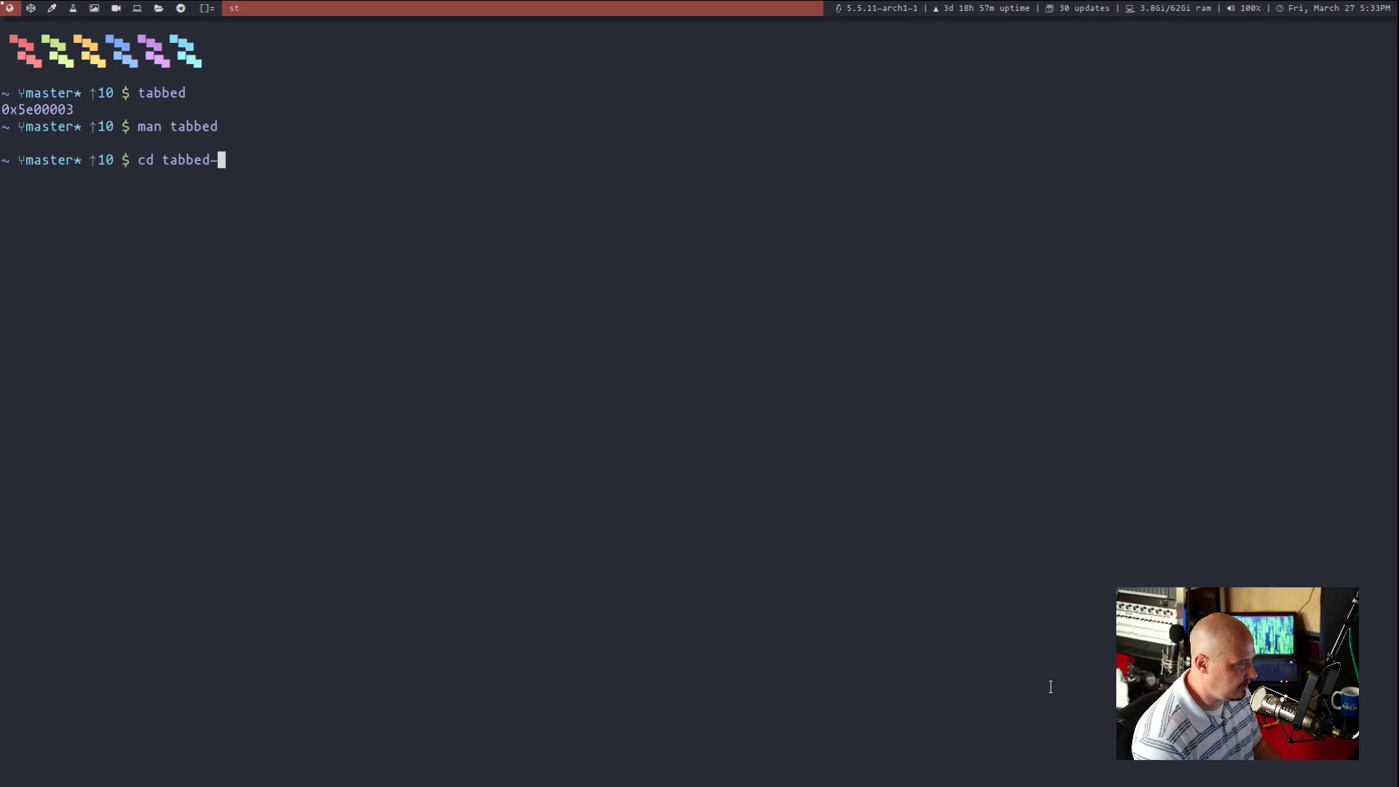
key(Tab)
key(Return)
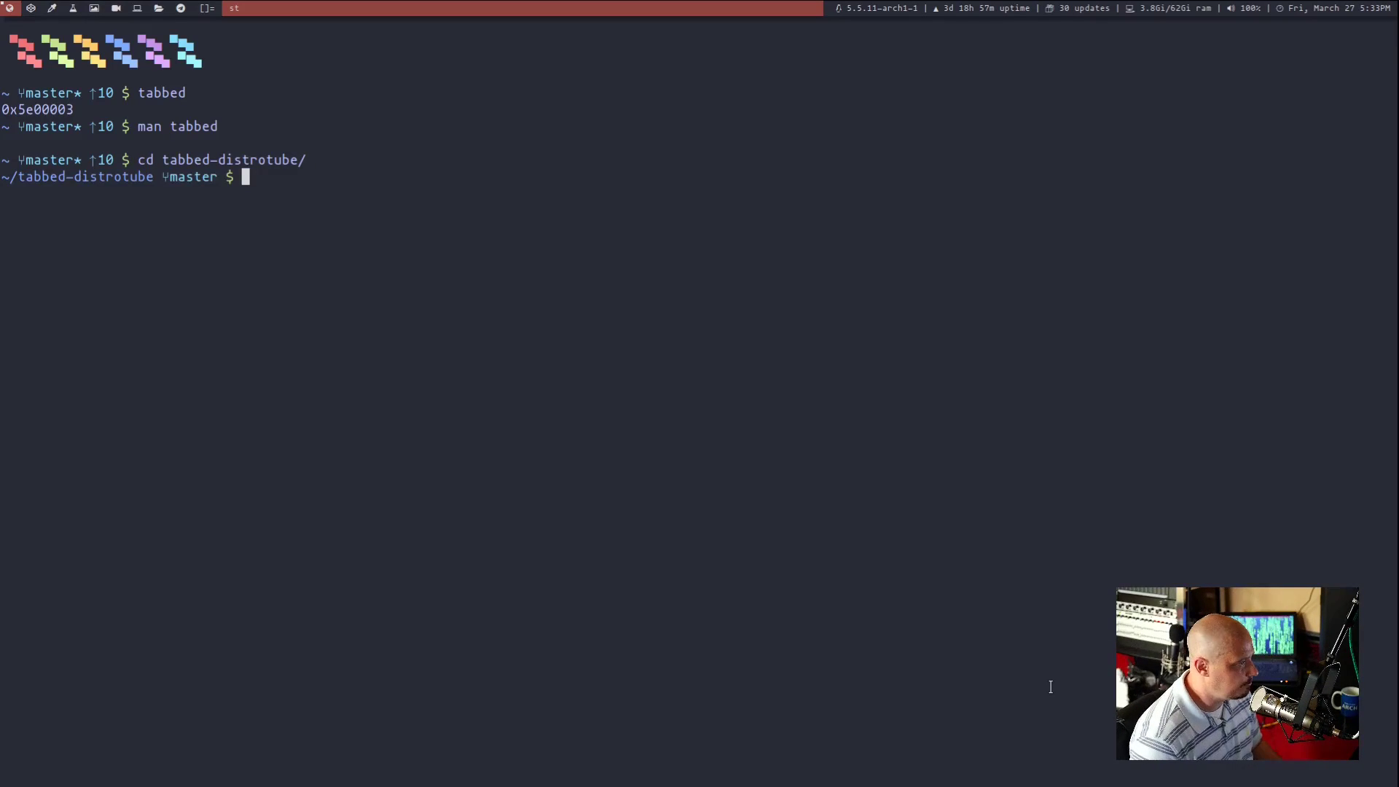
text(ls)
key(Return)
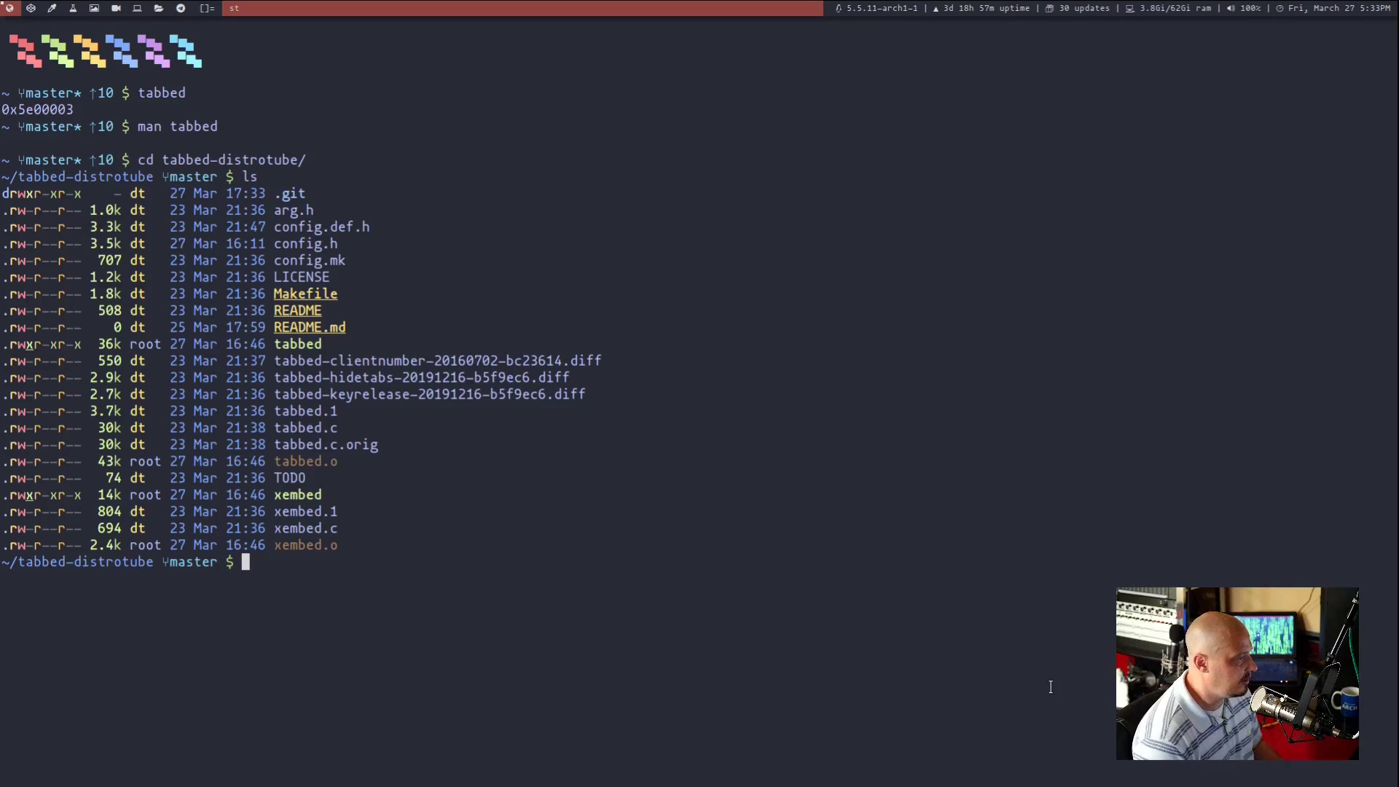
text(vim )
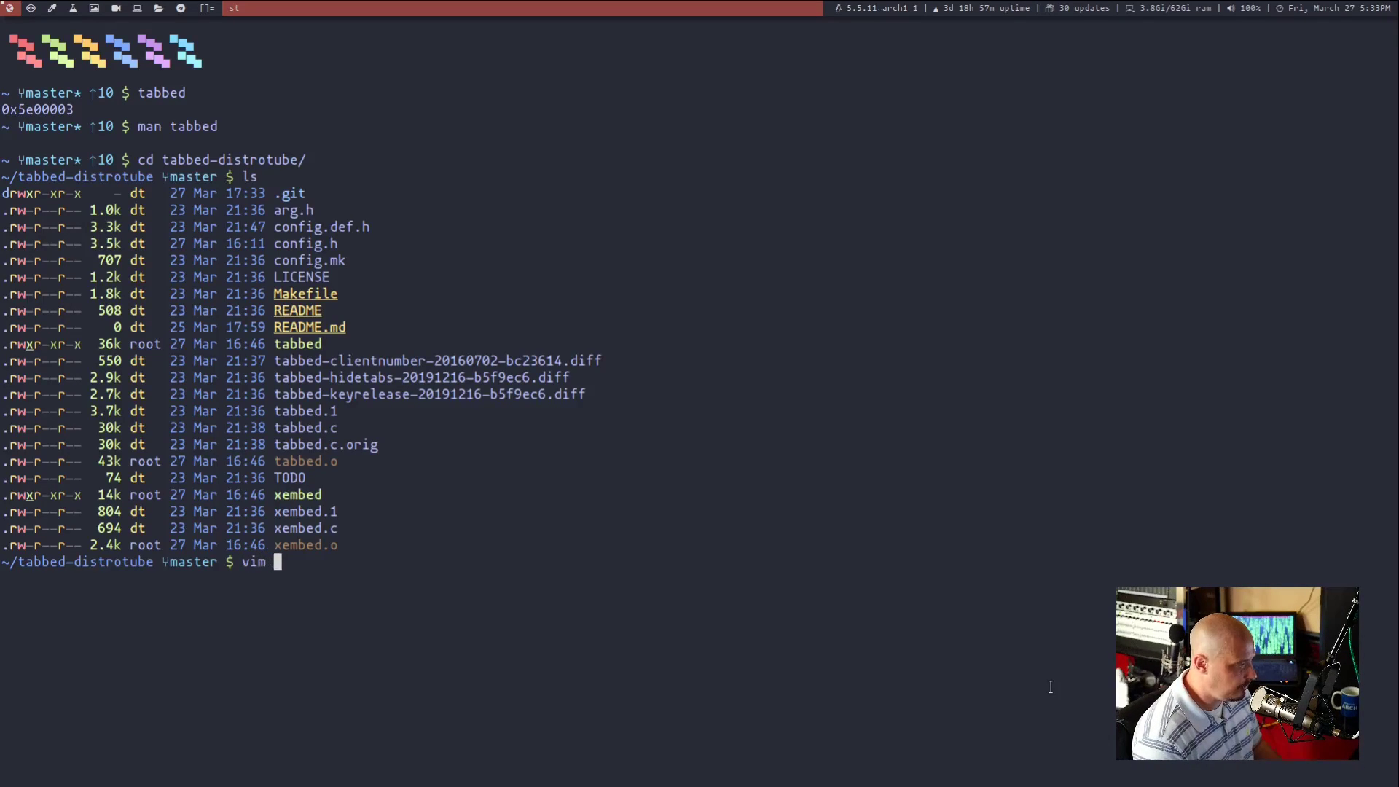
text(con)
key(Tab)
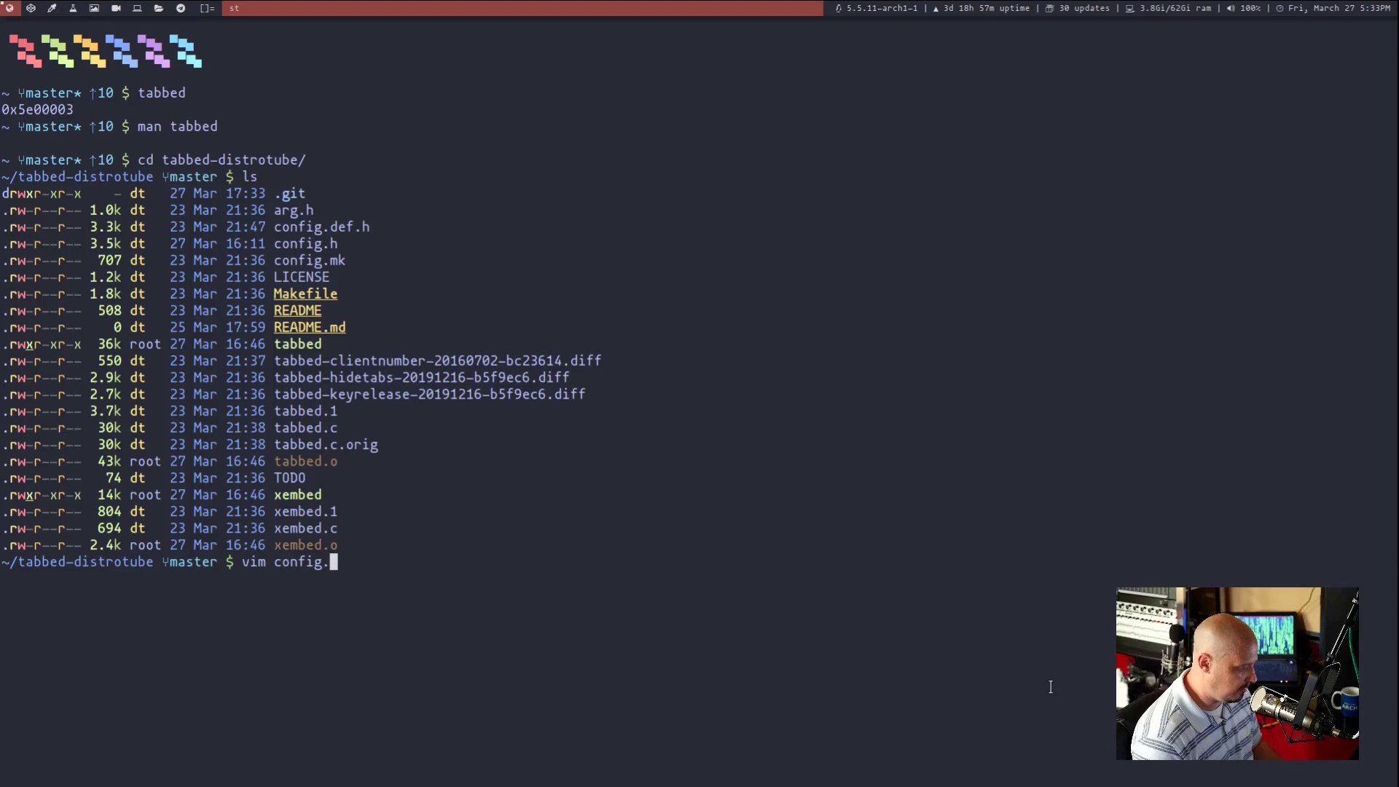
Open tabbed's config.h in vim, point out tabwidth 200, and scroll to the keys[] array
text(h)
key(Return)
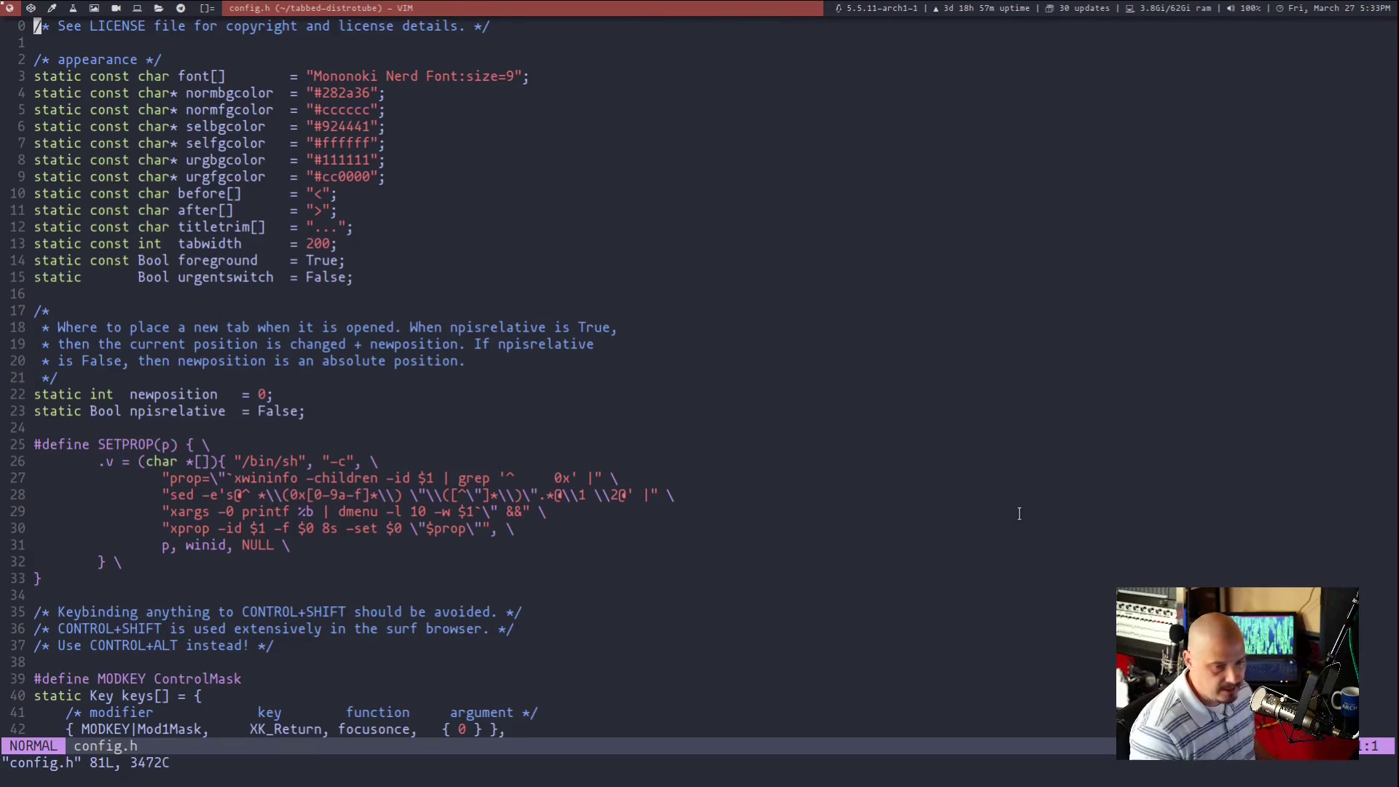
click(318, 244)
click(342, 241)
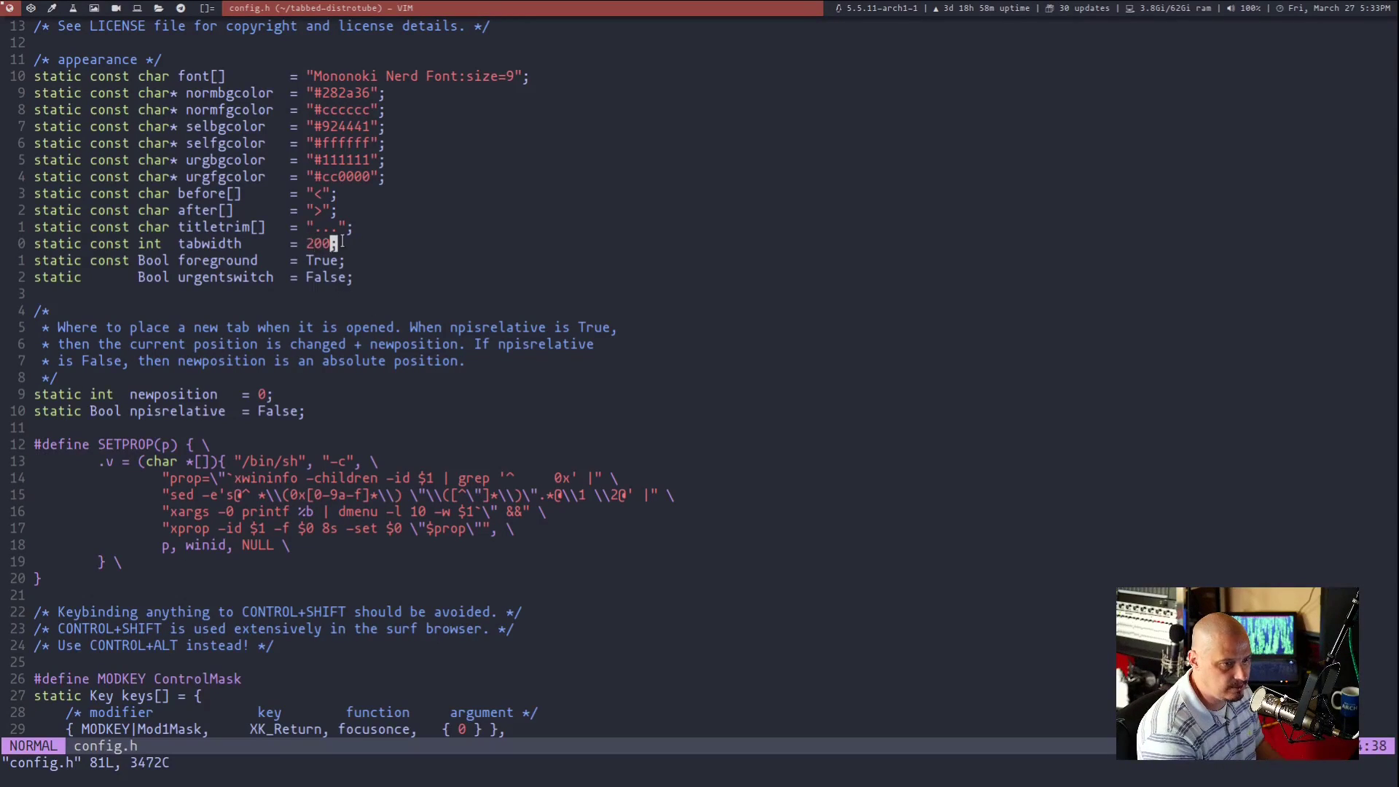
scroll(937, 525, down, 10)
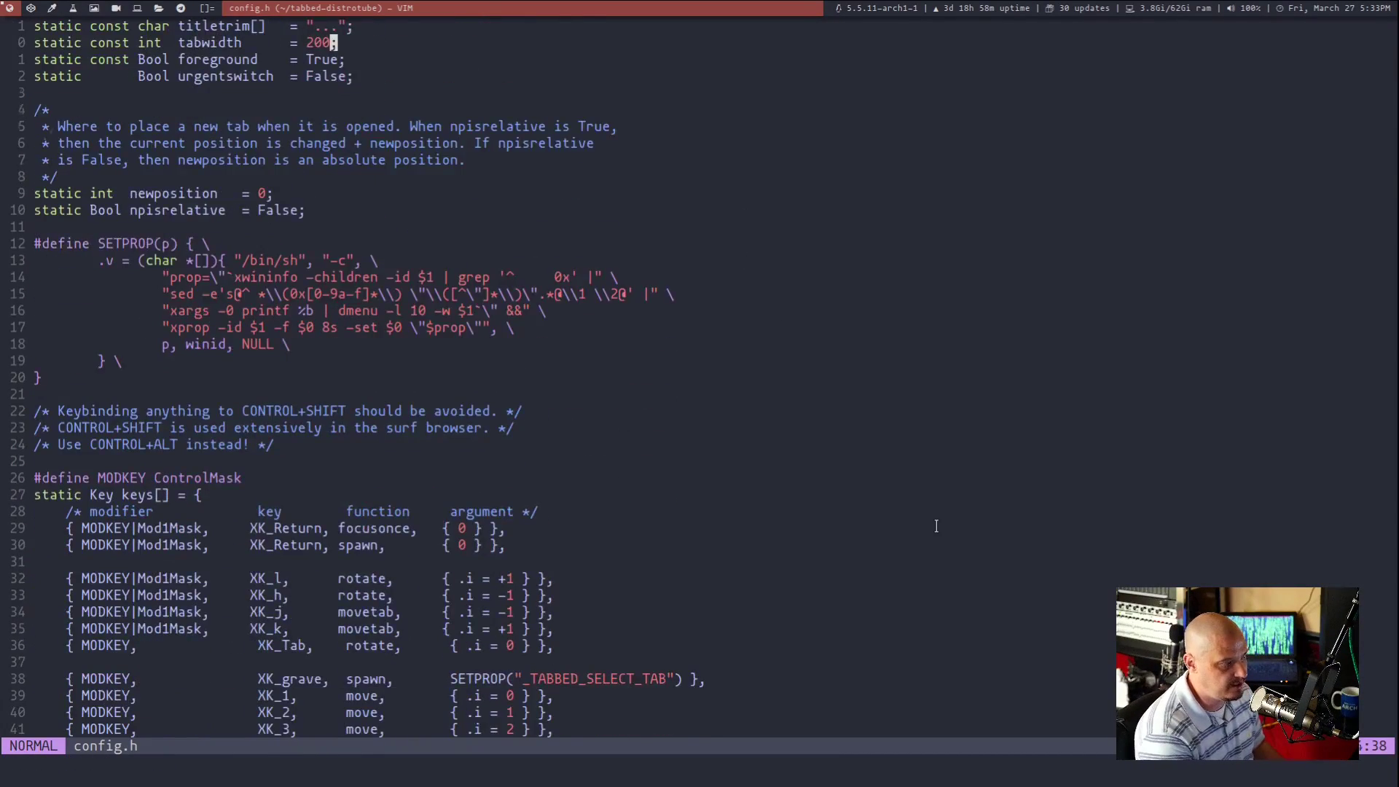
scroll(356, 636, down, 2)
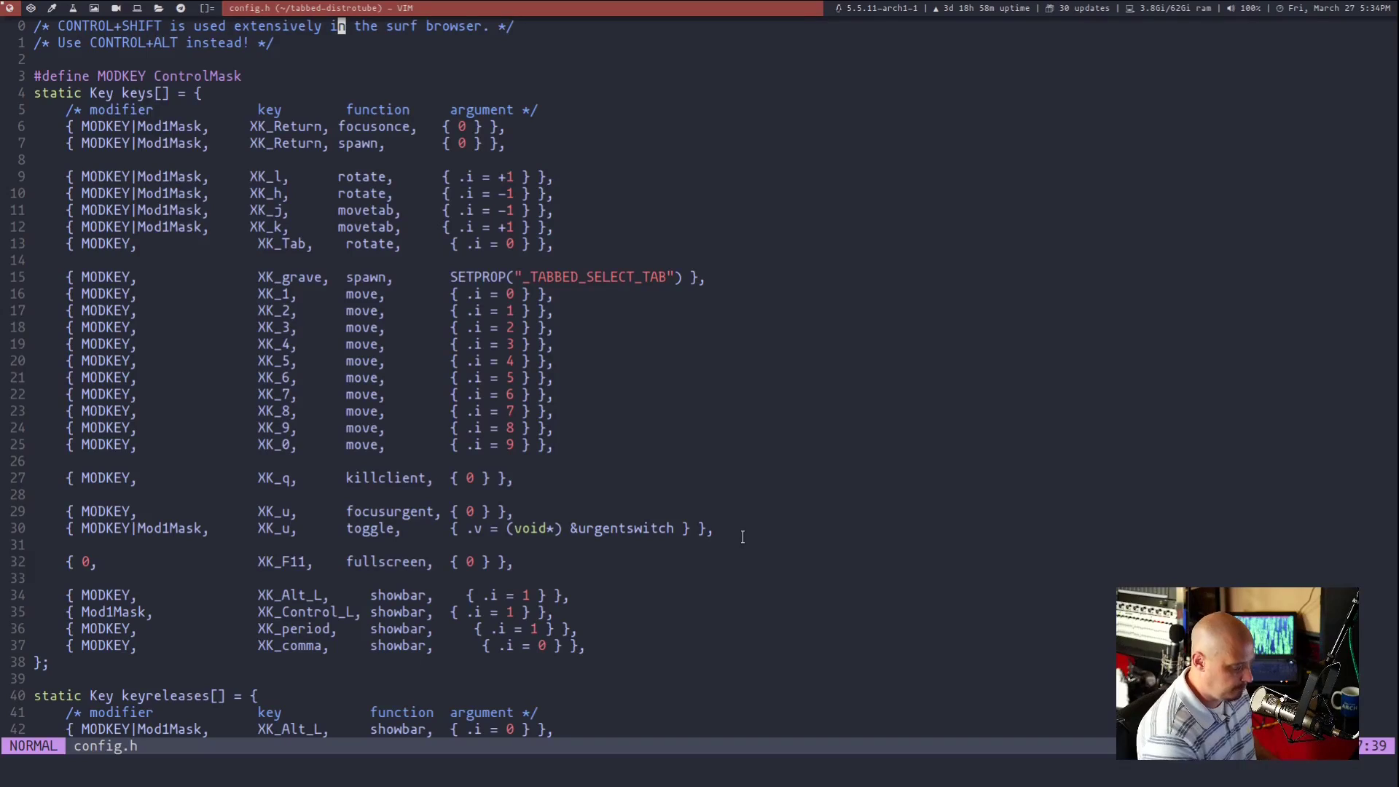
key(super+Return)
text(man tabbe)
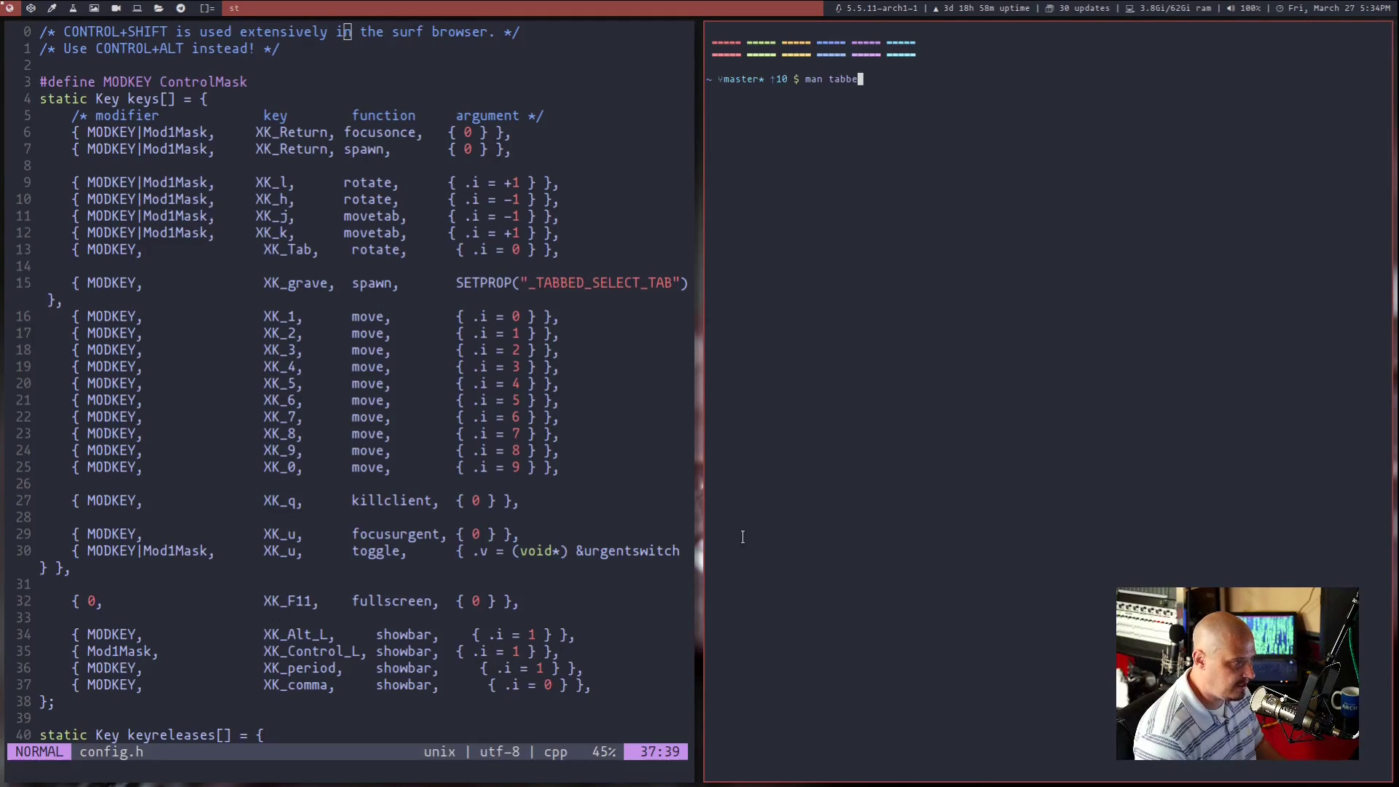
text(d)
key(Return)
scroll(743, 538, down, 20)
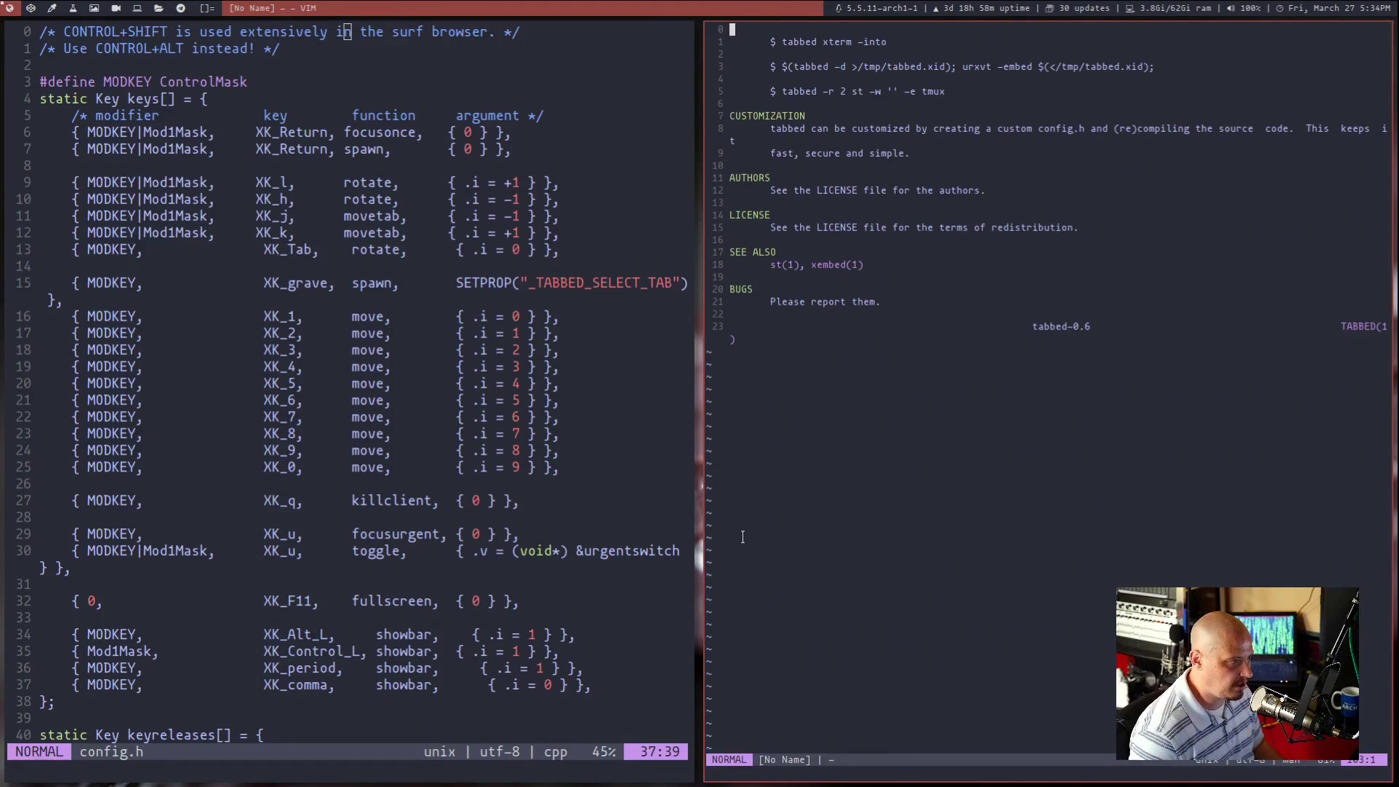
scroll(742, 538, up, 15)
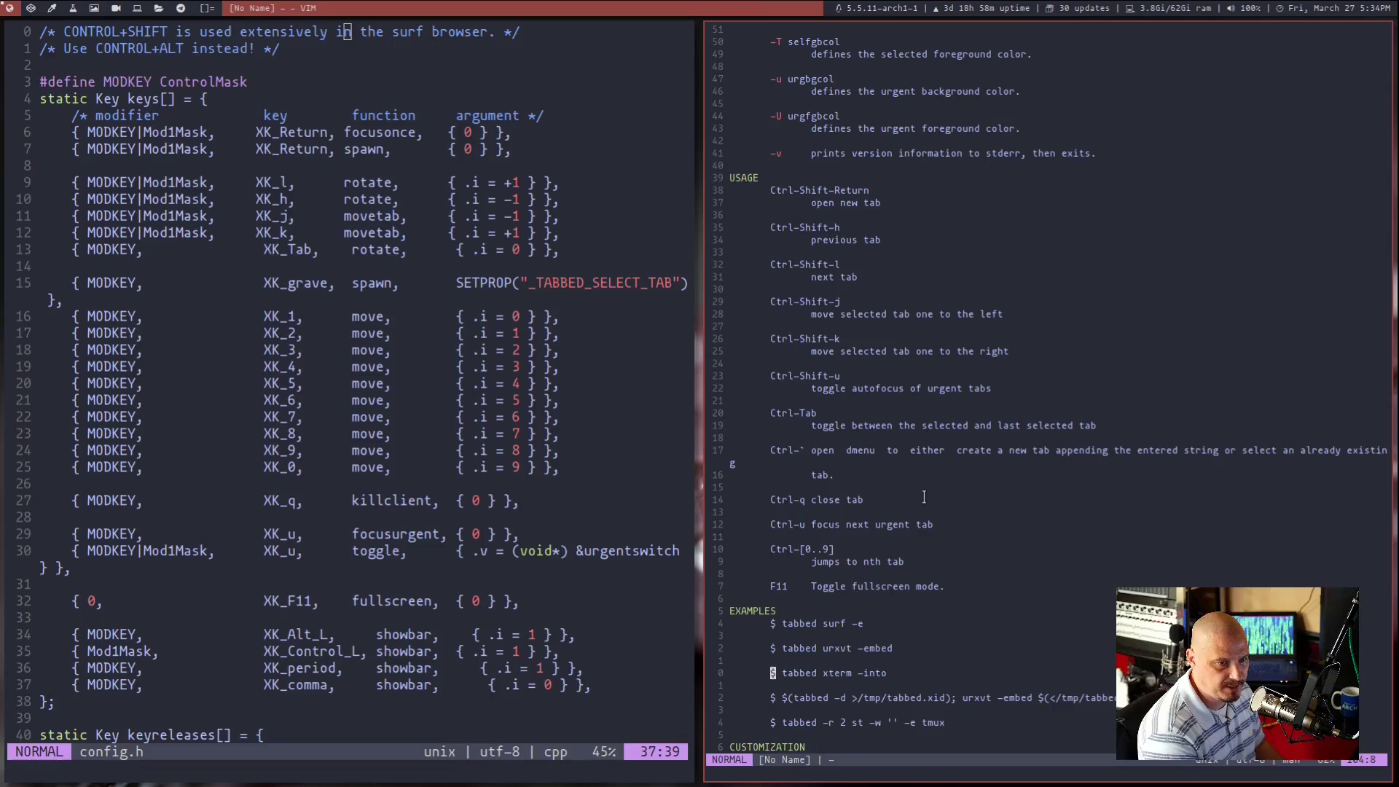
key(q)
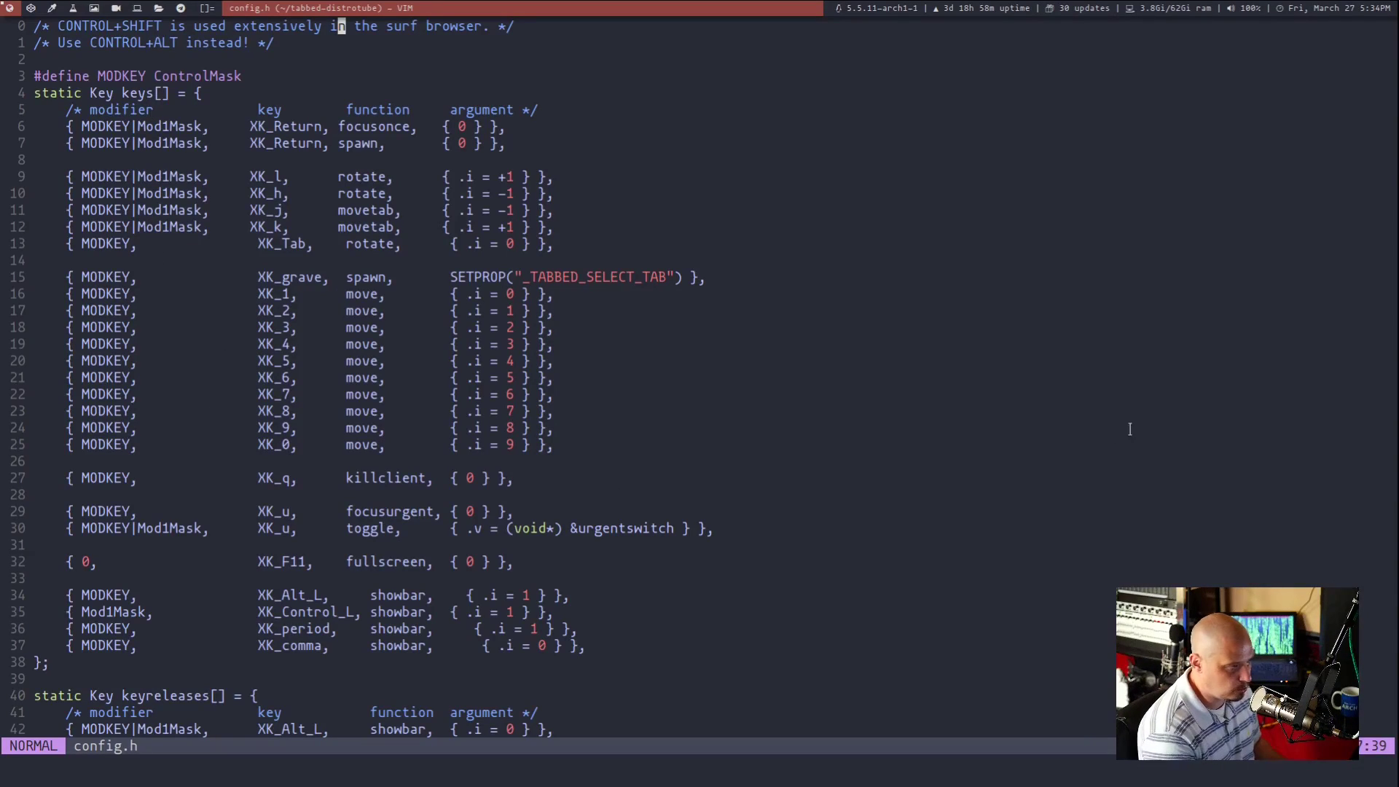
key(super+shift+Return)
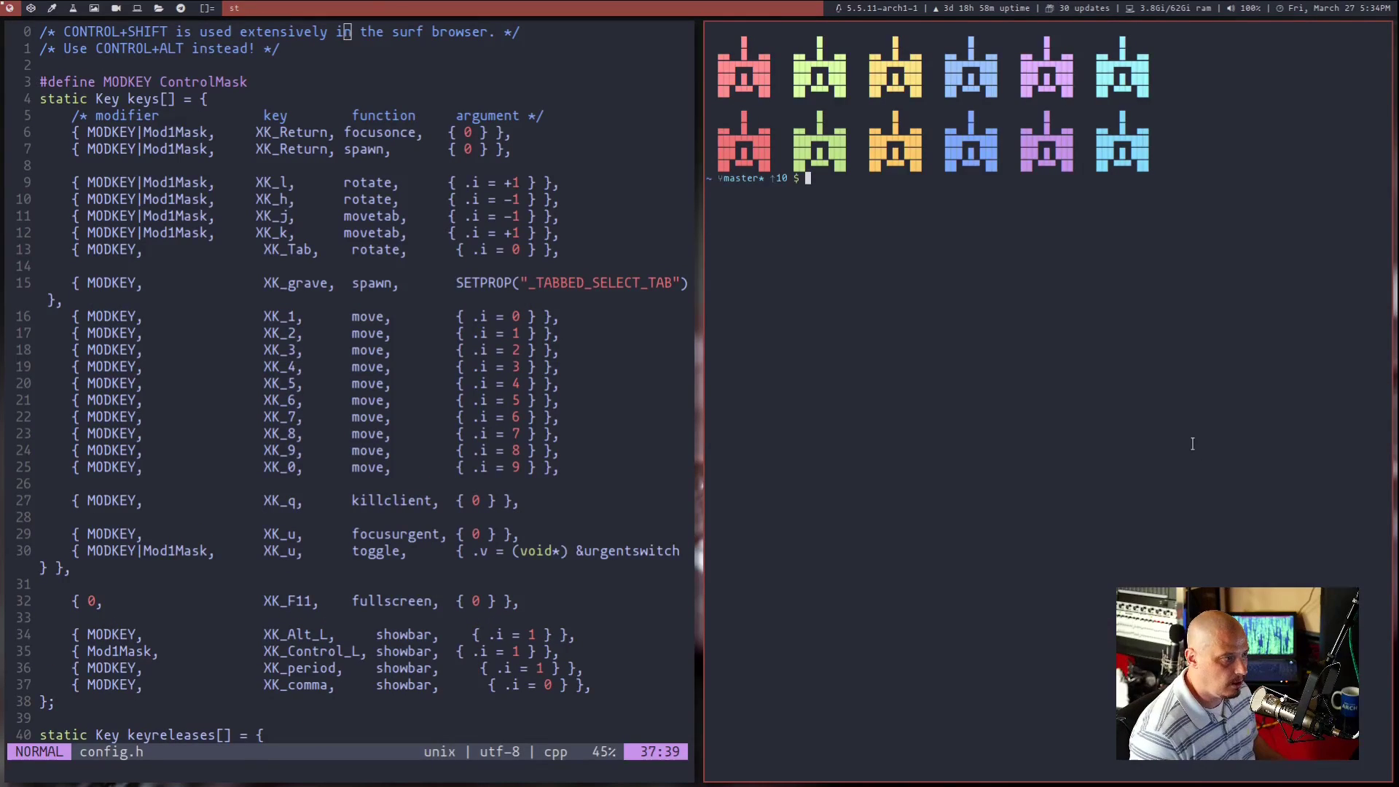
key(ctrl+alt)
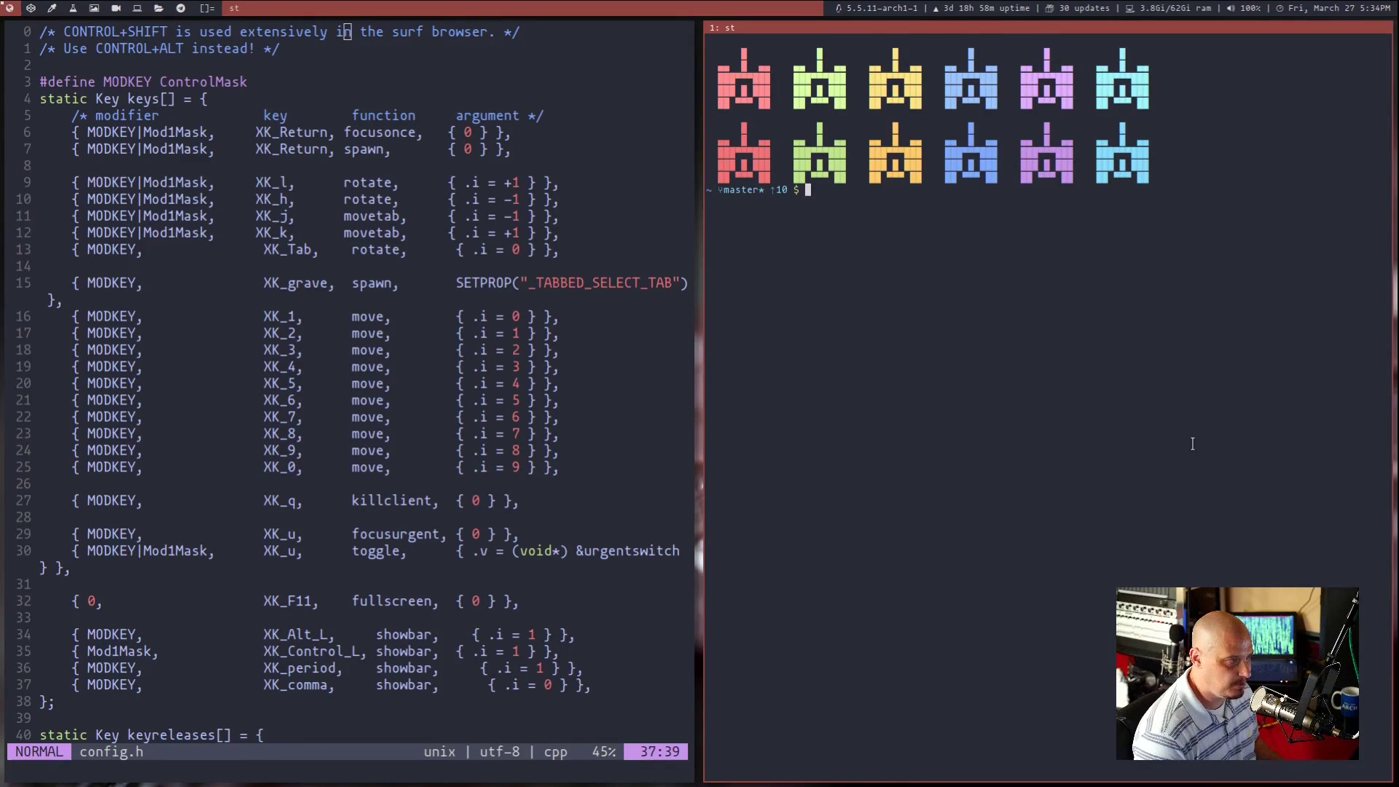
key(ctrl+alt)
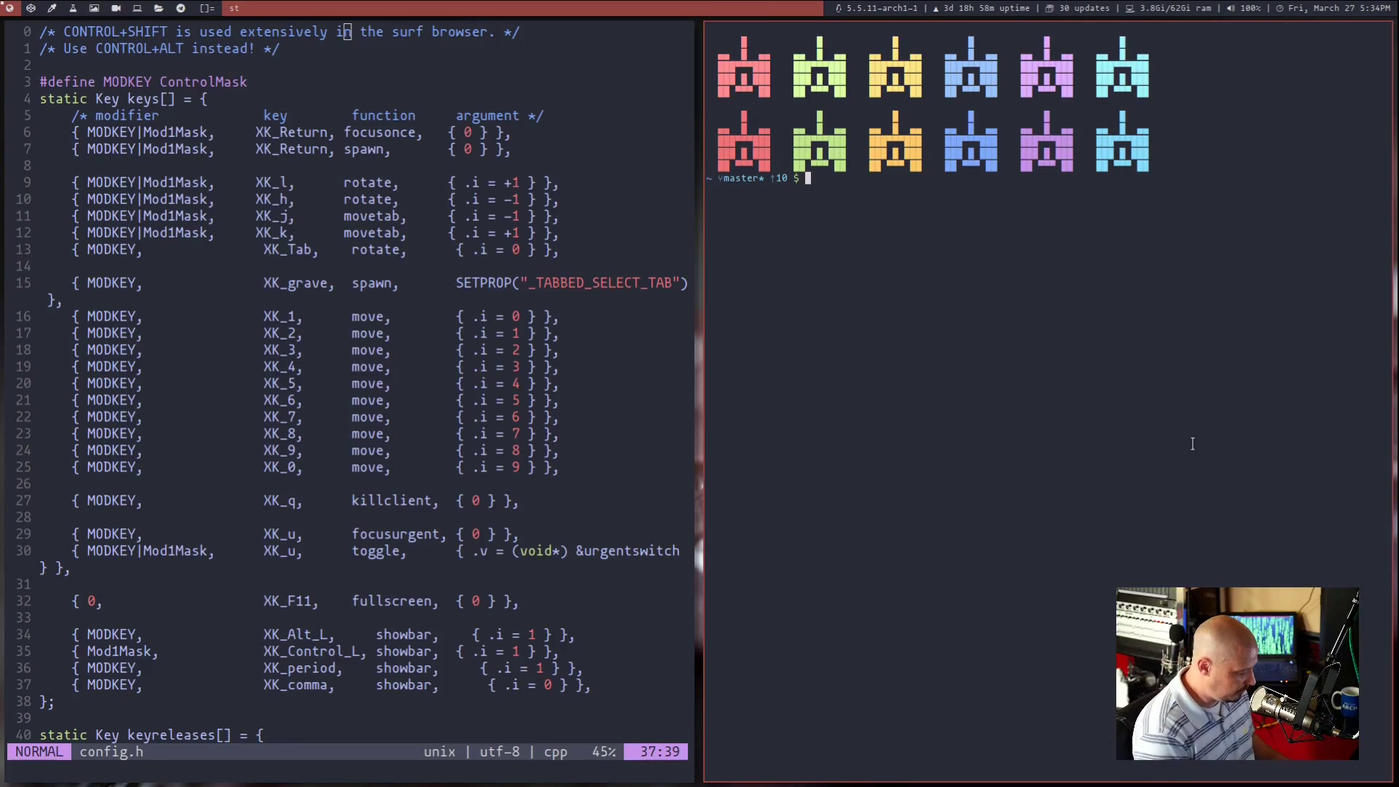
key(super+shift+c)
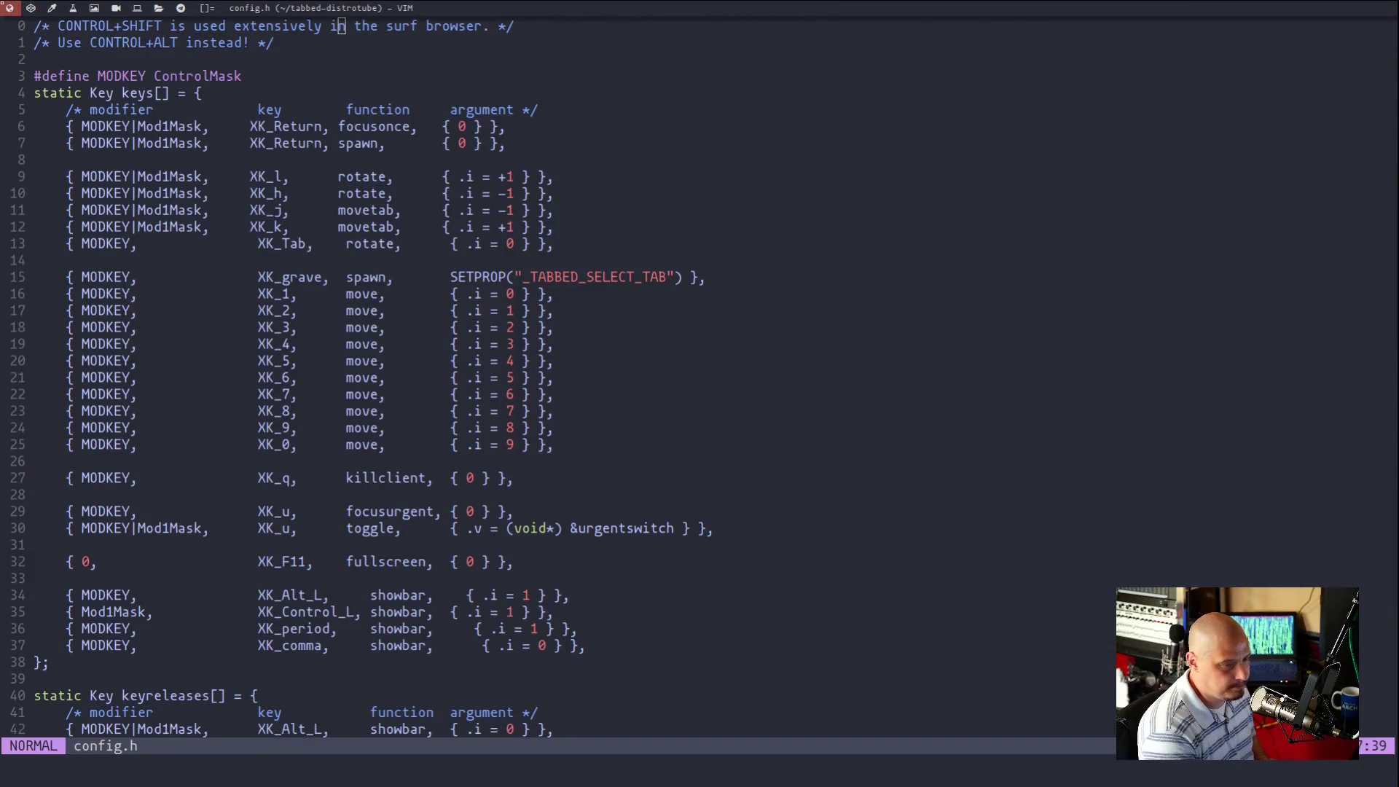
Quit vim with :q and return to the home folder
text(:Q)
key(Return)
text(:q)
key(Return)
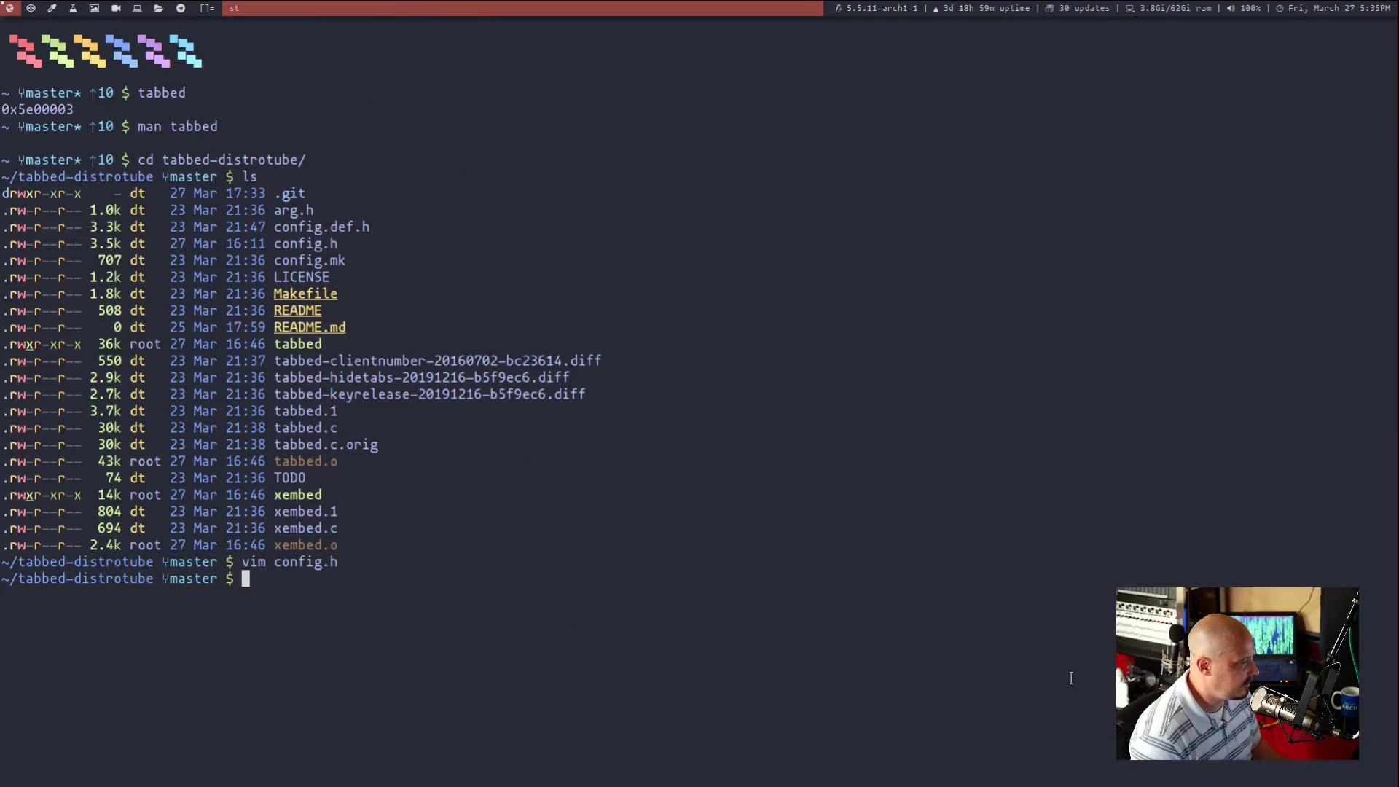
text(cd)
key(Return)
Enter the dwm-distrotube folder and list its files
text(cd dwm-)
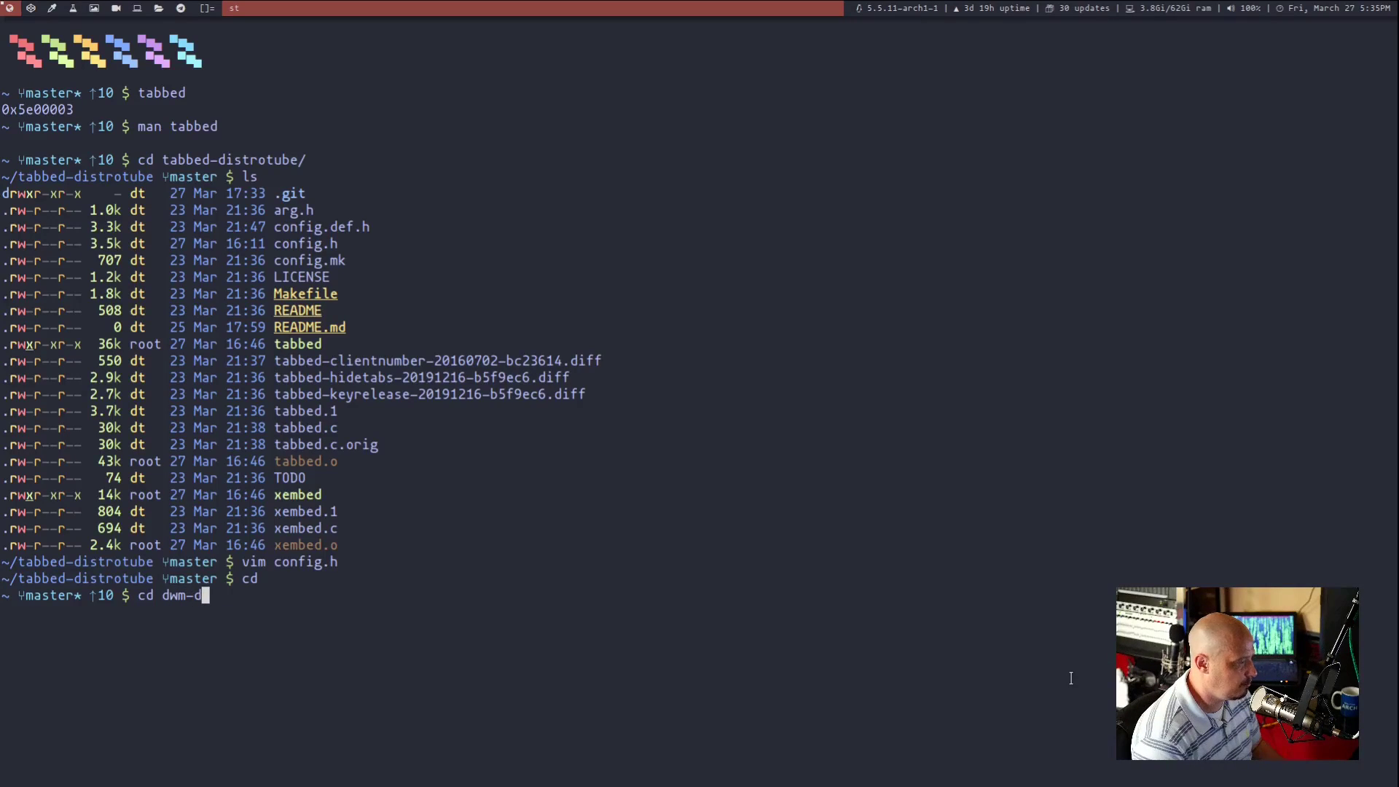
key(Tab)
key(Return)
text(ls)
key(Return)
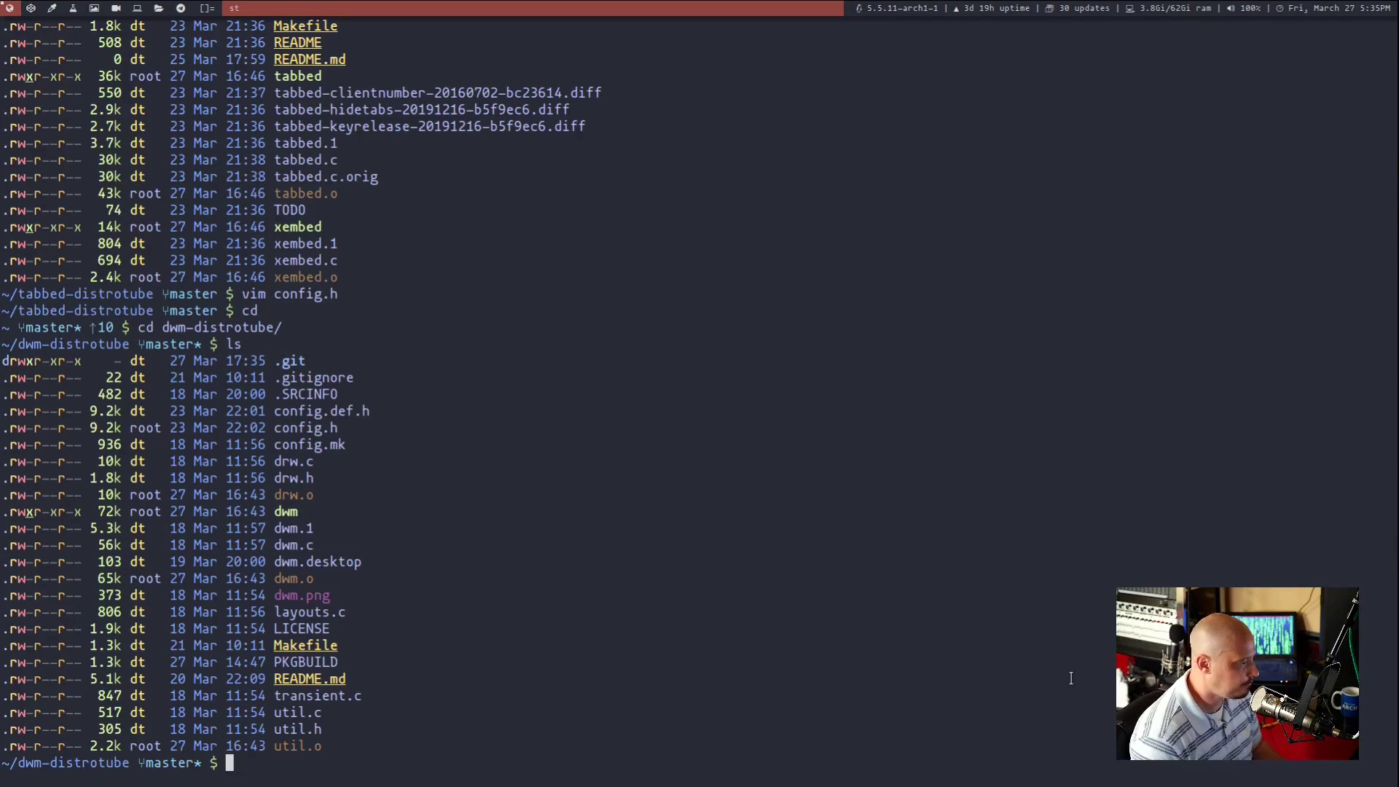
Open dwm's config.h in vim and scroll to the commands and keys[] section
text(vim config.h)
key(Return)
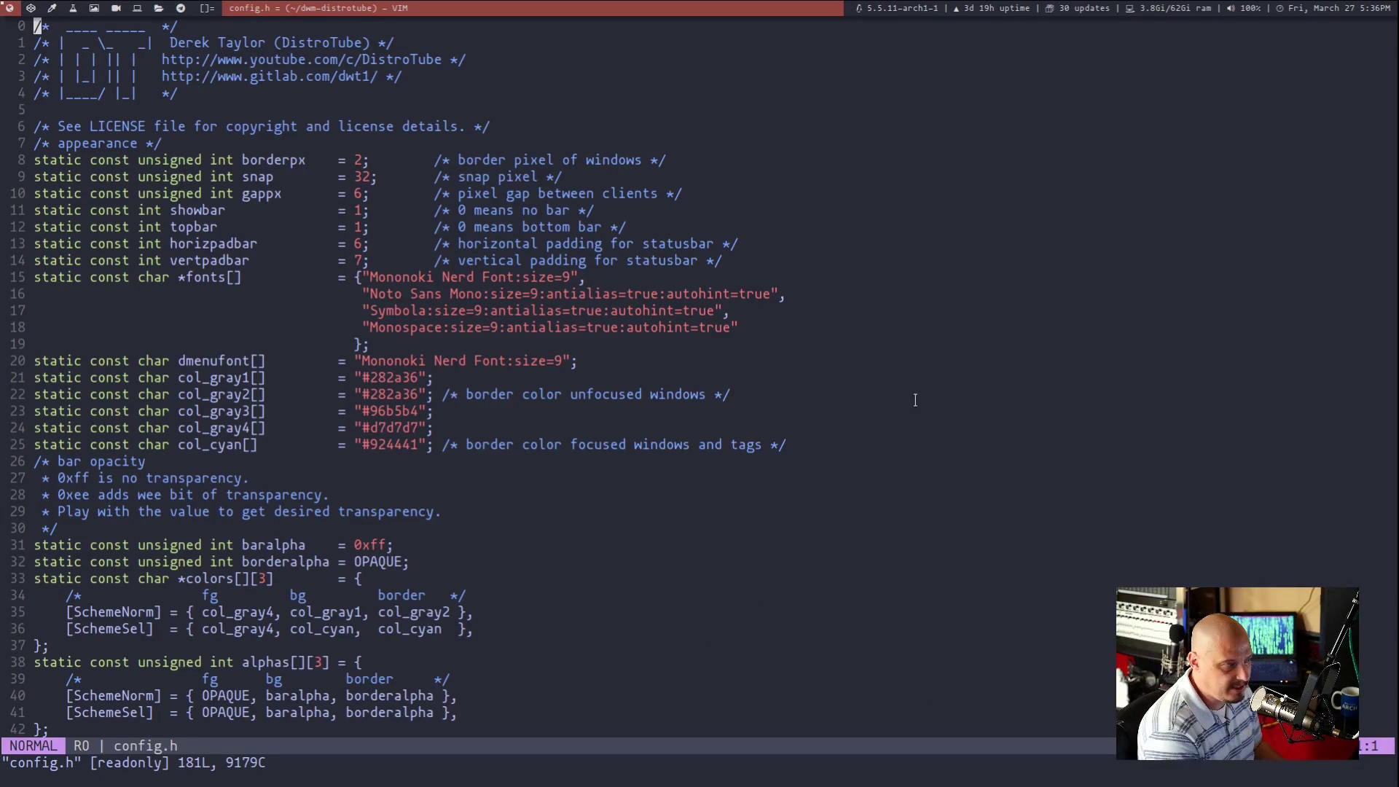
scroll(948, 452, down, 13)
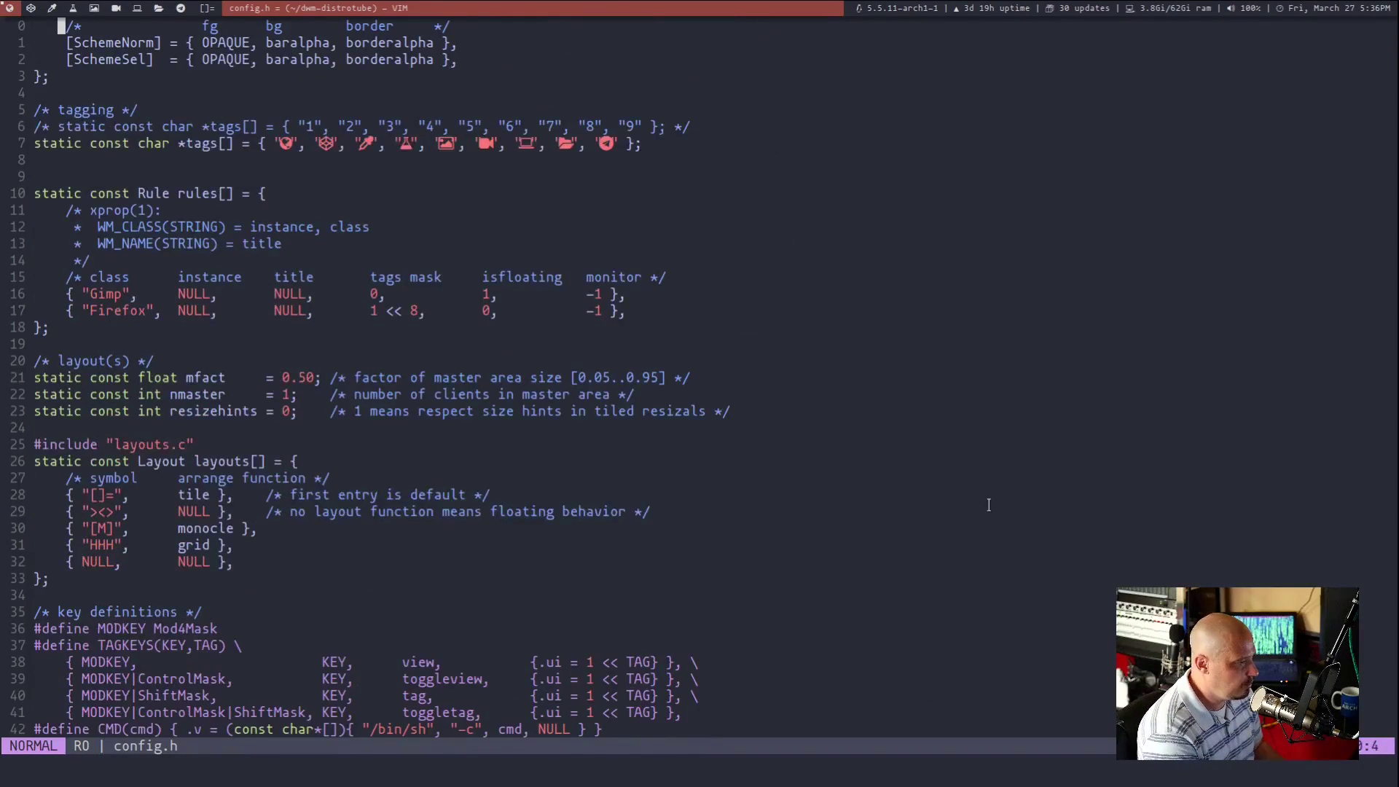
scroll(989, 505, down, 8)
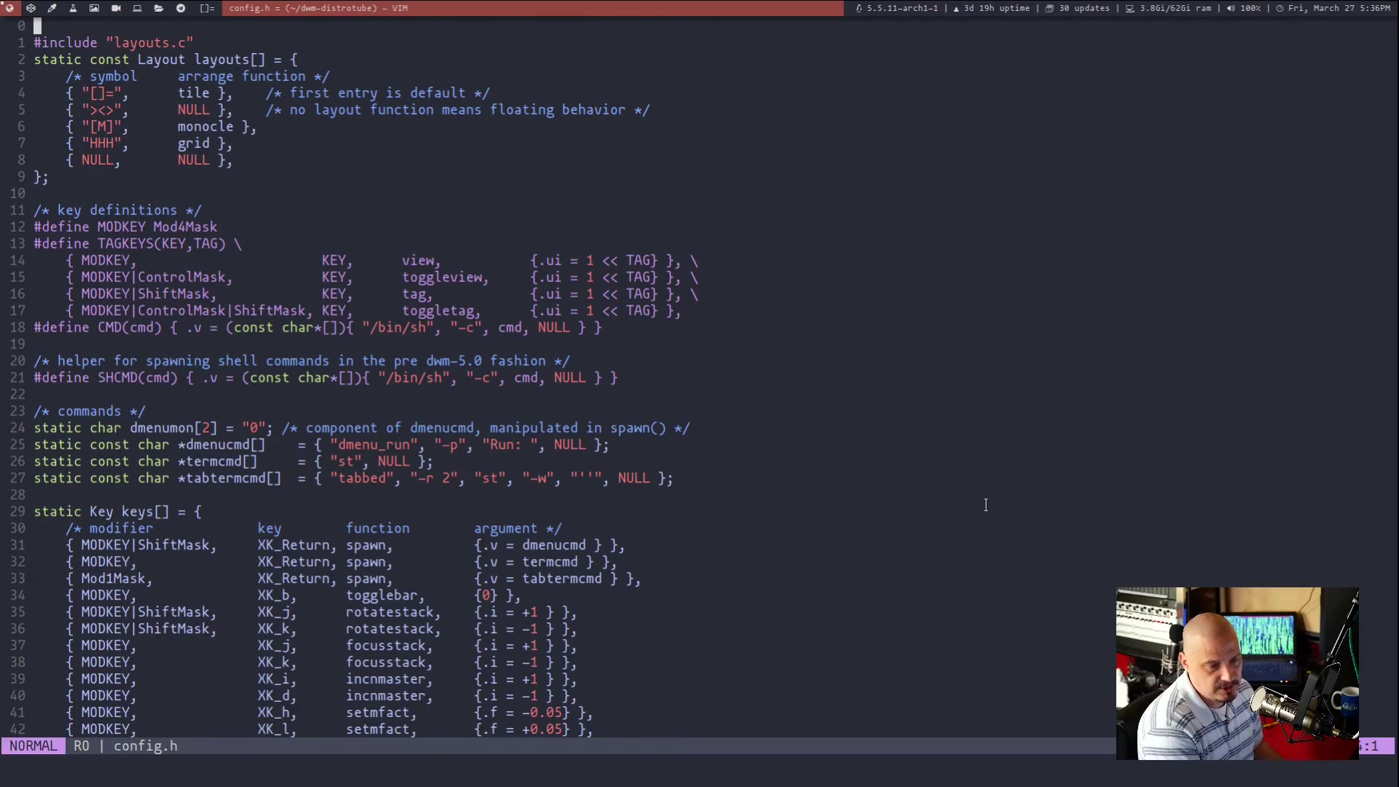
scroll(985, 505, down, 3)
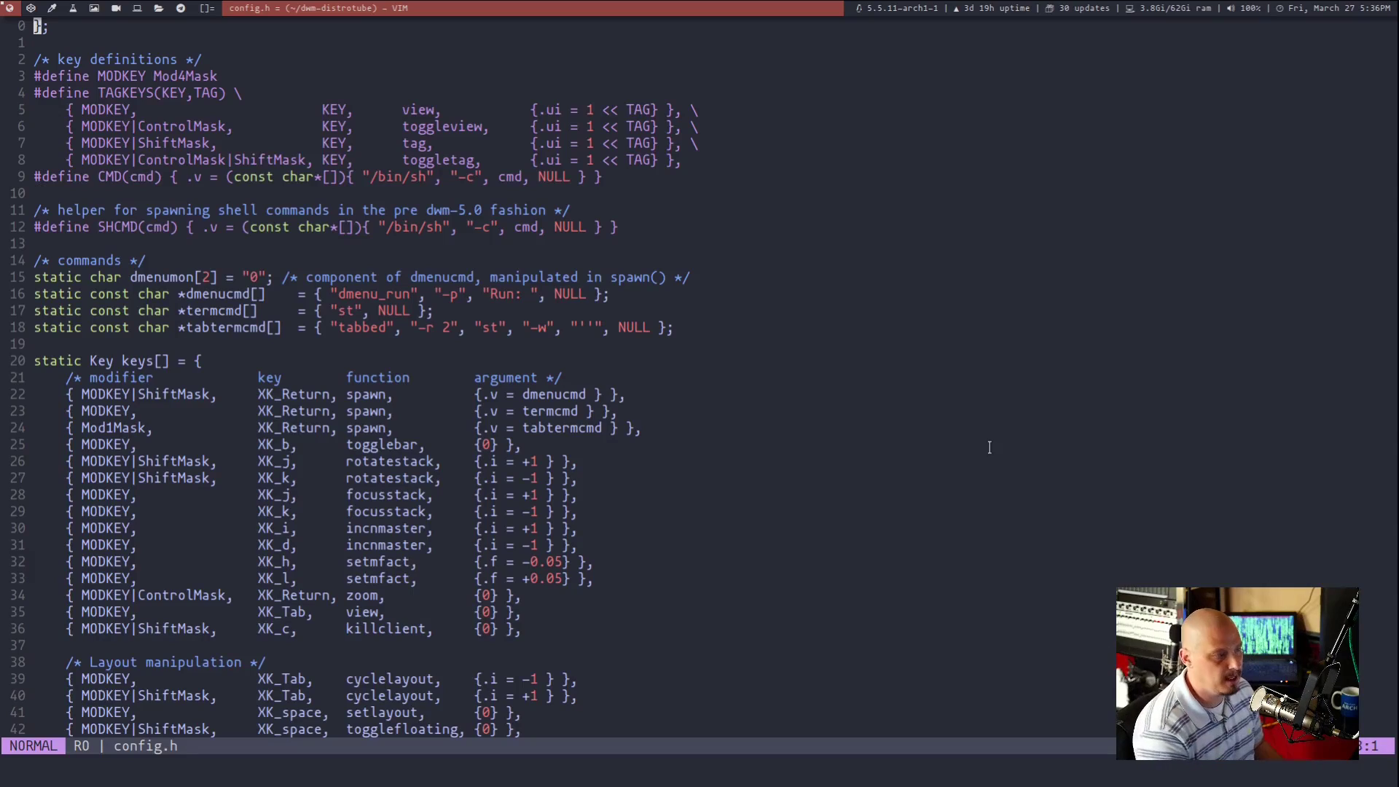
scroll(993, 441, down, 2)
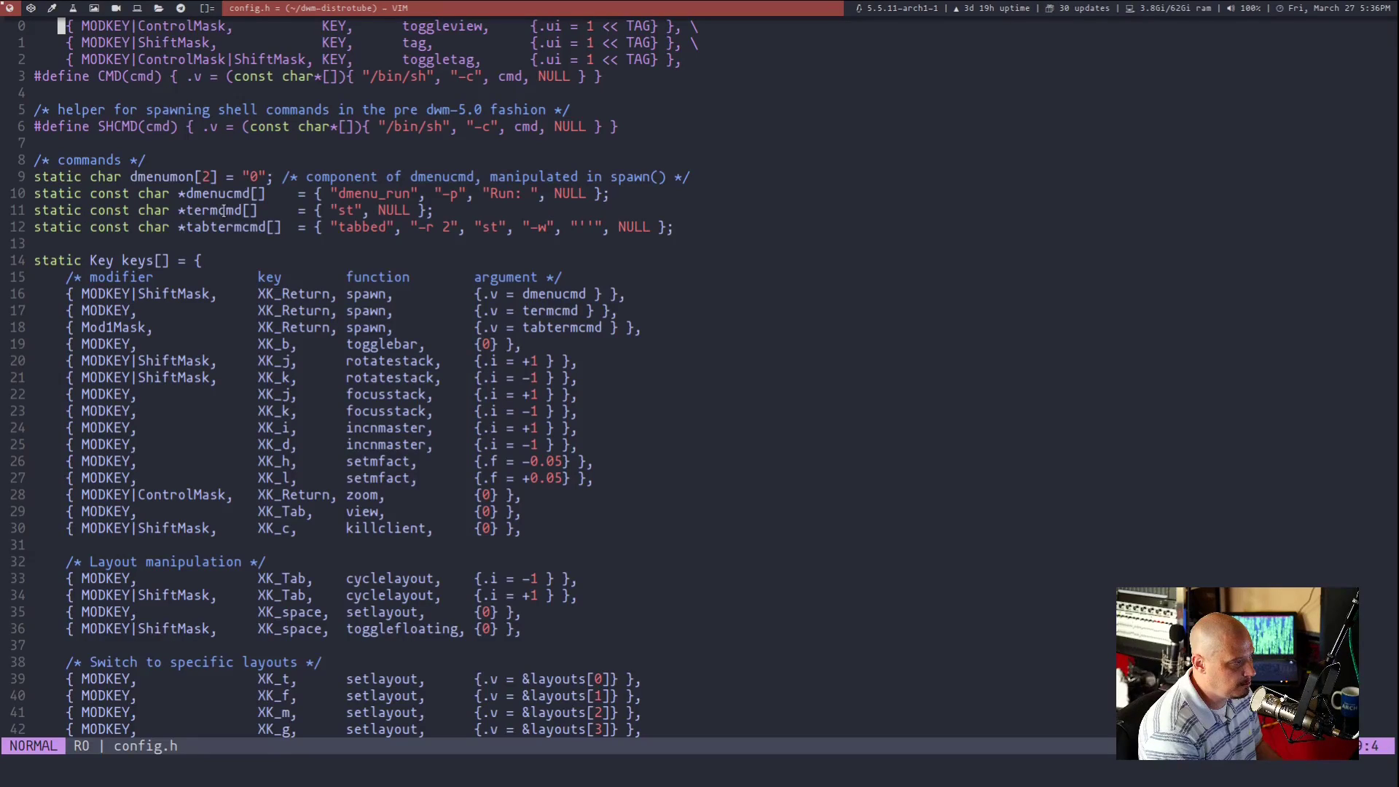
click(317, 662)
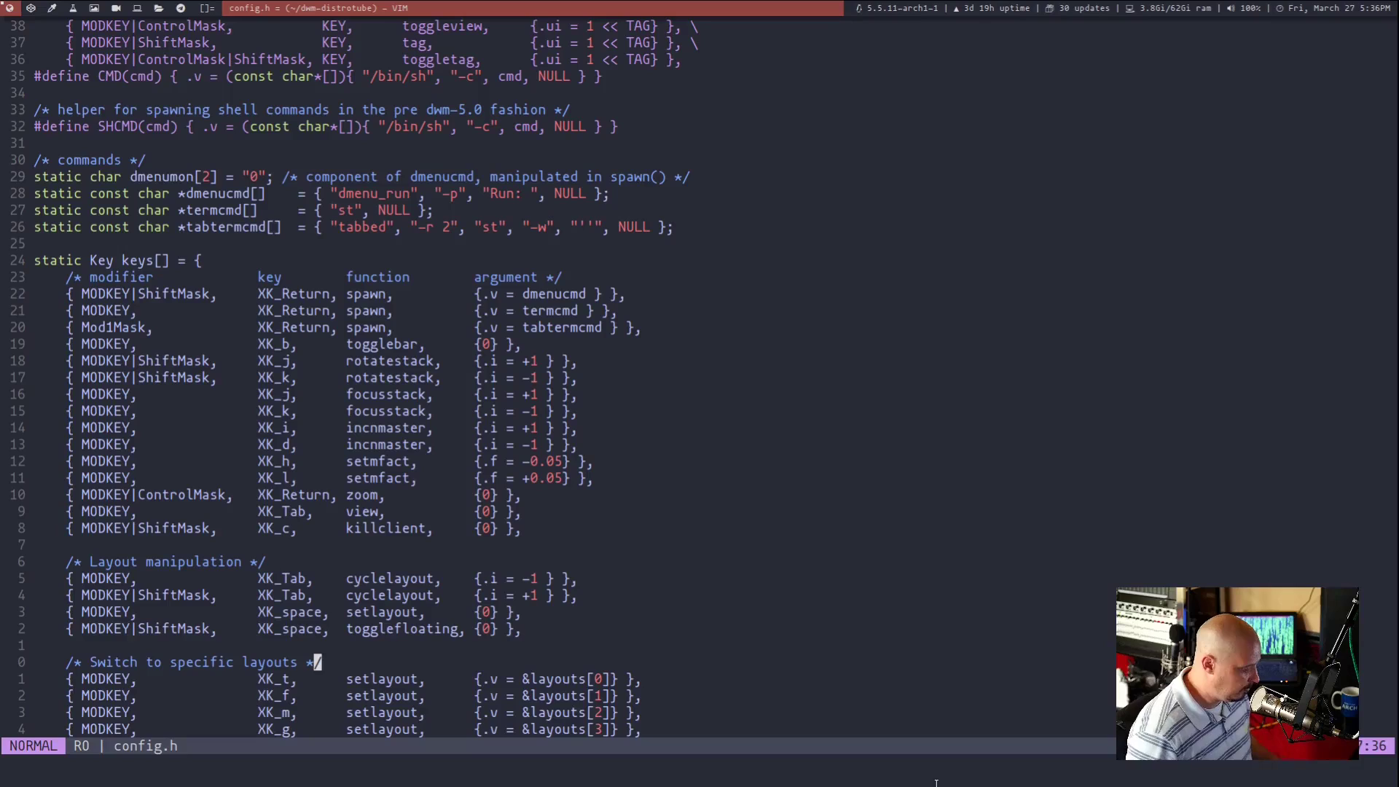
key(super+Return)
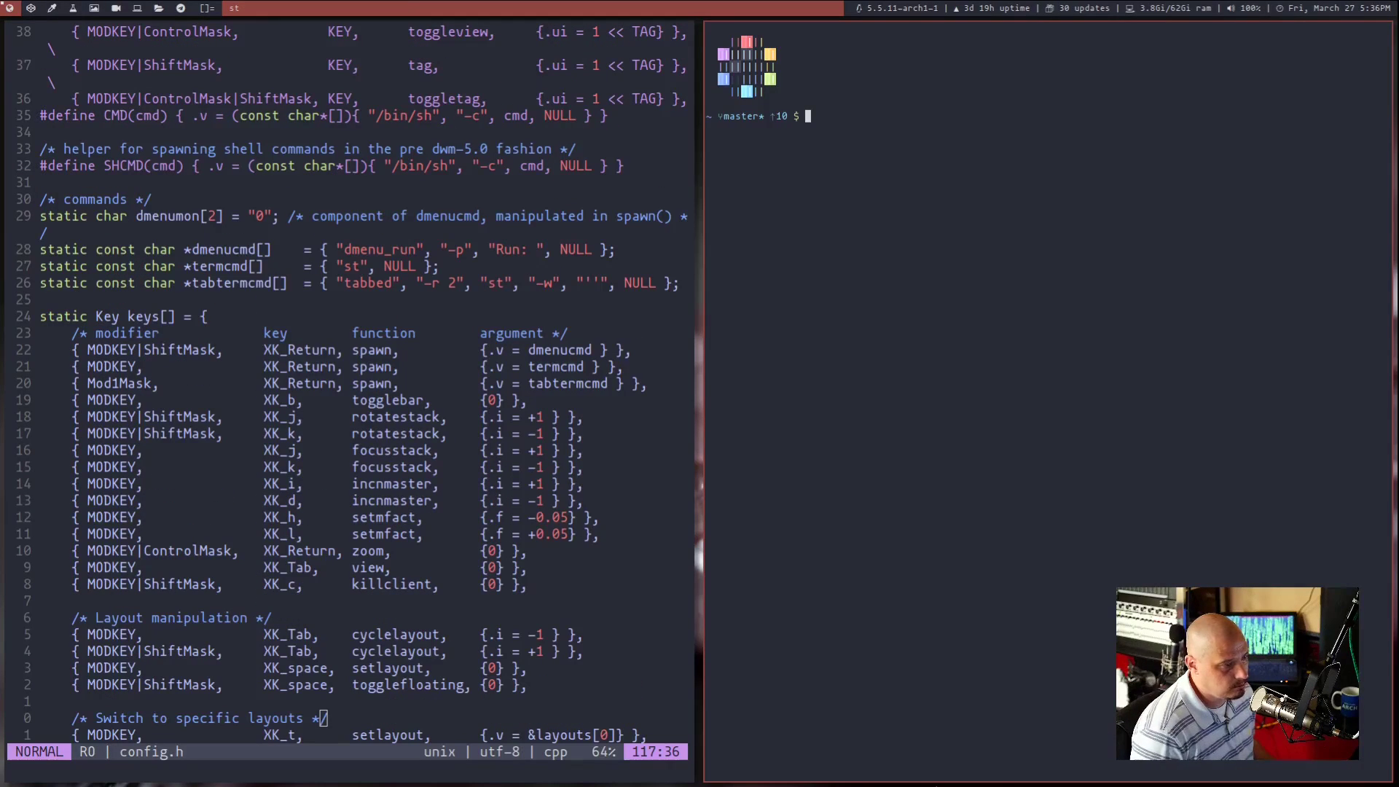
key(super+shift+c)
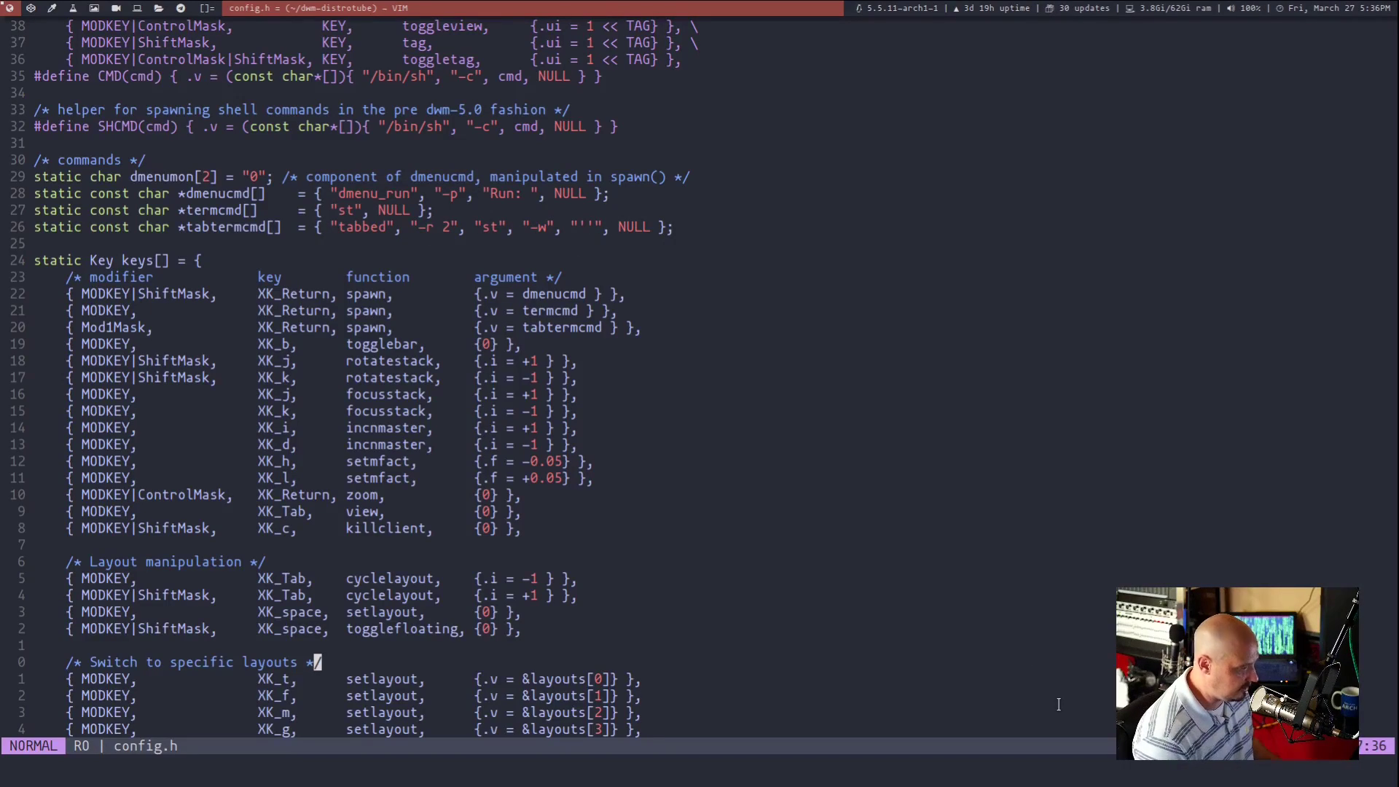
key(super+Return)
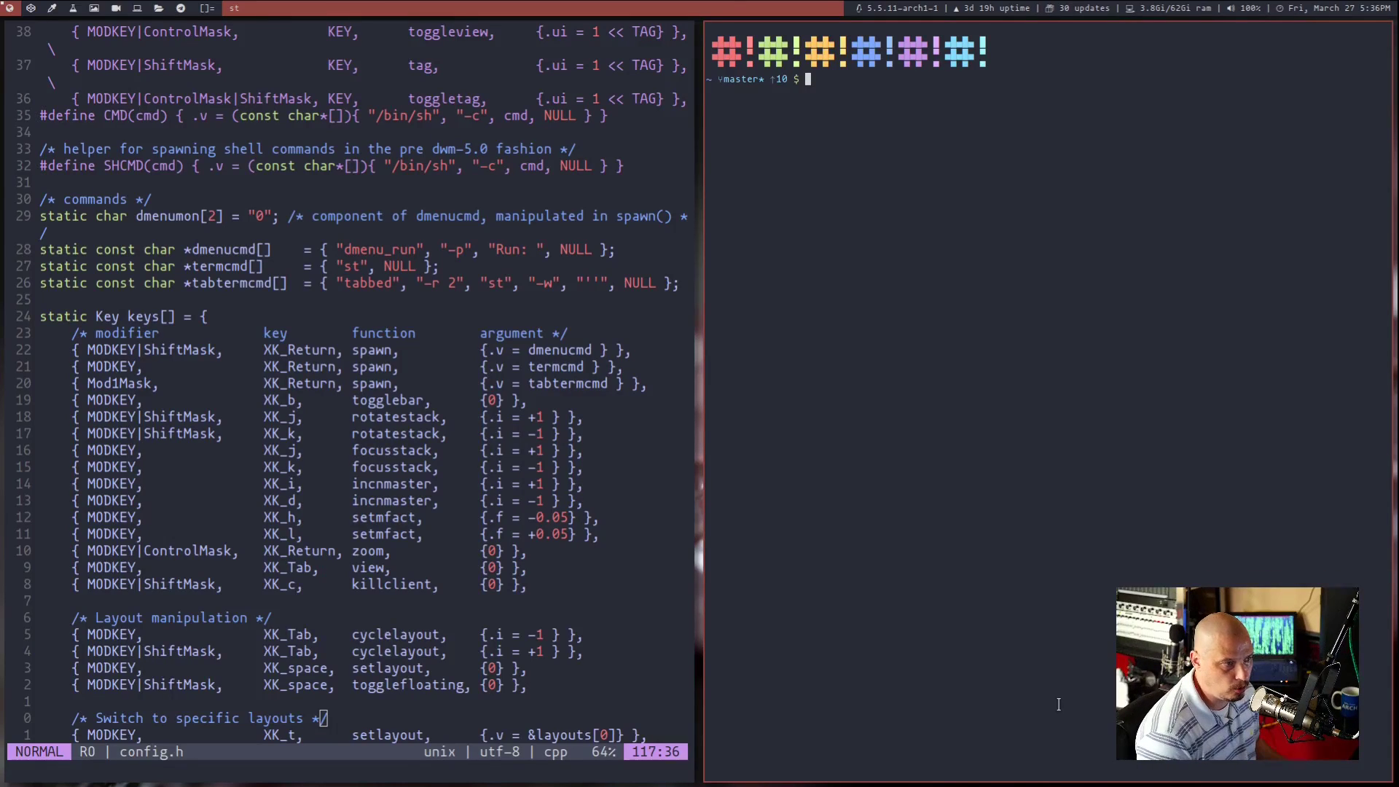
key(ctrl+shift+Return)
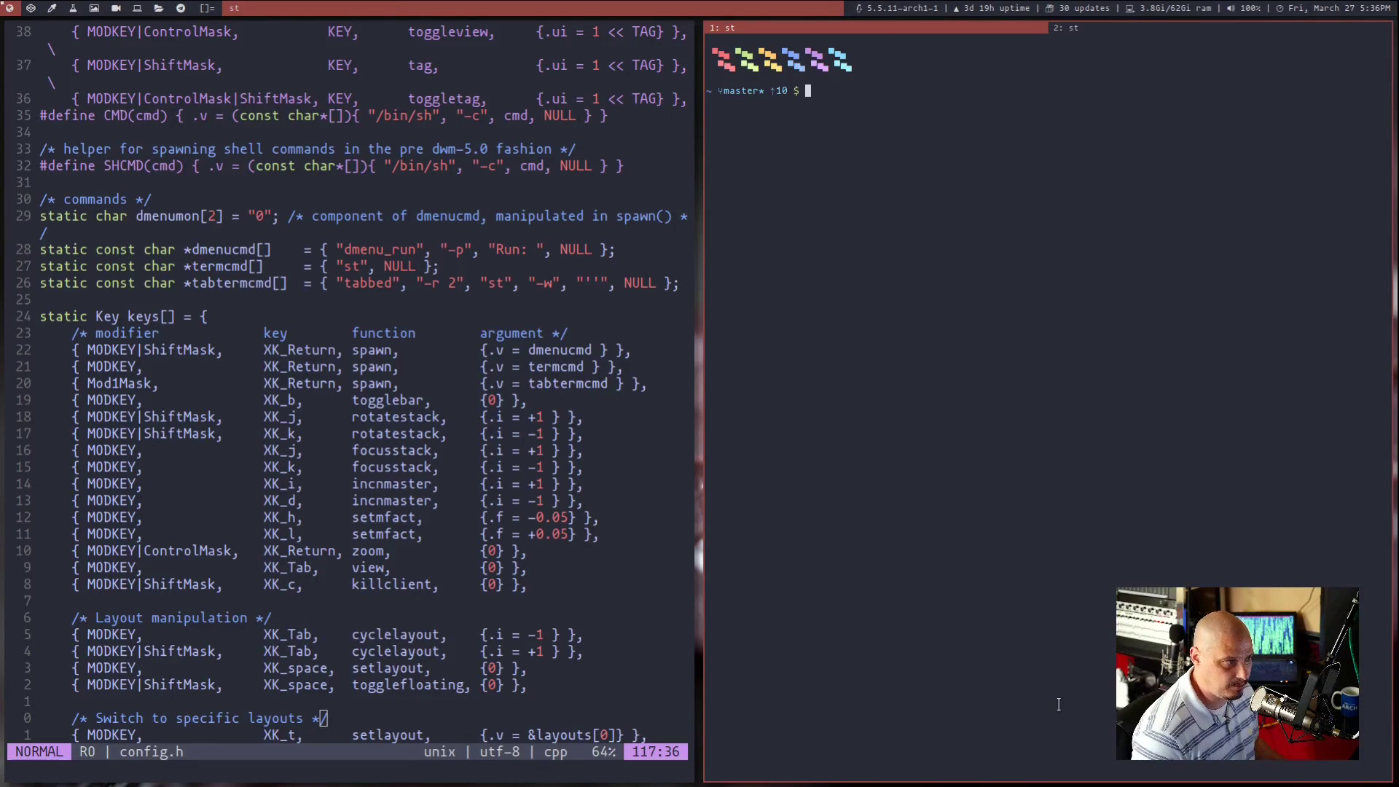
key(super+shift+c)
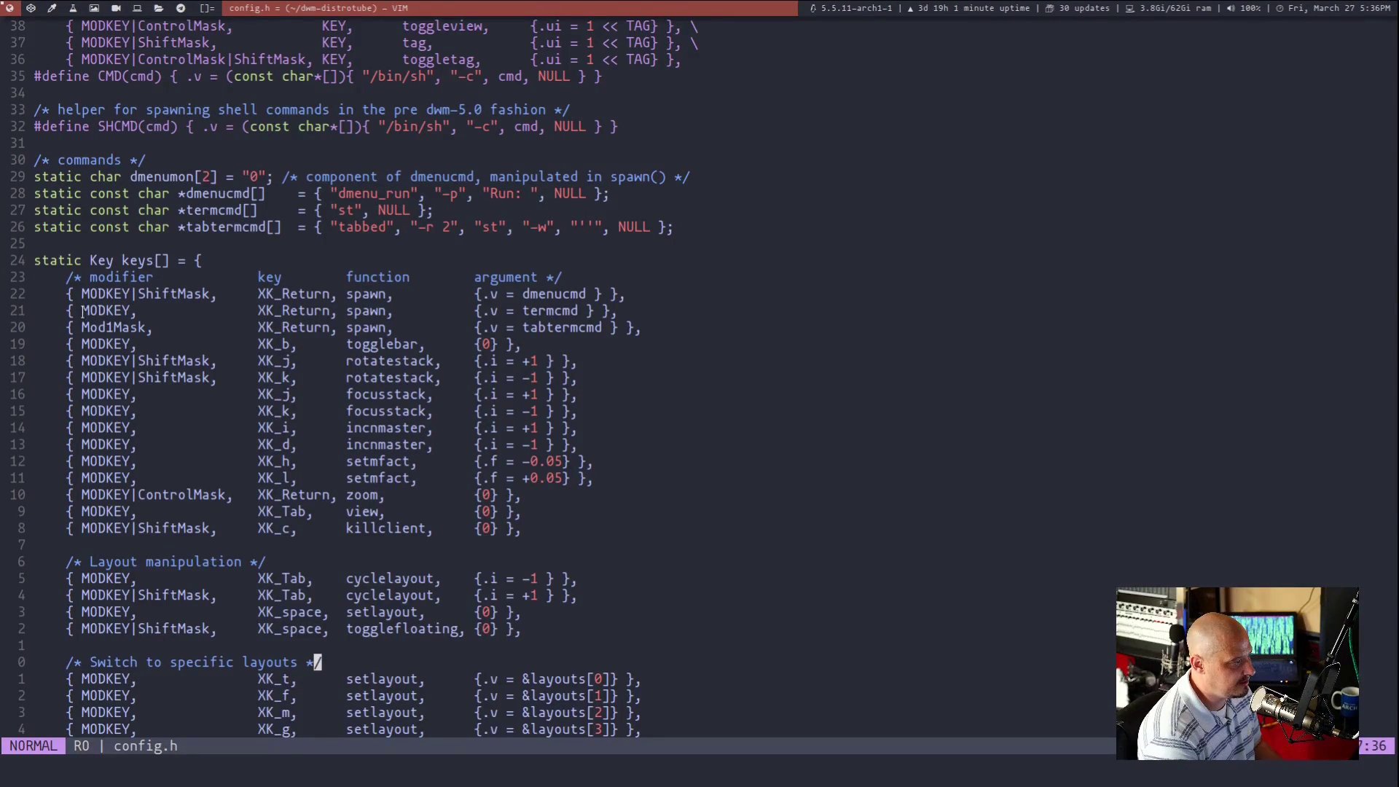
Point out the dmenucmd, termcmd on XK_Return, and Mod1Mask tabtermcmd bindings
click(210, 297)
click(291, 311)
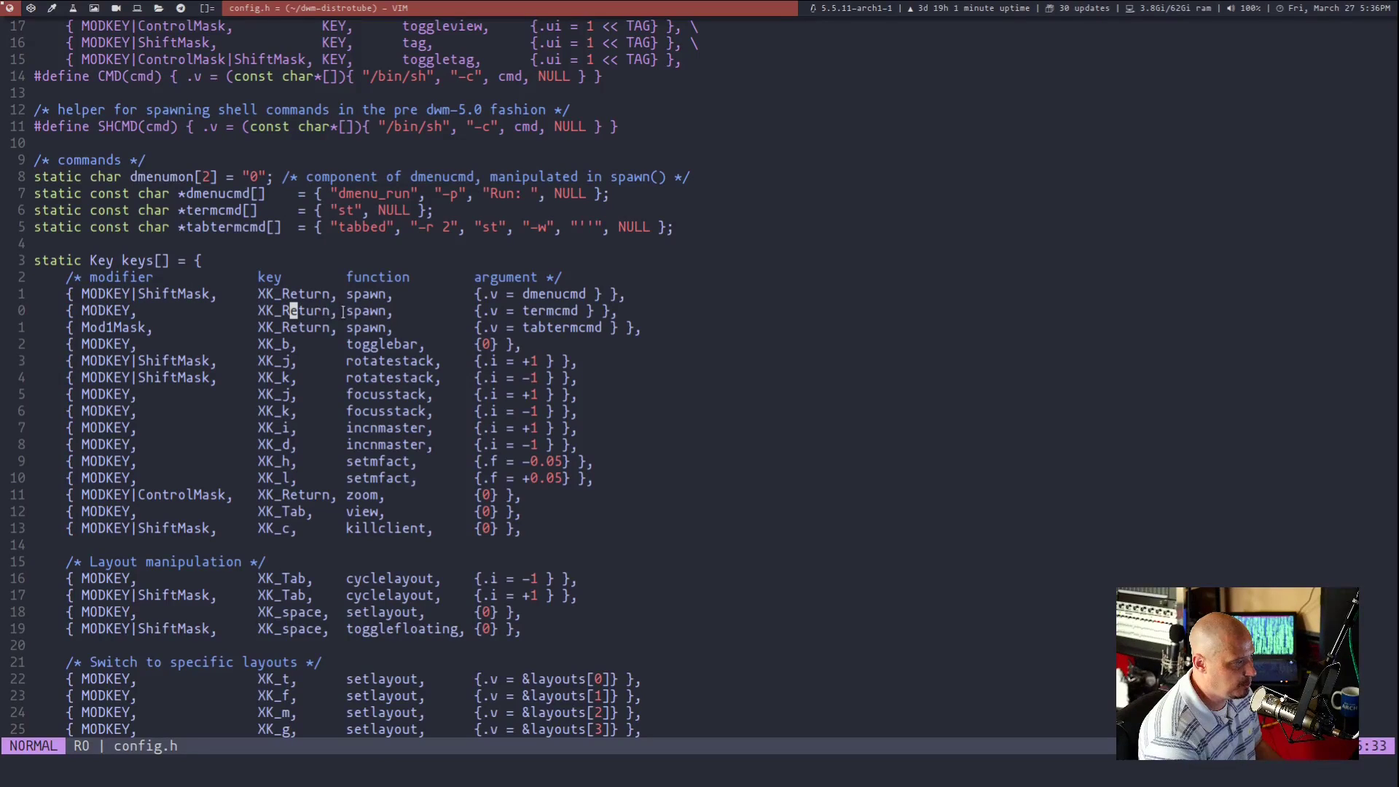
click(567, 312)
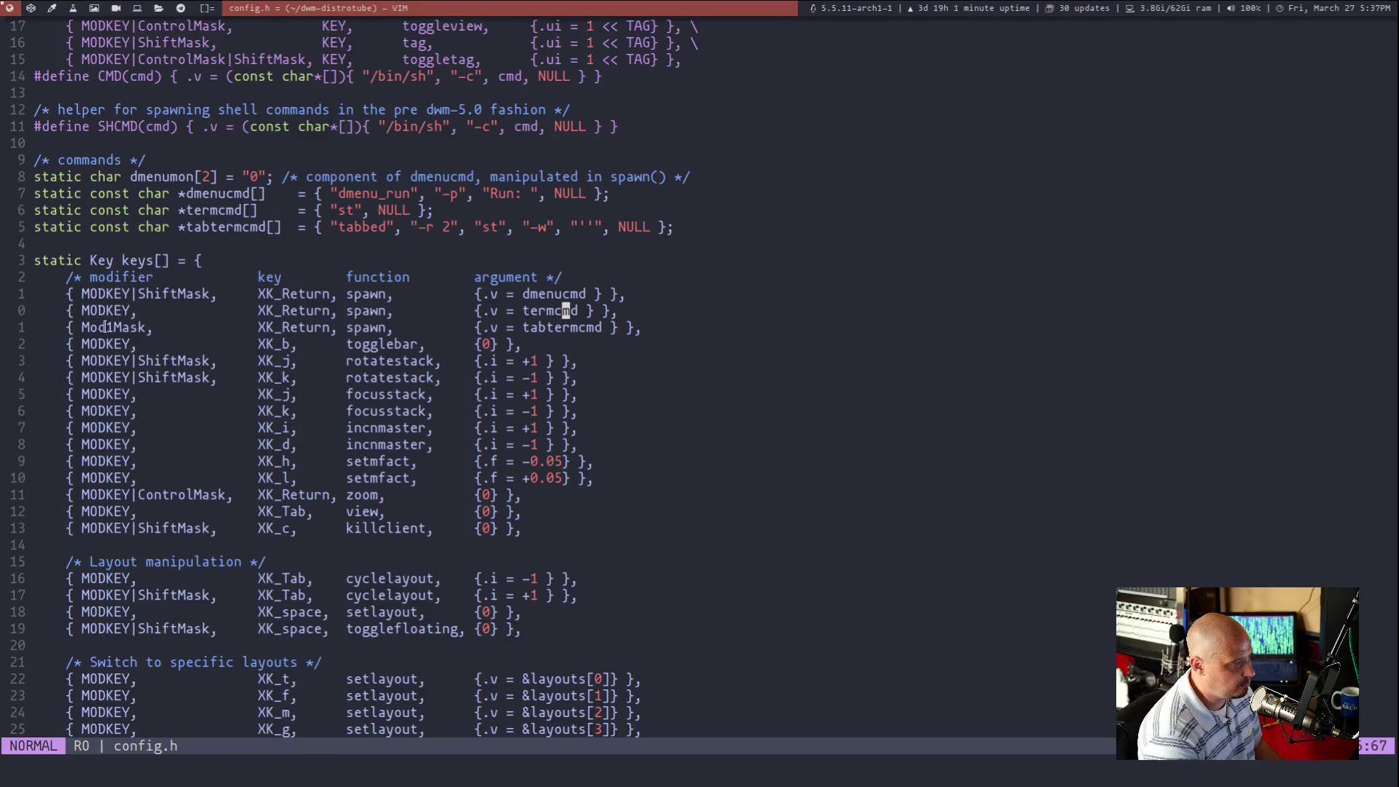
click(103, 328)
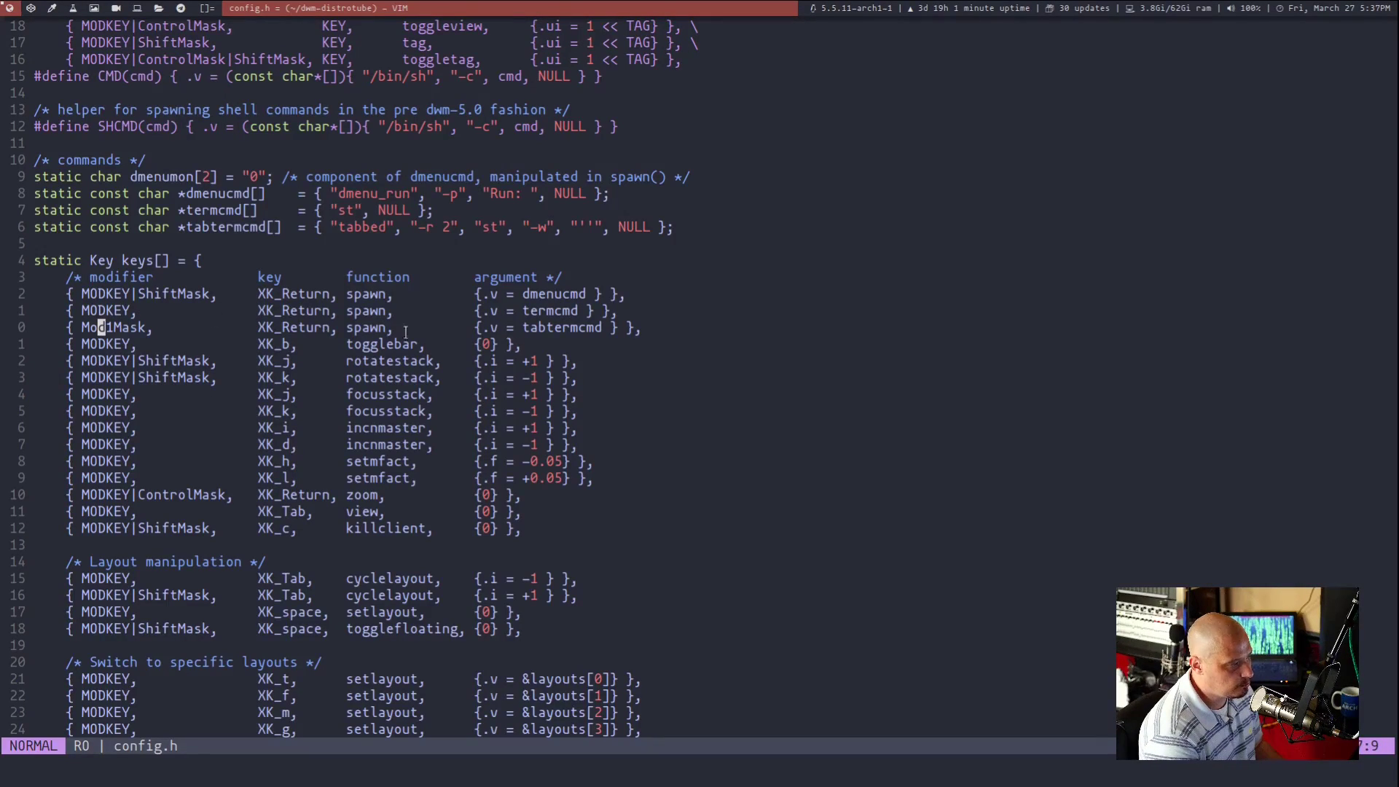
click(566, 328)
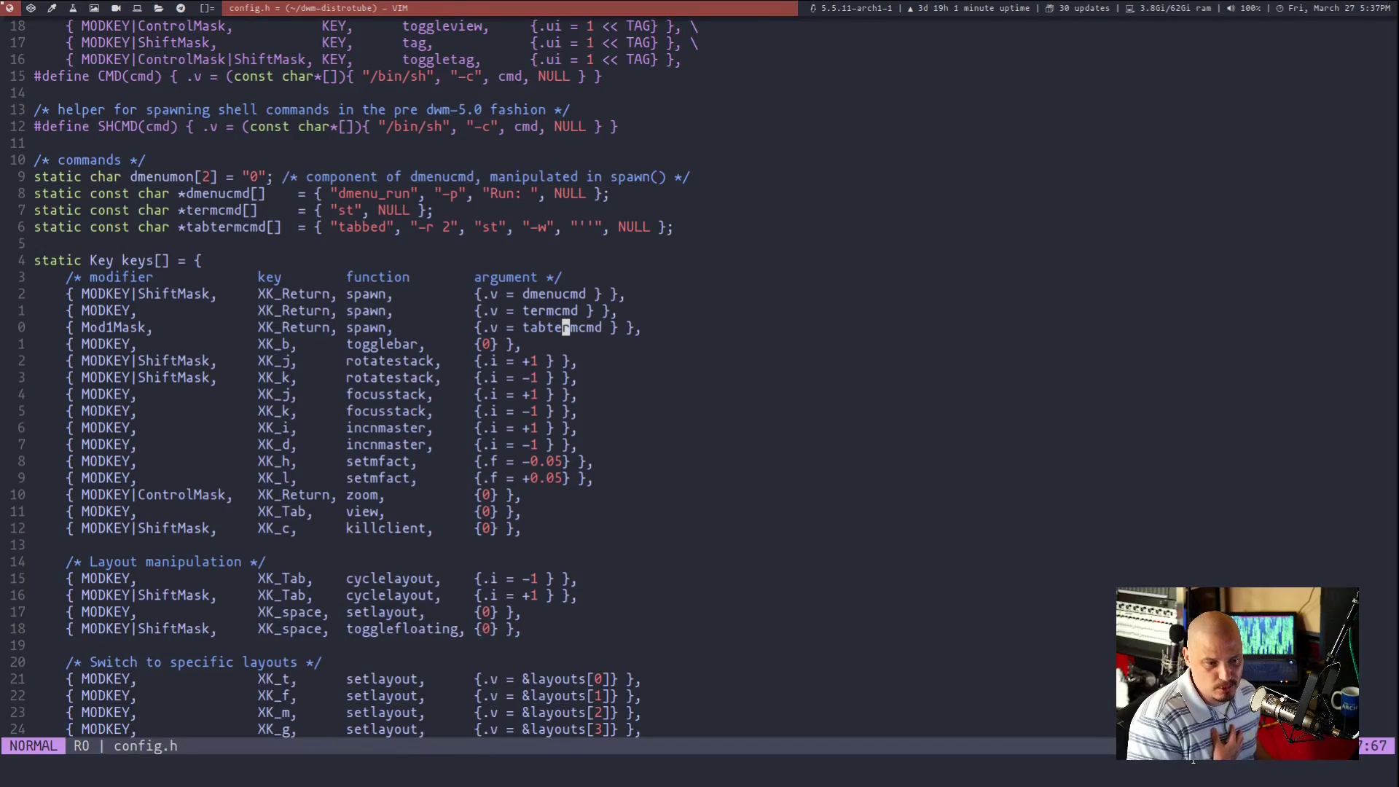
Test the terminal launch binding twice, closing each terminal, then scroll to Apps Launched
key(super+Return)
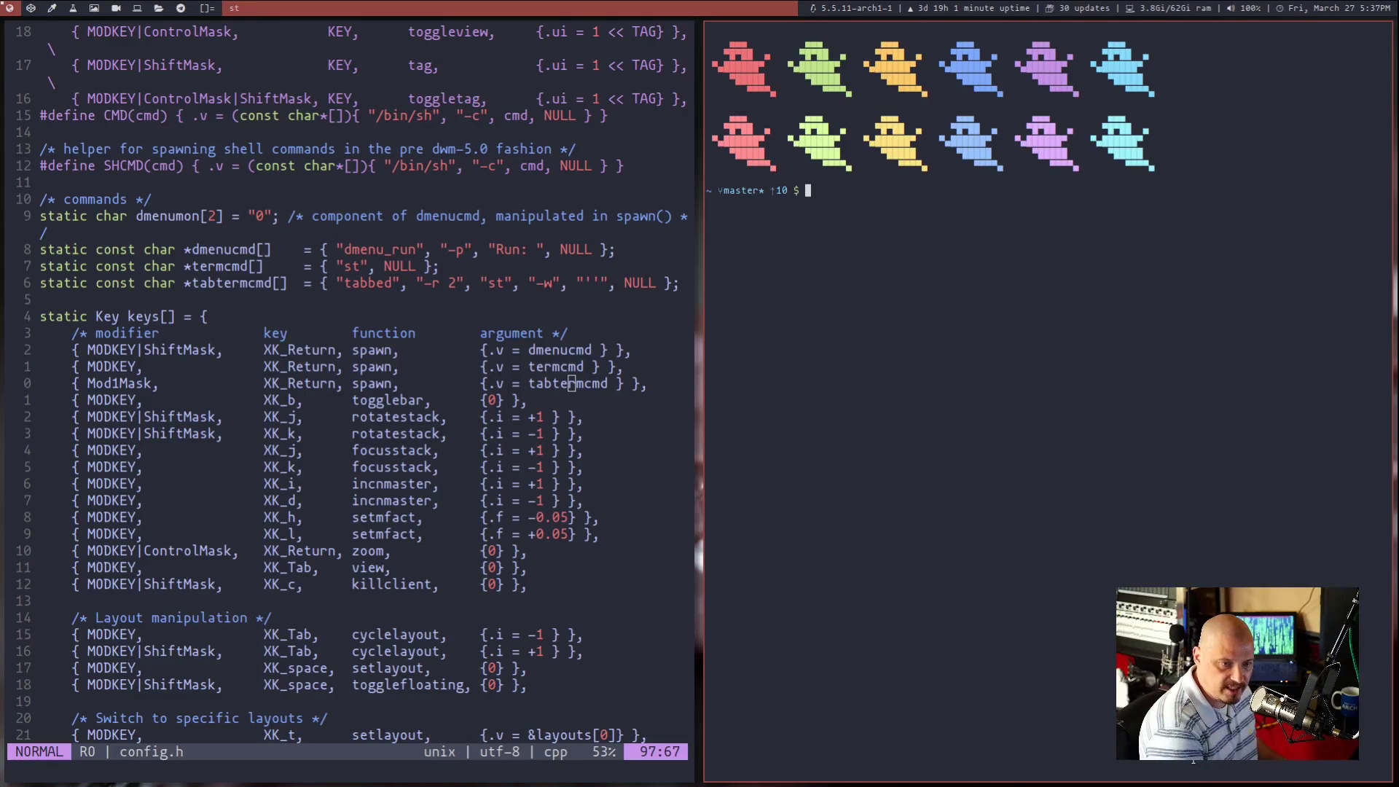
key(super+shift+c)
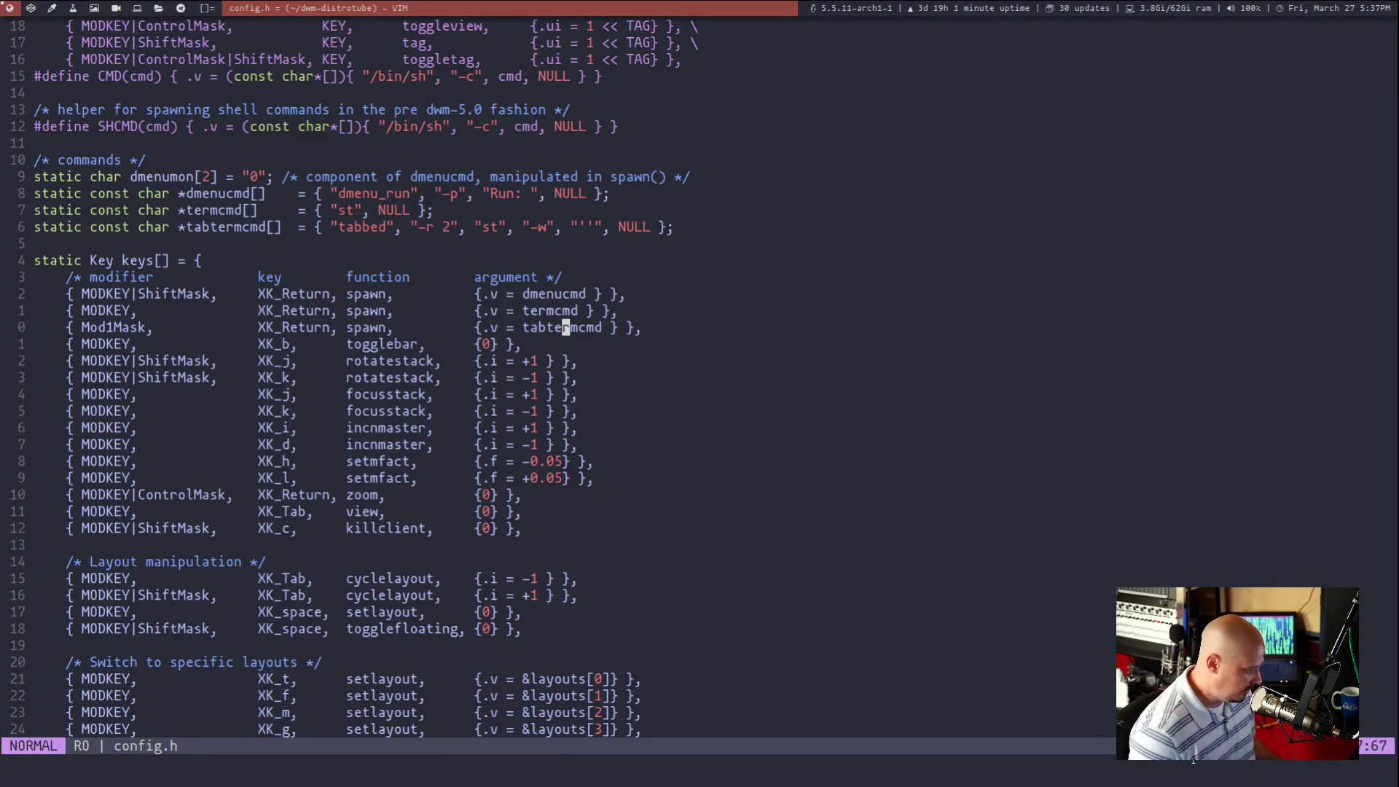
key(super+Return)
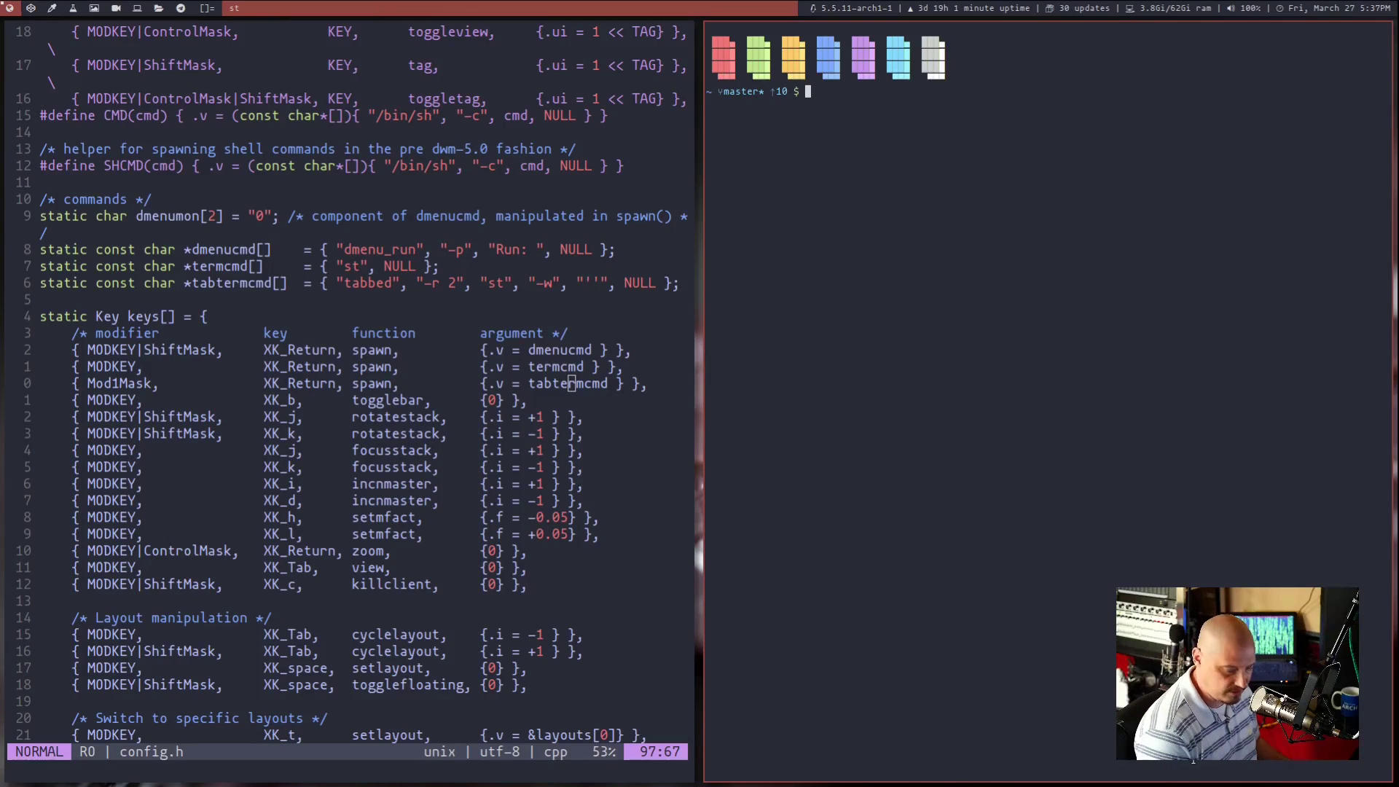
key(super+shift+c)
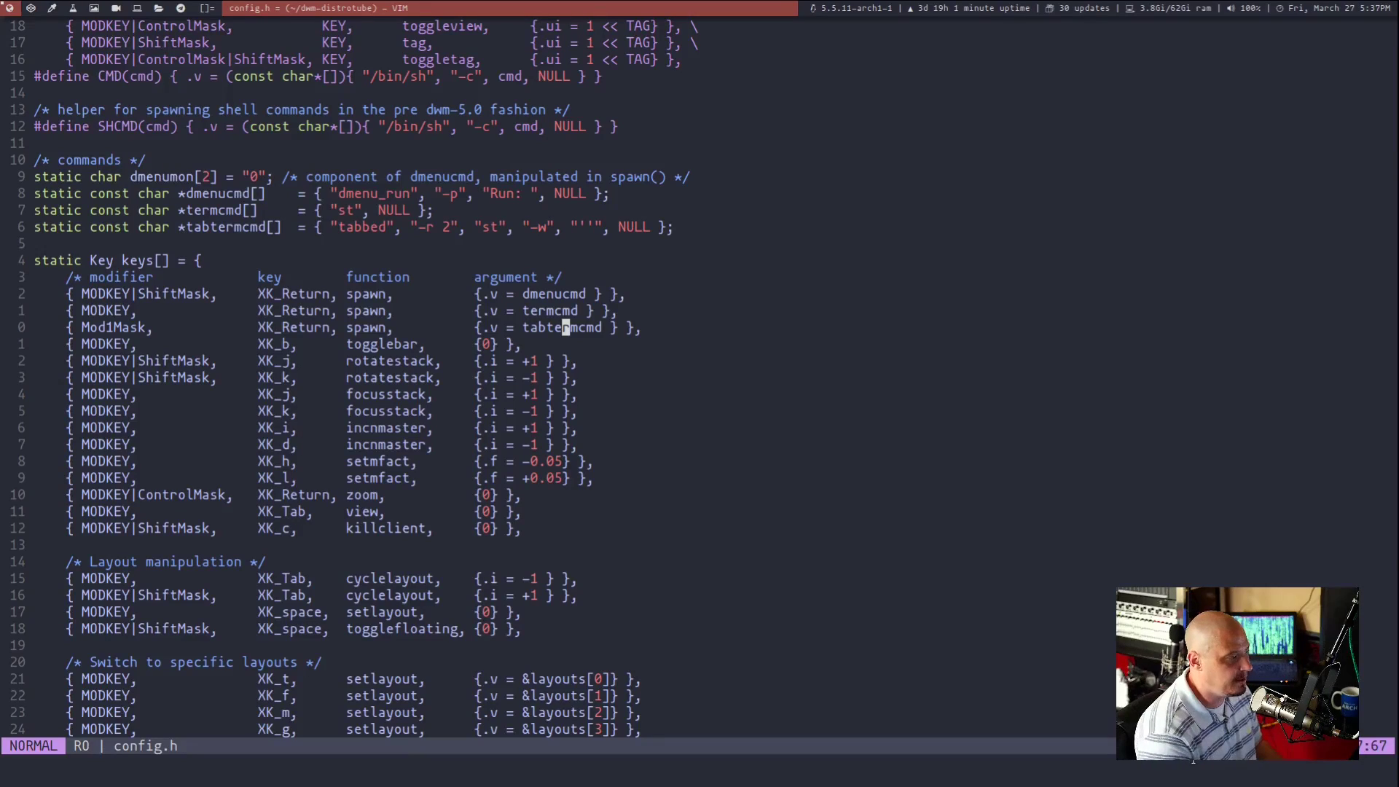
scroll(1055, 421, down, 15)
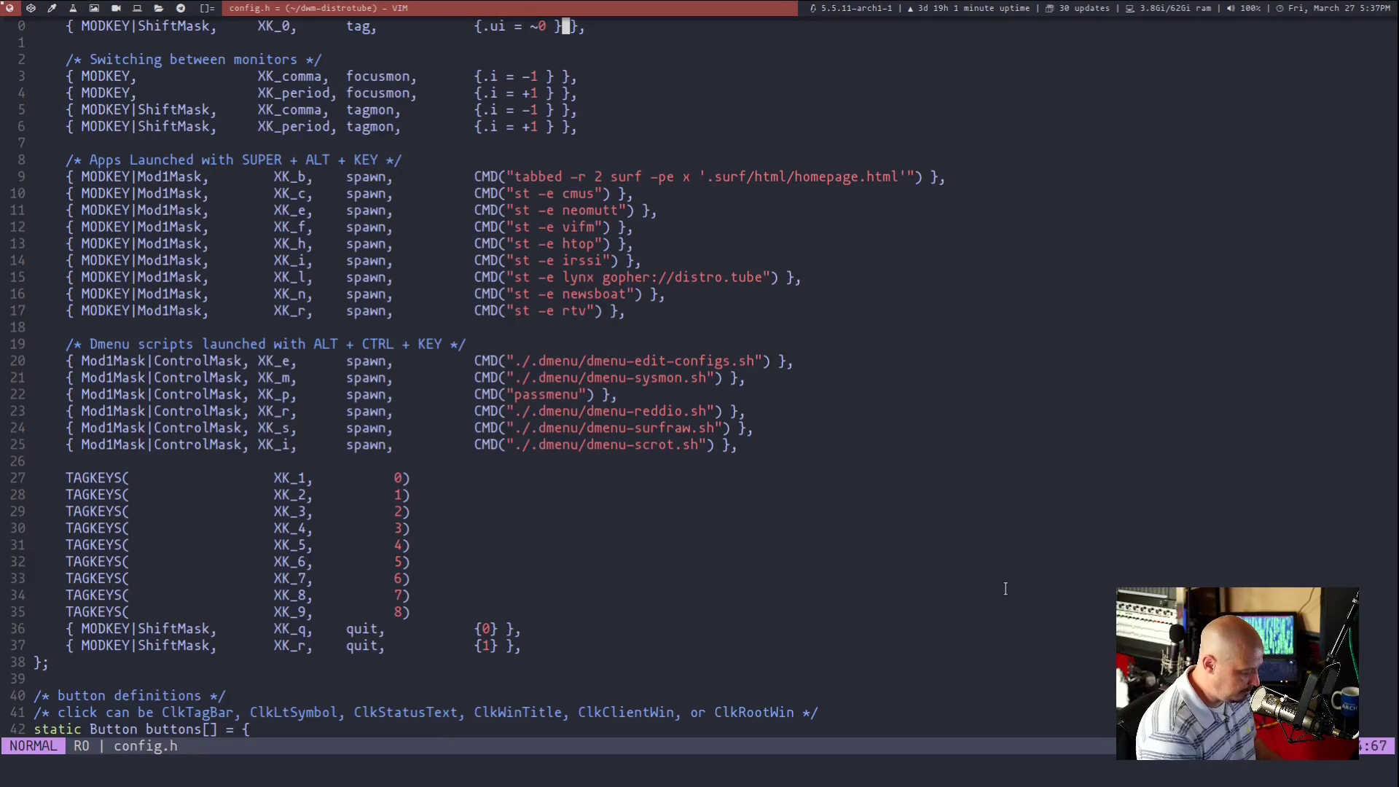
Test Super+Alt+B tabbed surf, close it, then relaunch it on empty workspace 2
key(super+alt+b)
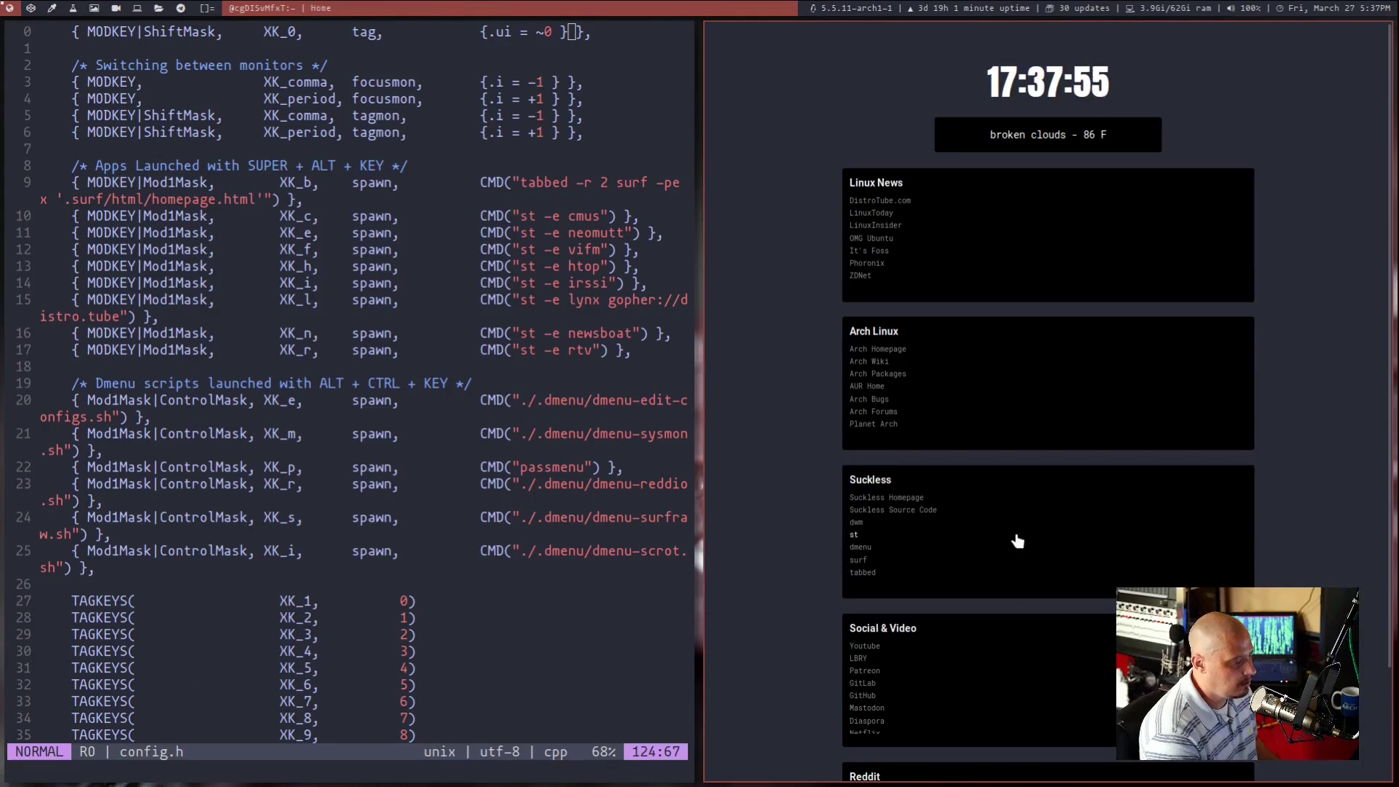
key(super+shift+c)
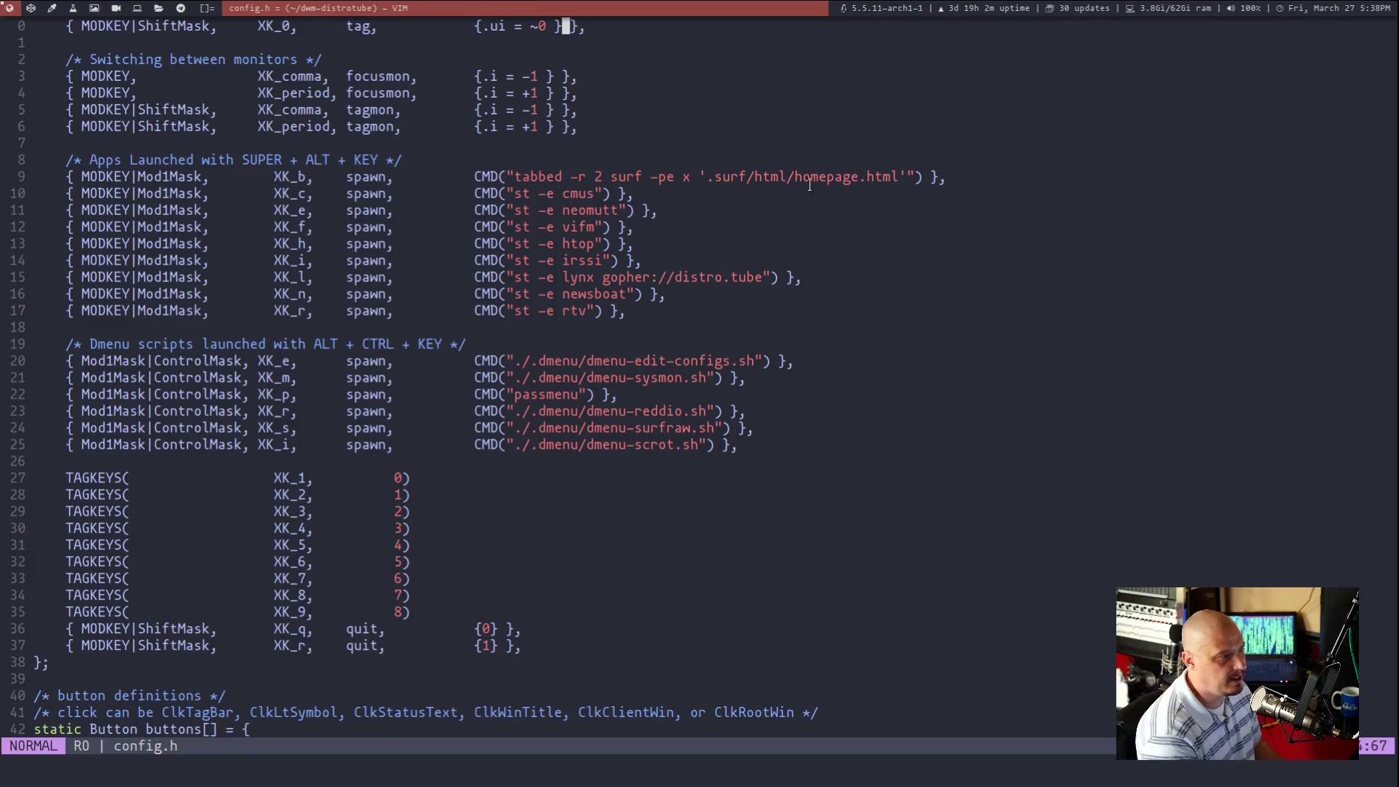
click(900, 177)
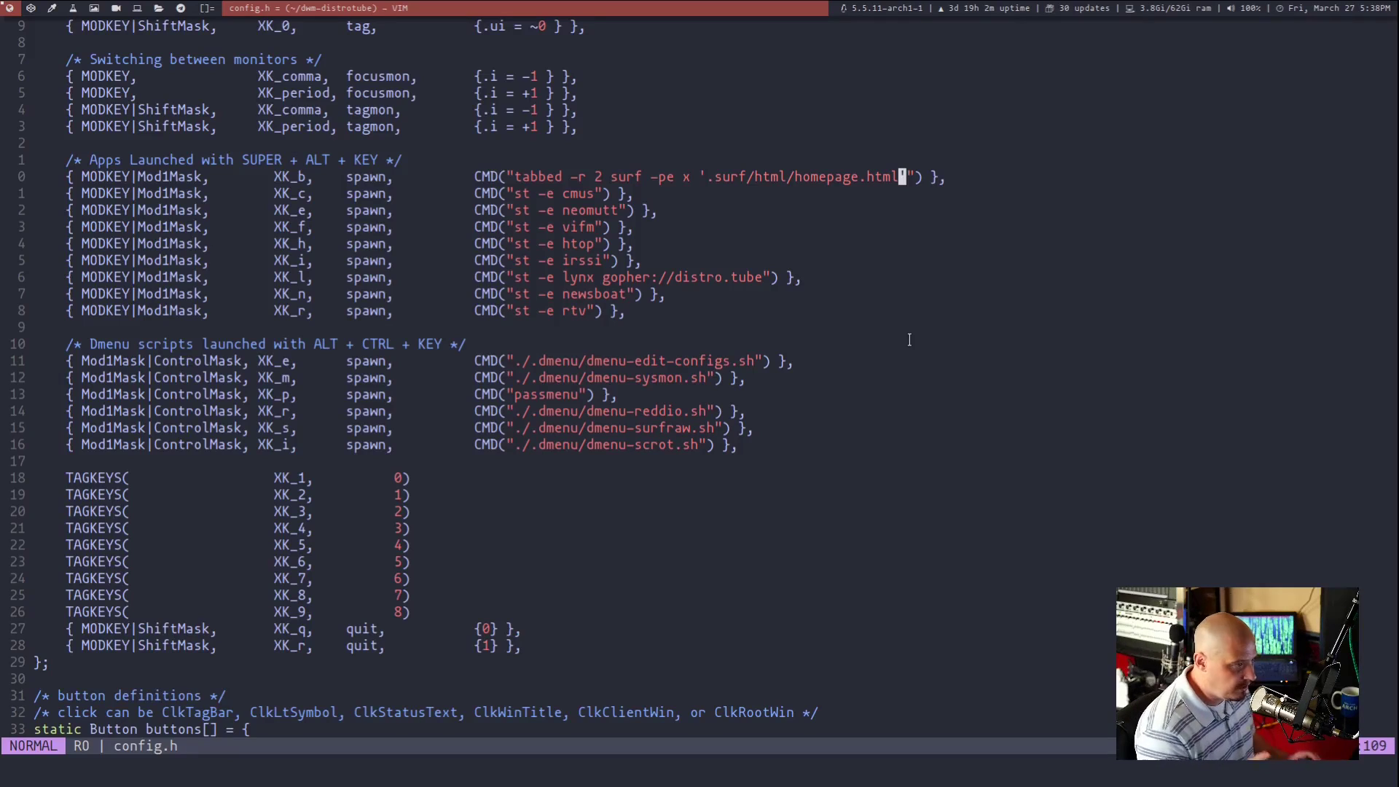
key(super+2)
key(super+alt+b)
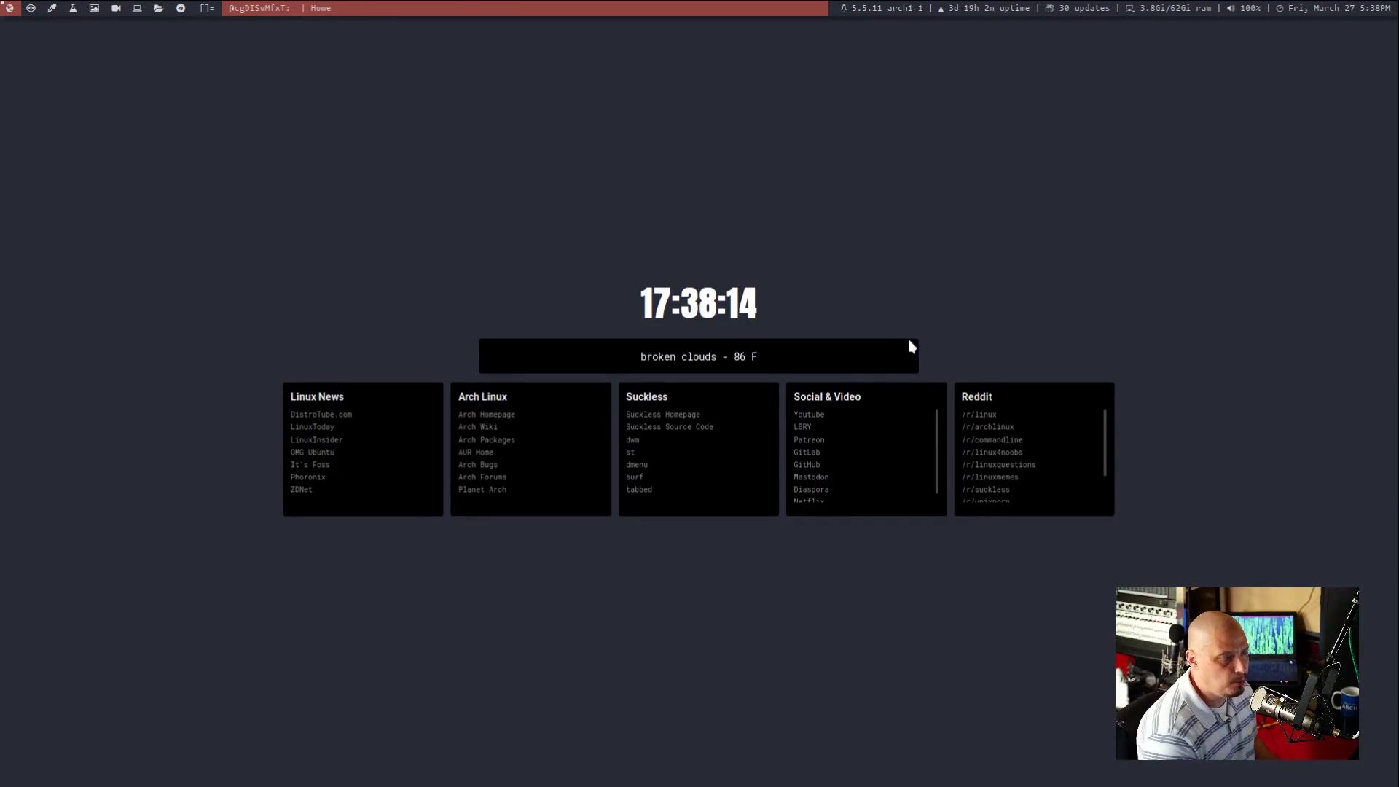
Float the surf window in the screen centre and open then close a blank tab
drag(1079, 656, 1227, 666)
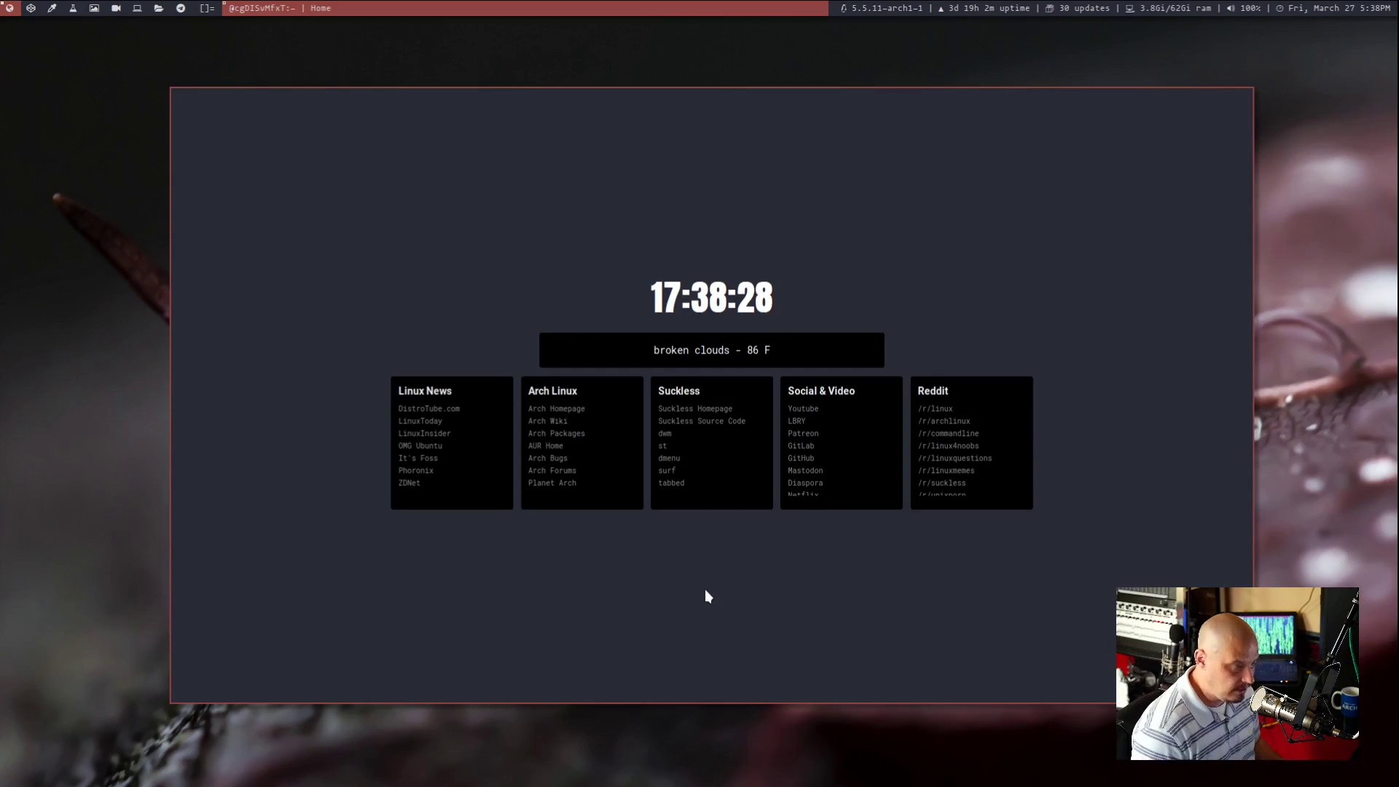
key(ctrl+shift+Return)
key(ctrl+q)
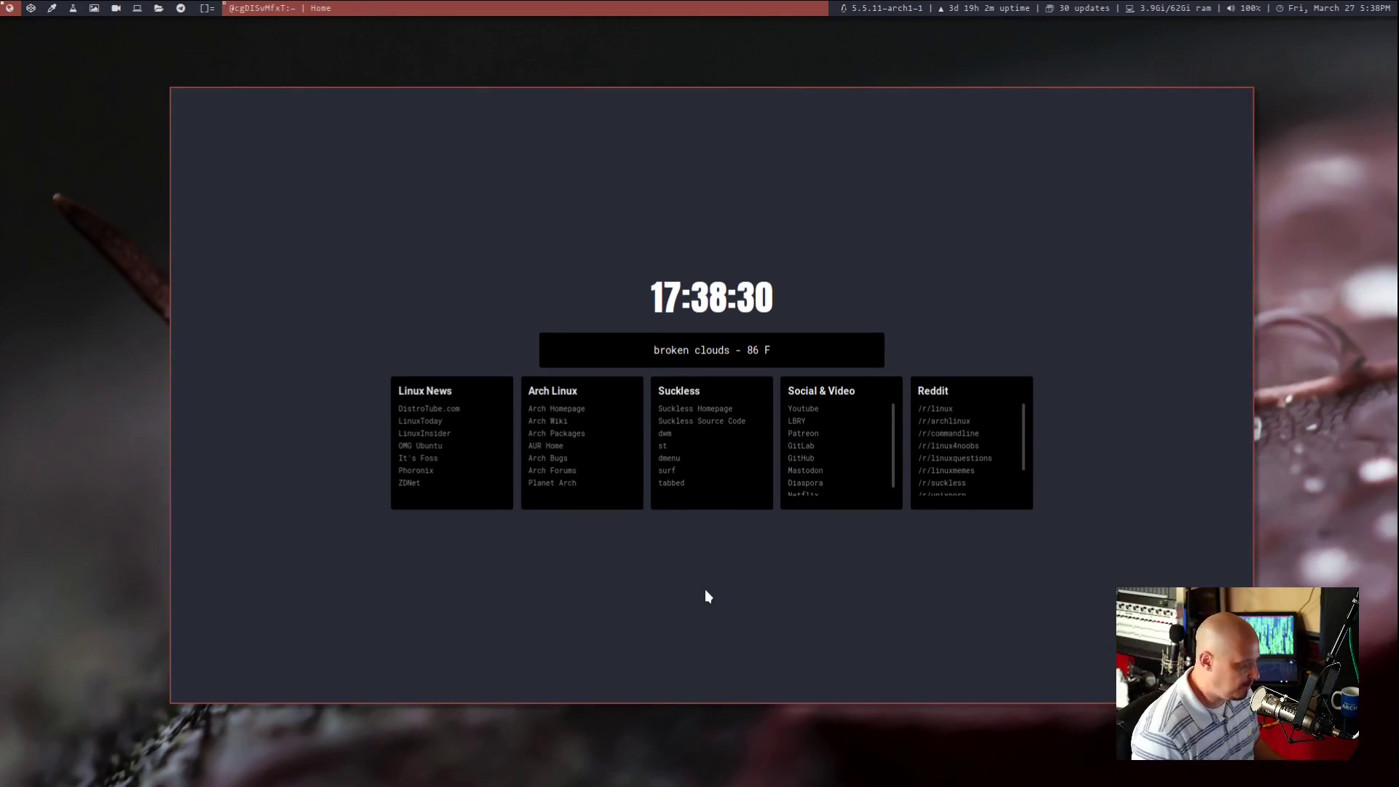
Browse from the start page to the Arch homepage, its forums, and the AUR
click(581, 417)
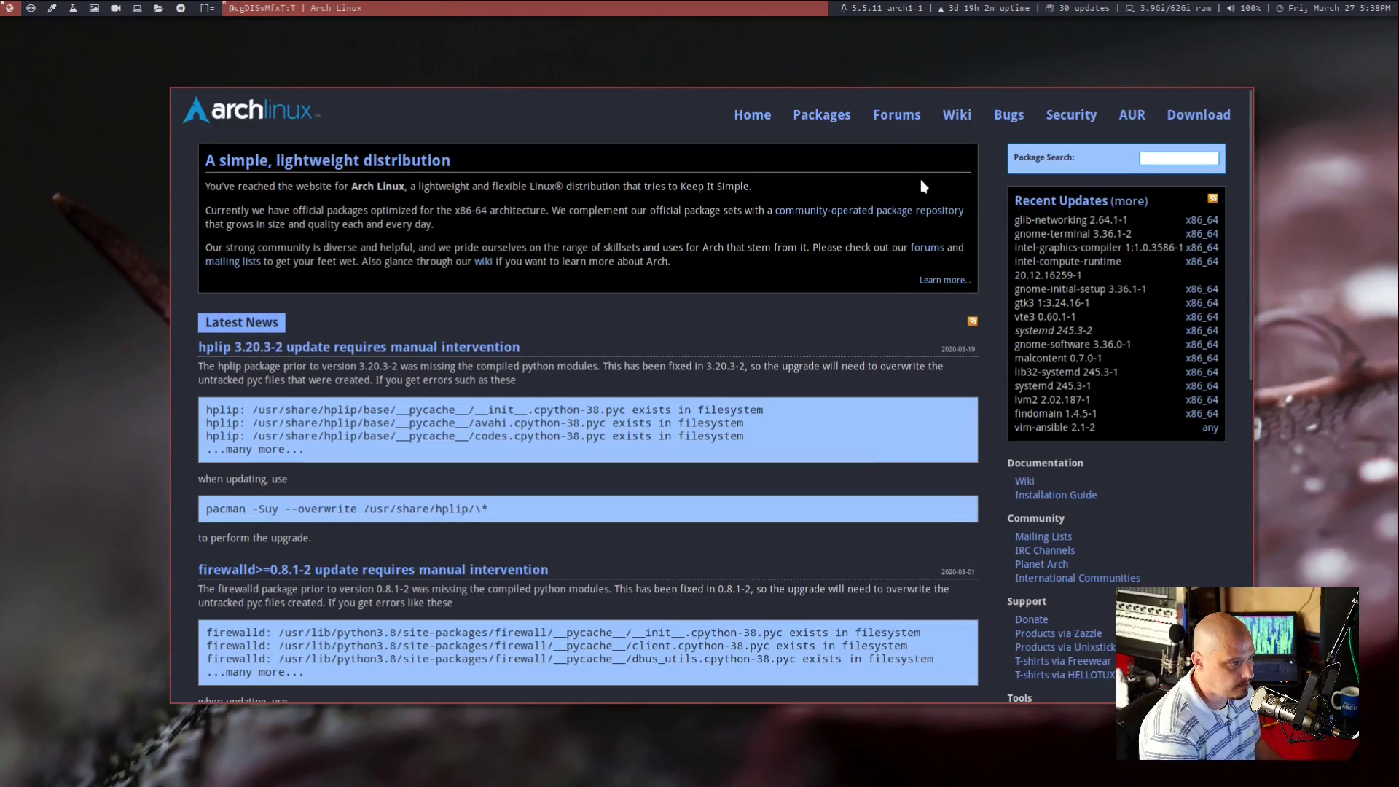
click(897, 114)
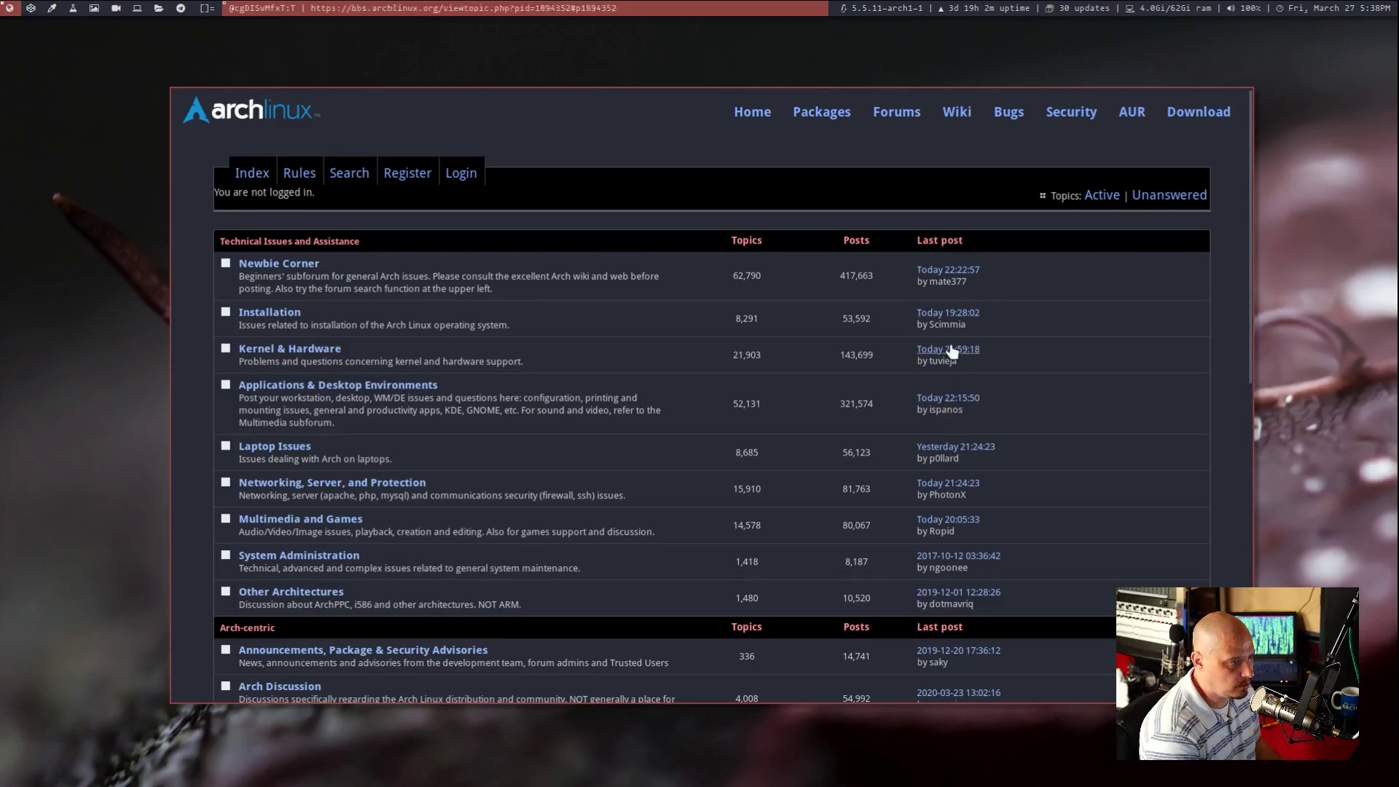
click(1131, 114)
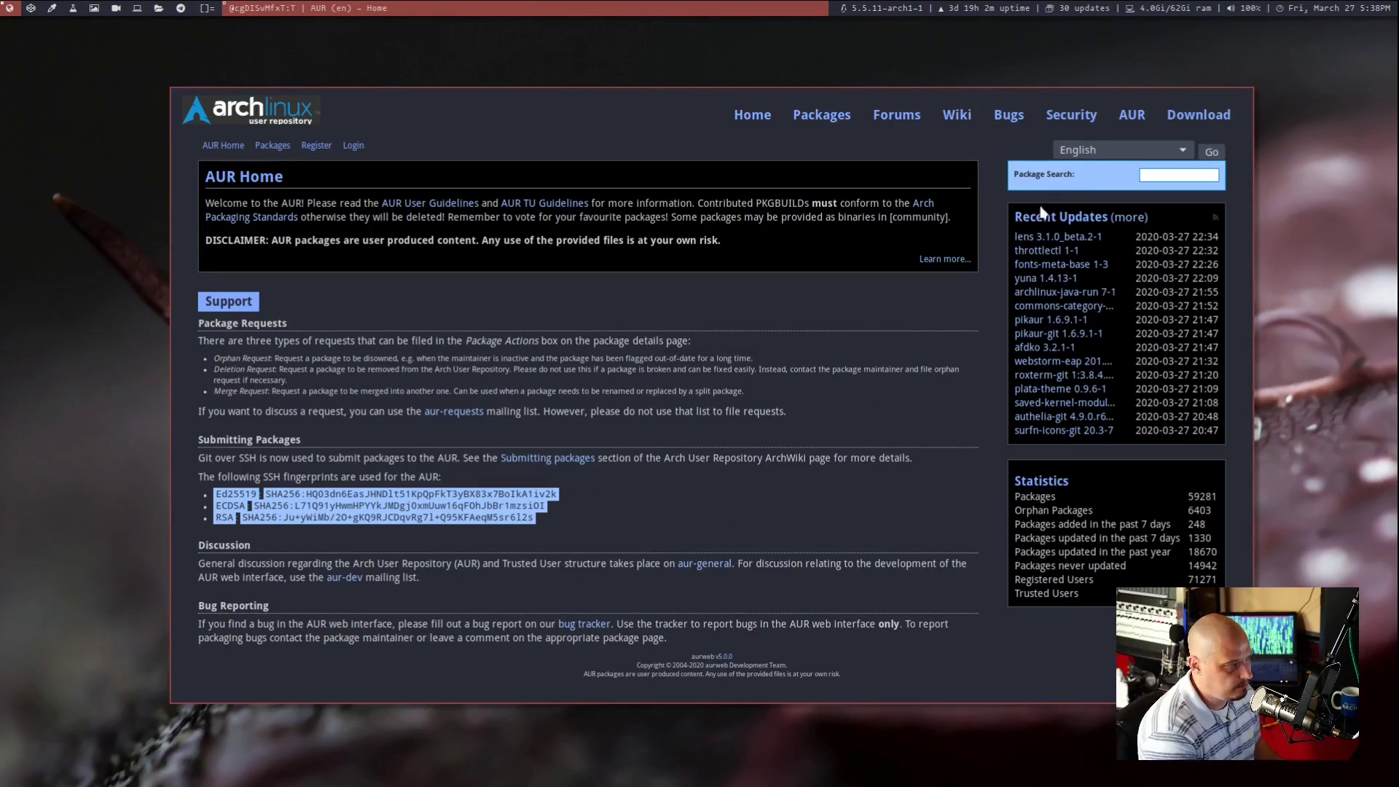
Search the AUR for dwm-distrotube-git, view its package page, then return Home
click(1152, 175)
text(dwm-dist)
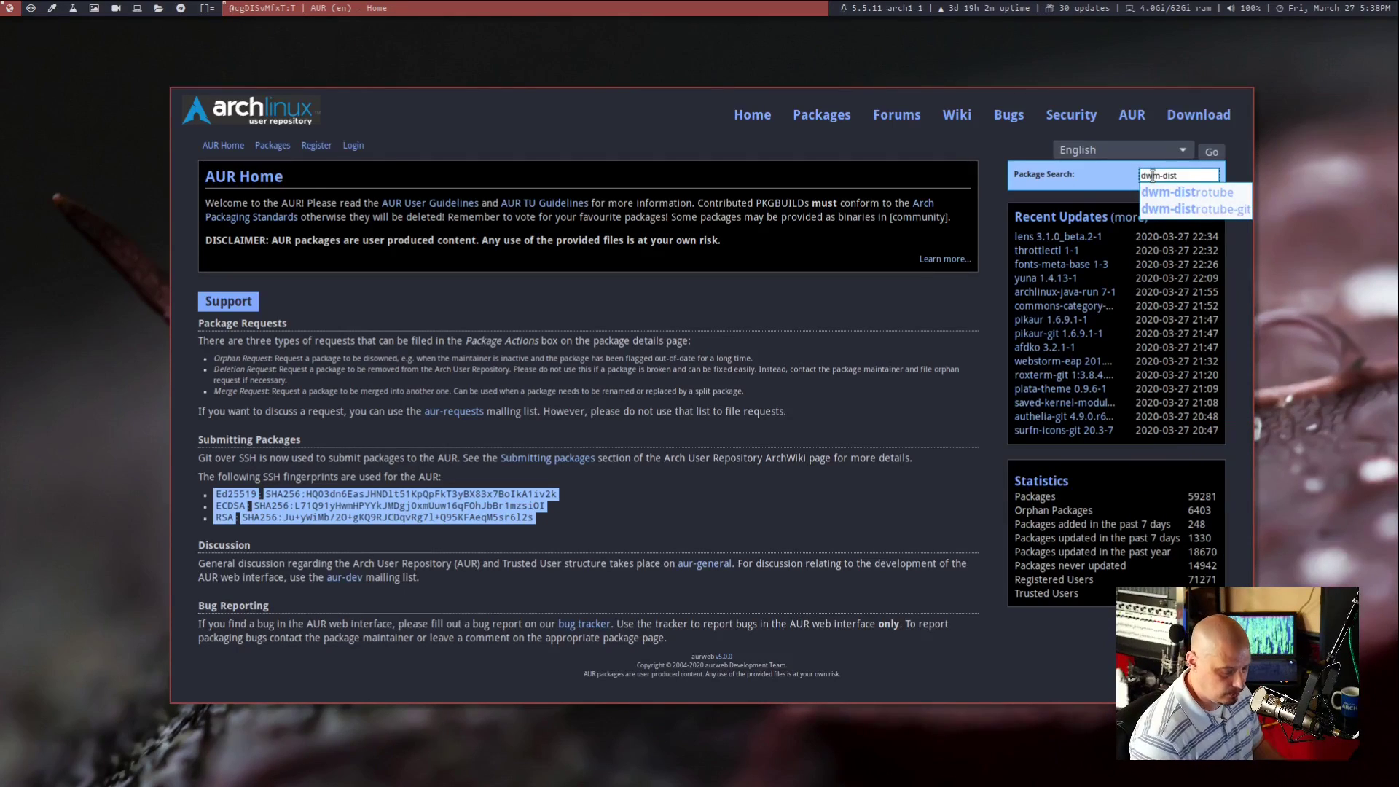
click(1226, 210)
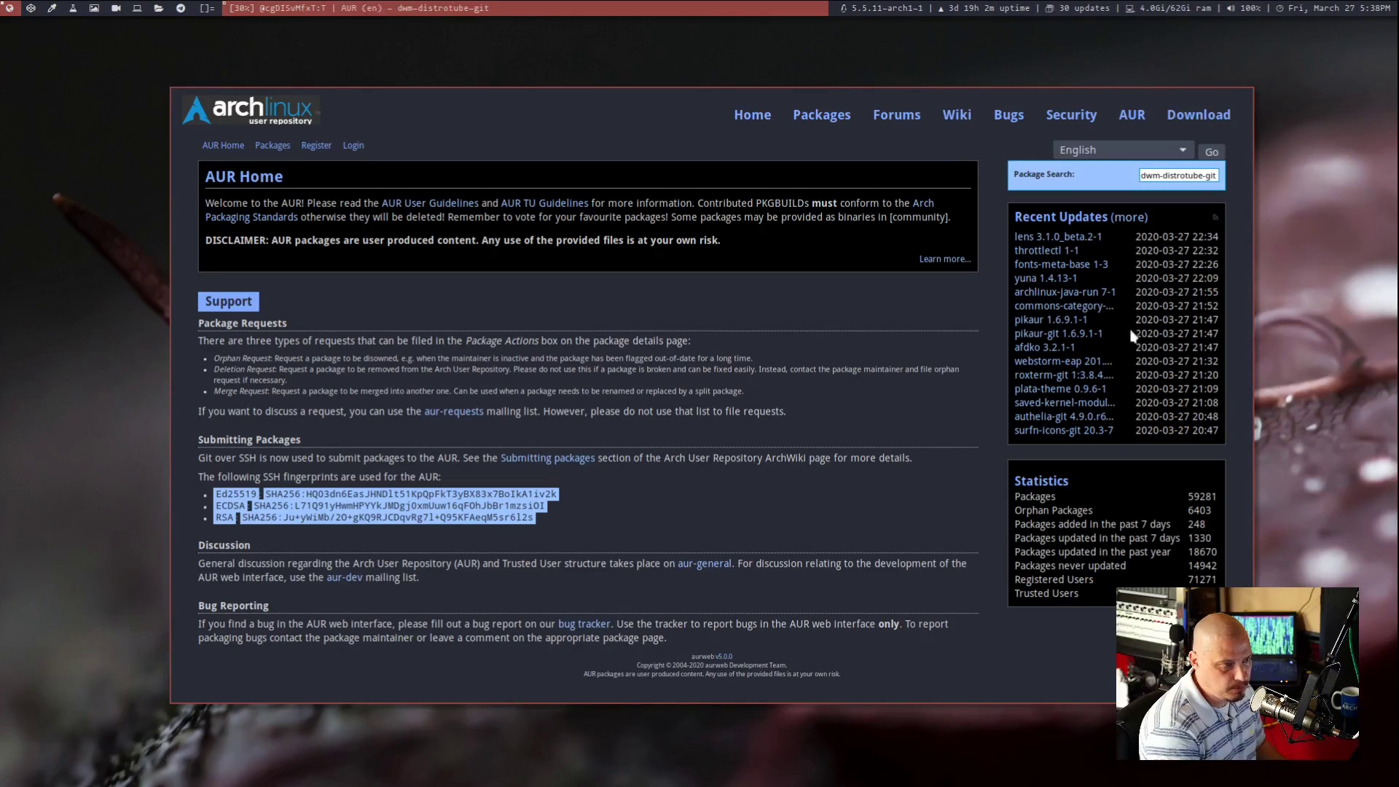
scroll(719, 495, down, 5)
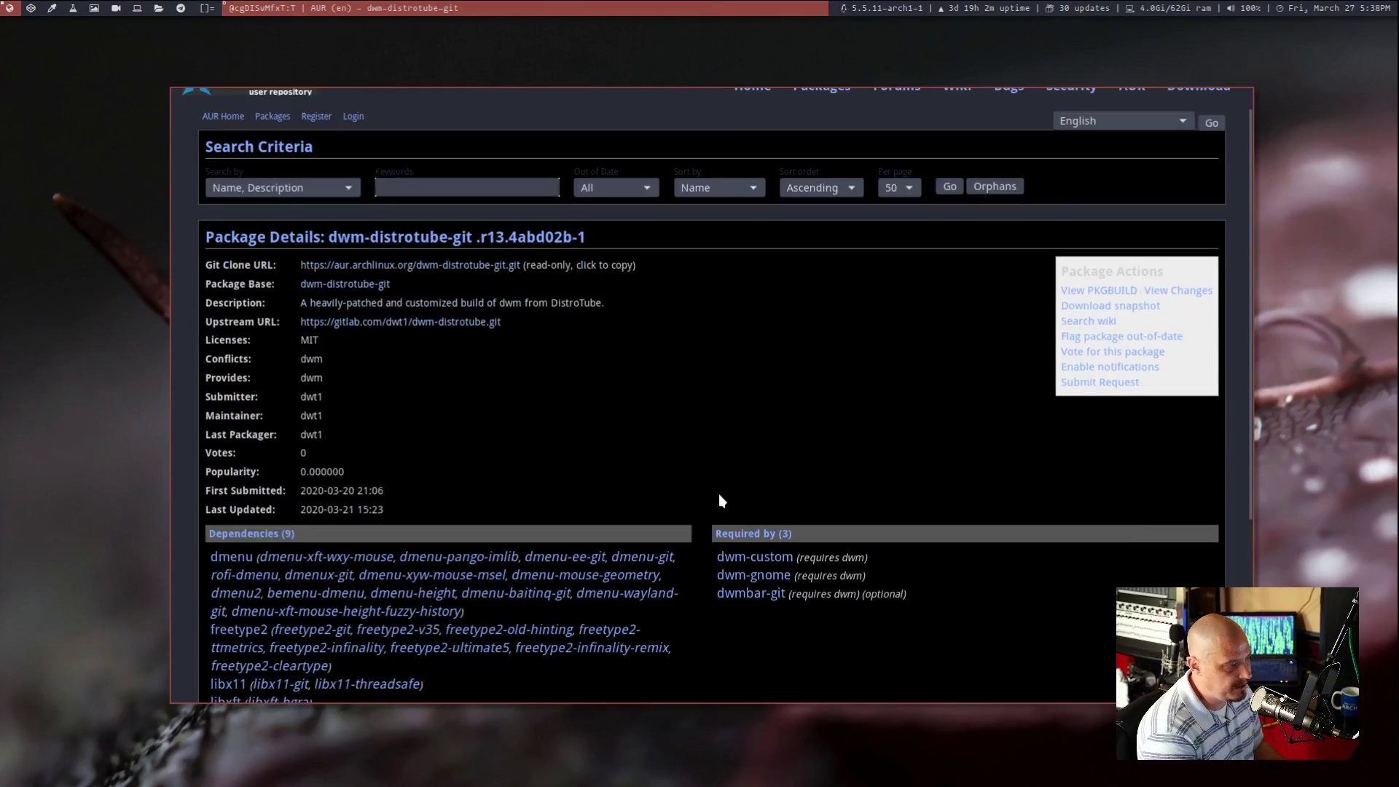
scroll(719, 494, up, 5)
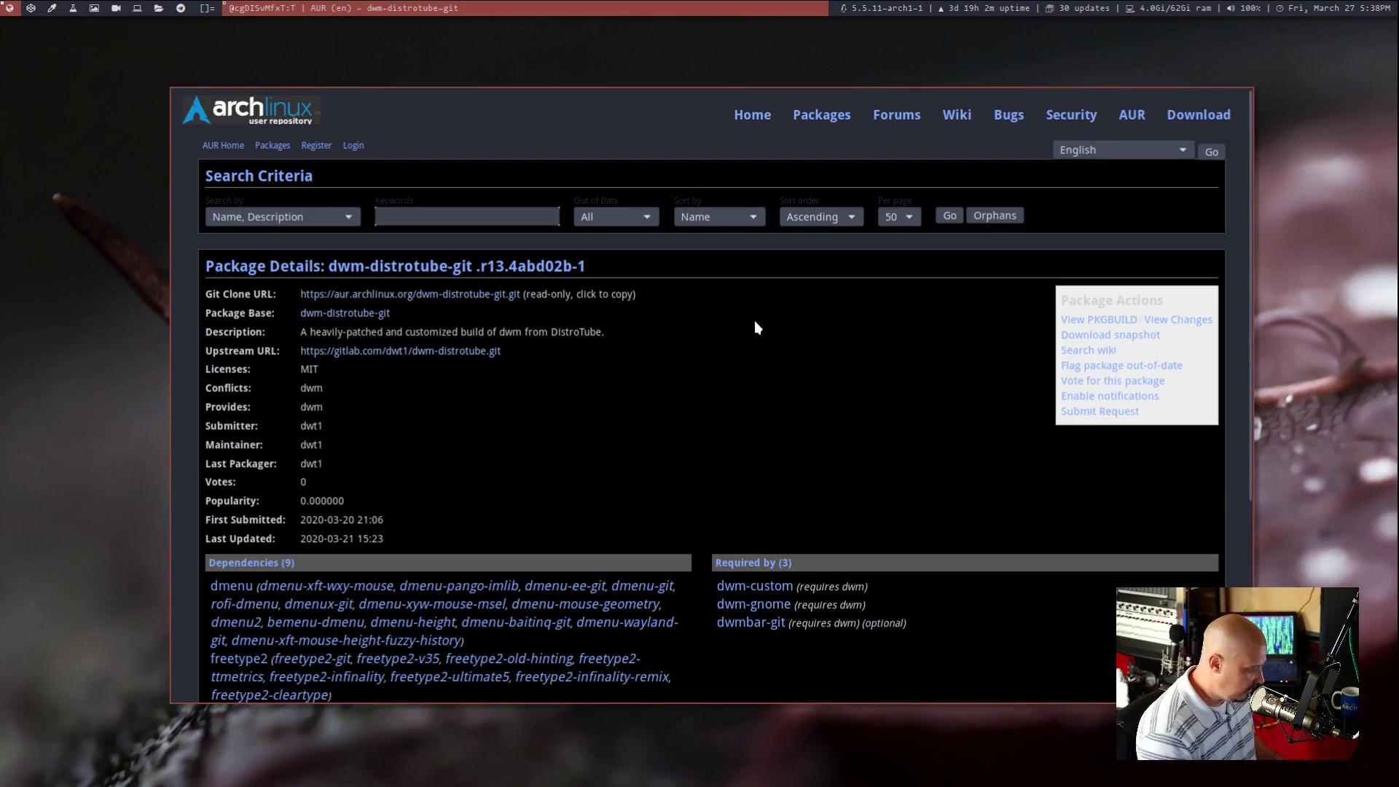
key(ctrl+h)
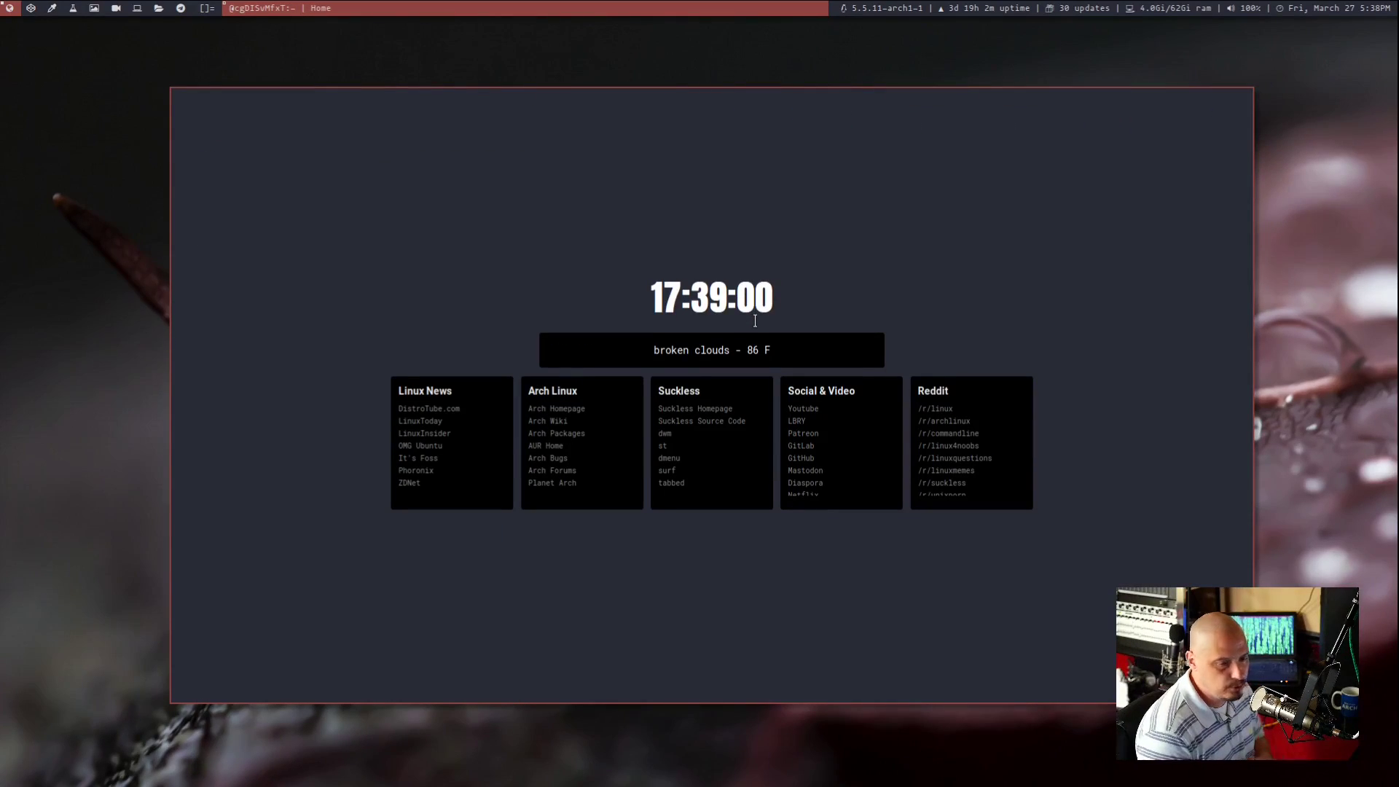